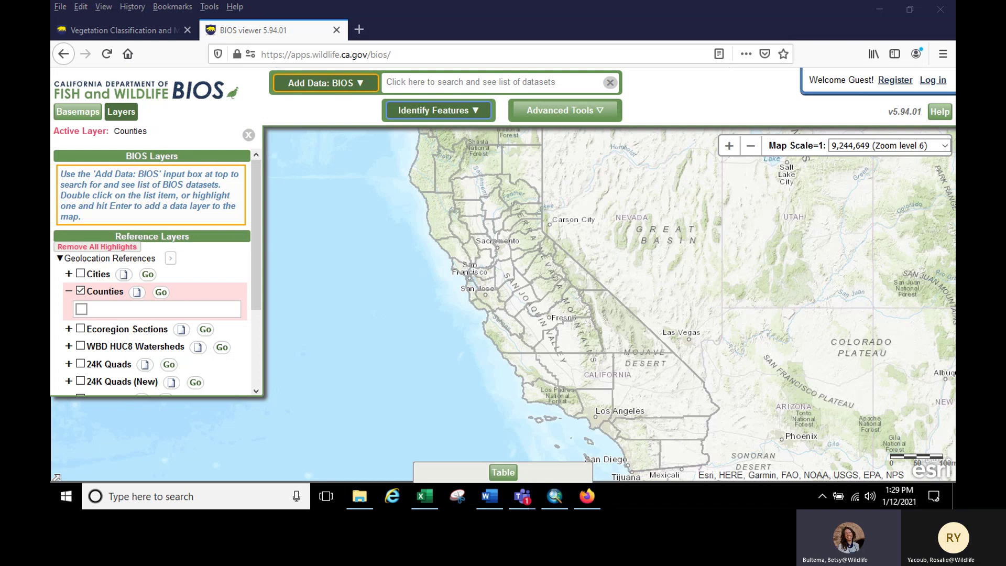
- Search the BIOS datasets for ds515 and add the Vegetation (MCV / NVCS) Mapping Projects - California layer to the map
click(412, 85)
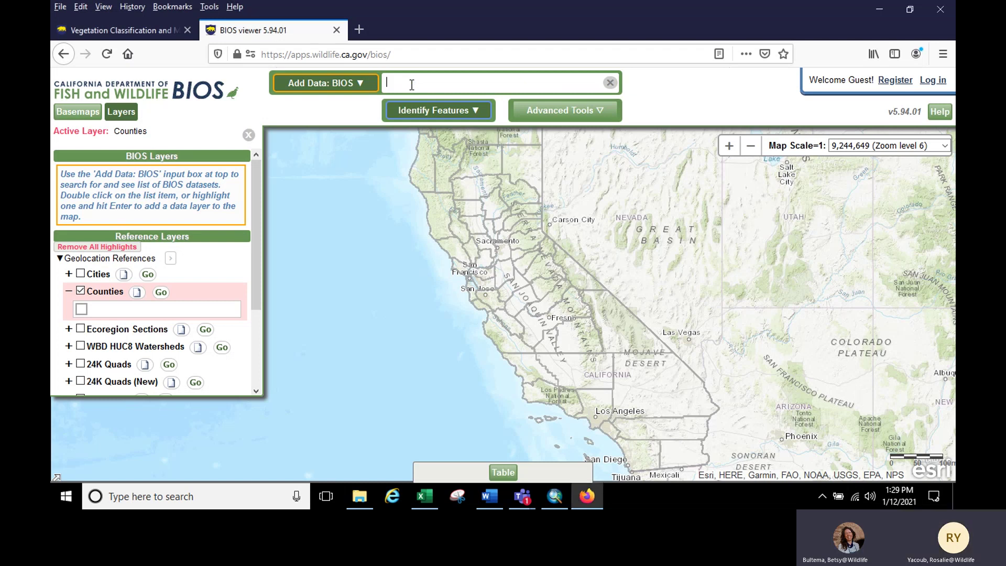
text(ds)
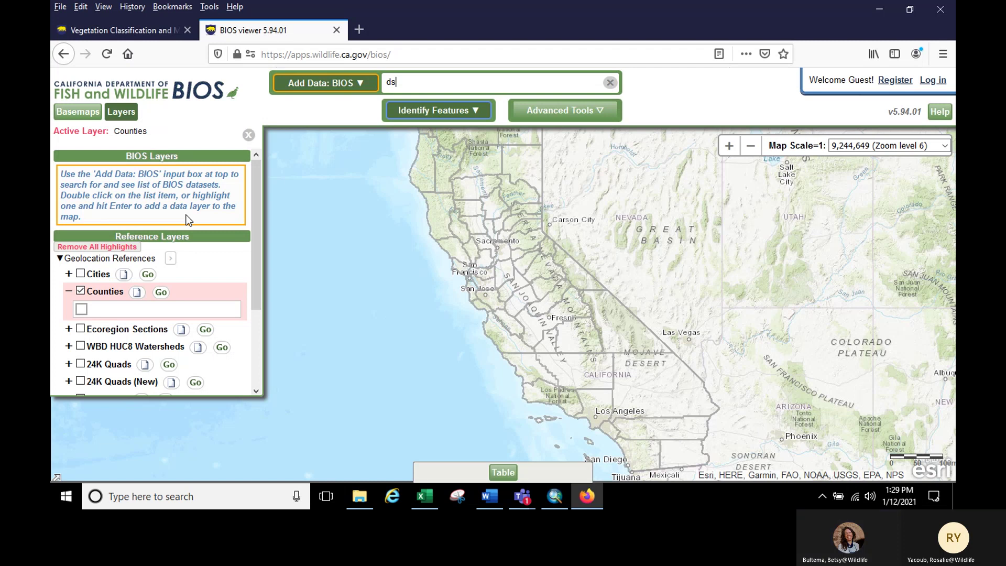
mouse_move(256, 179)
mouse_down()
mouse_move(260, 281)
mouse_move(255, 174)
mouse_up()
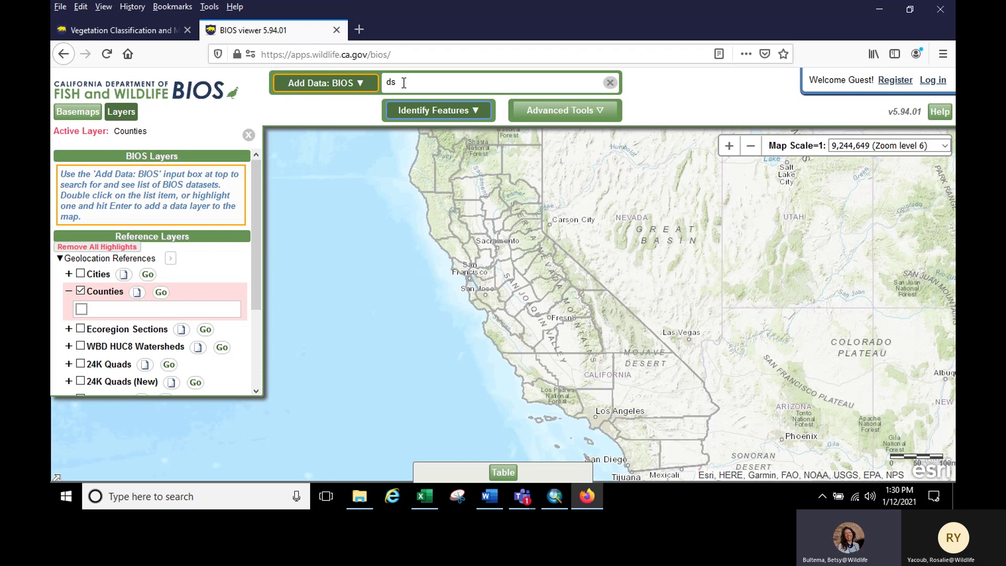
text(515)
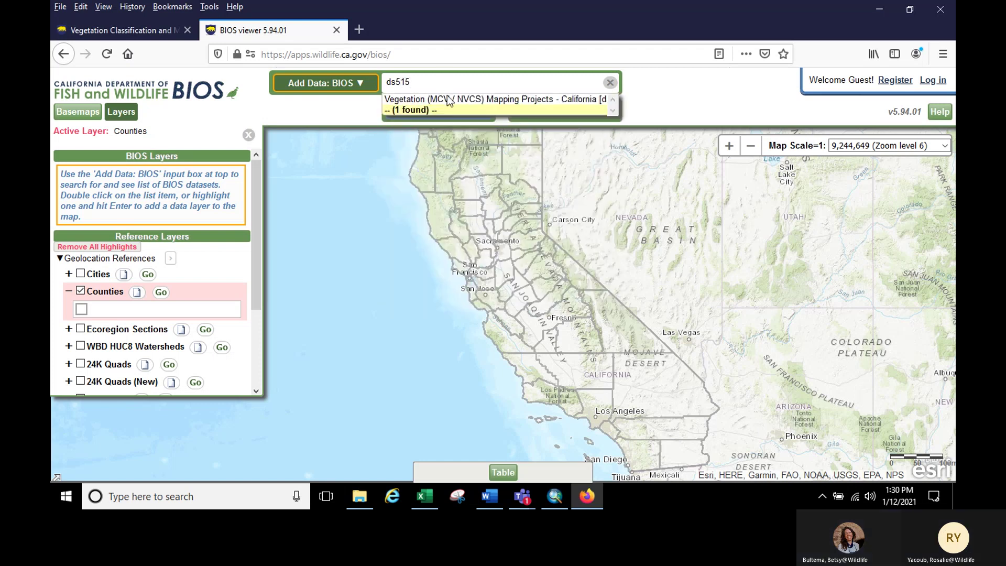
mouse_move(447, 100)
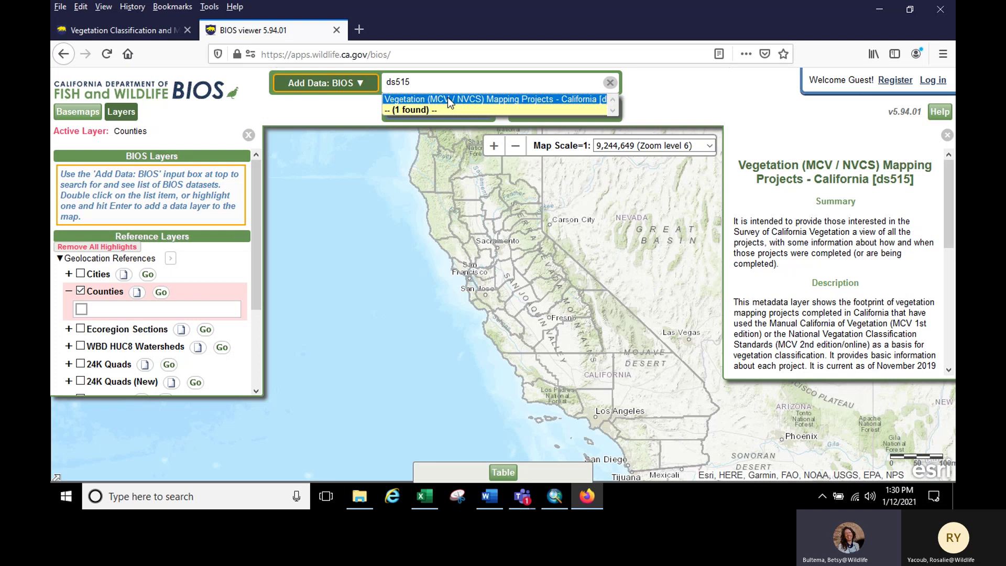
double_click(448, 99)
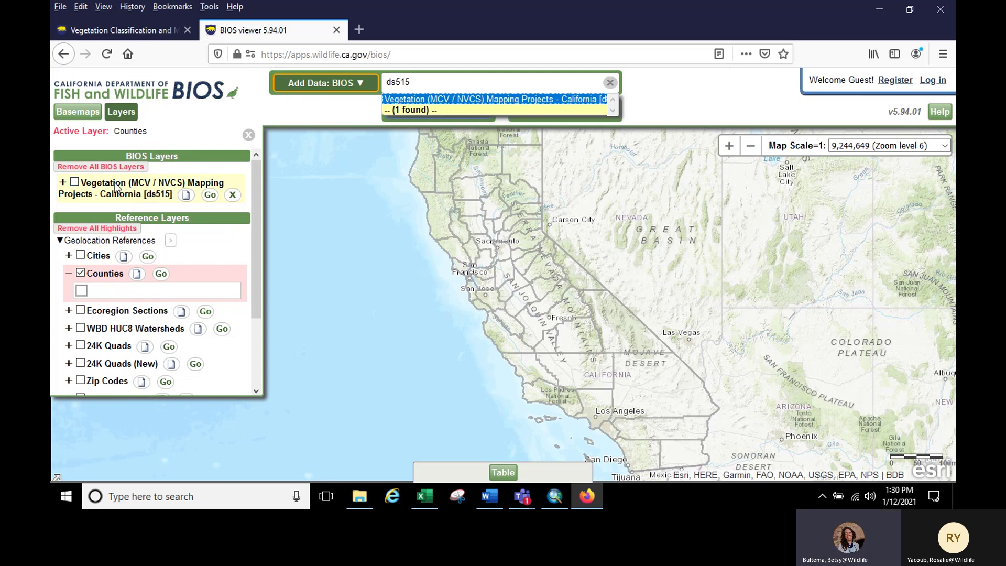
- Open the ds515 layer's metadata and review its summary, description, update date and contact information
click(185, 196)
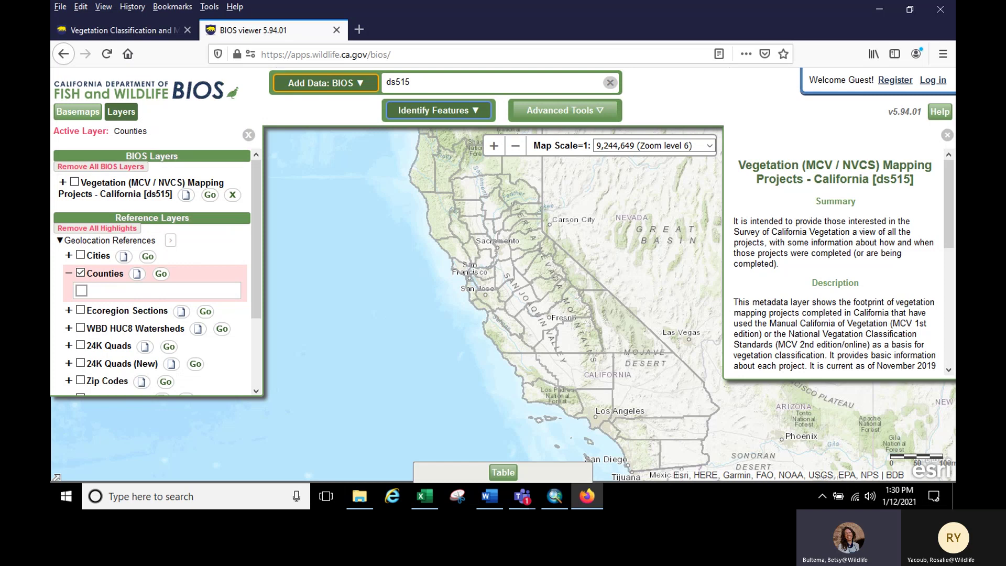
scroll(844, 223, down, 3)
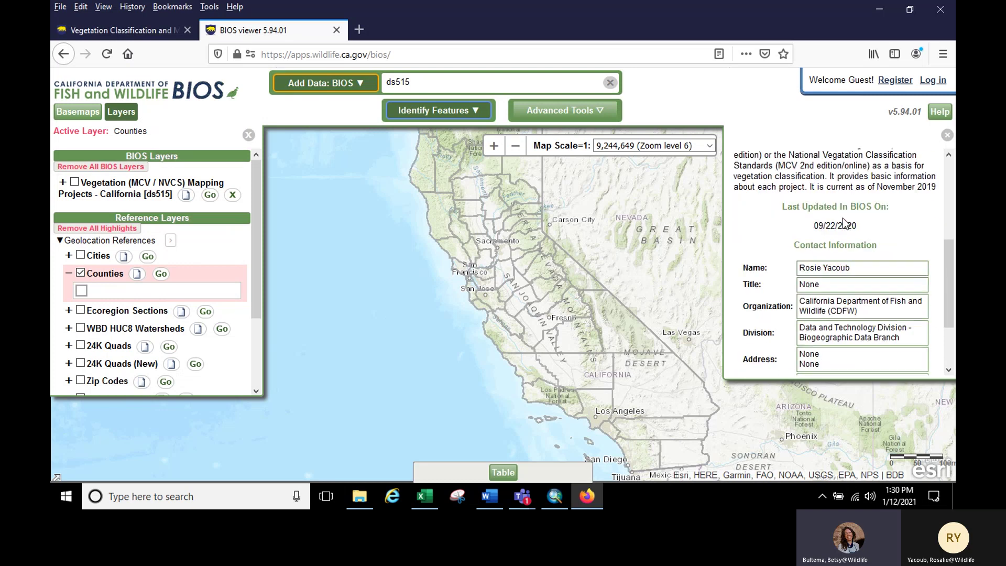
scroll(845, 223, down, 3)
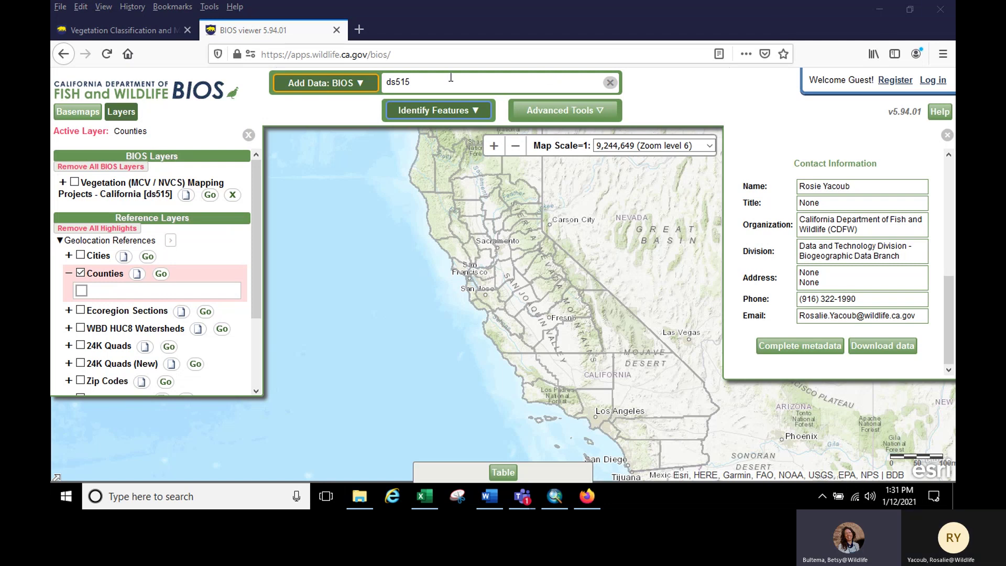
- Turn on the ds515 vegetation mapping projects layer and expand its project status legend, with the map focused on northeastern California
click(74, 182)
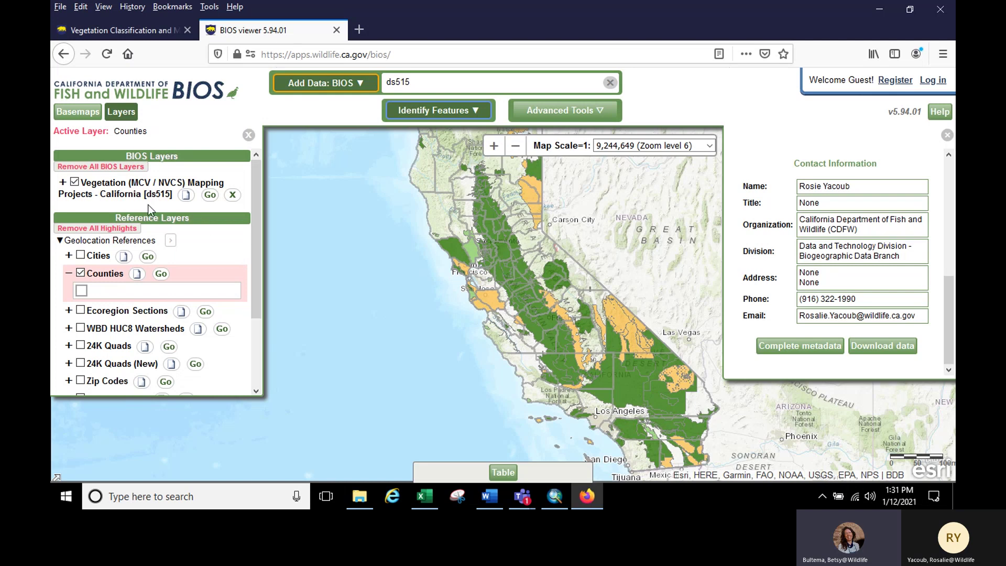
click(62, 182)
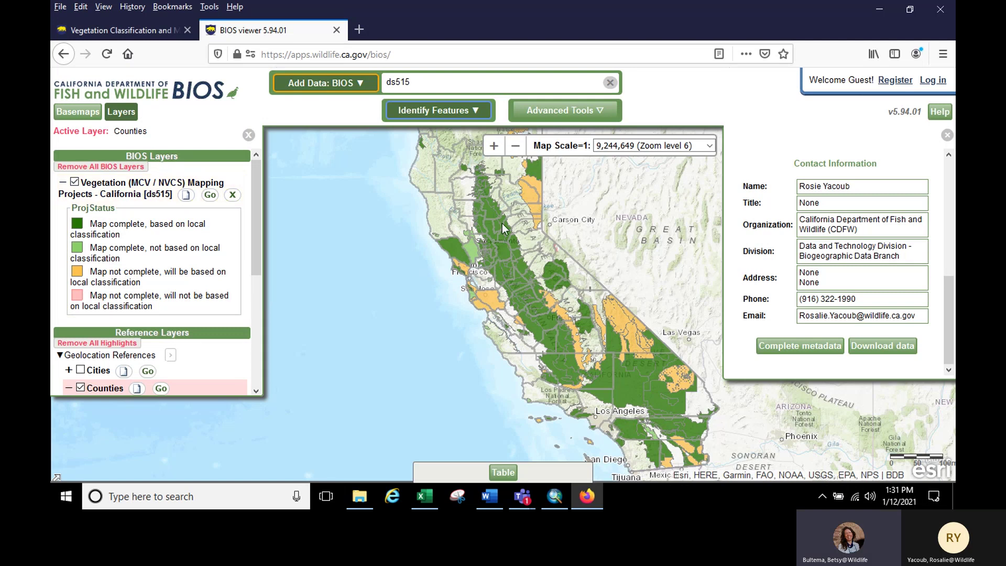
drag(524, 199, 517, 330)
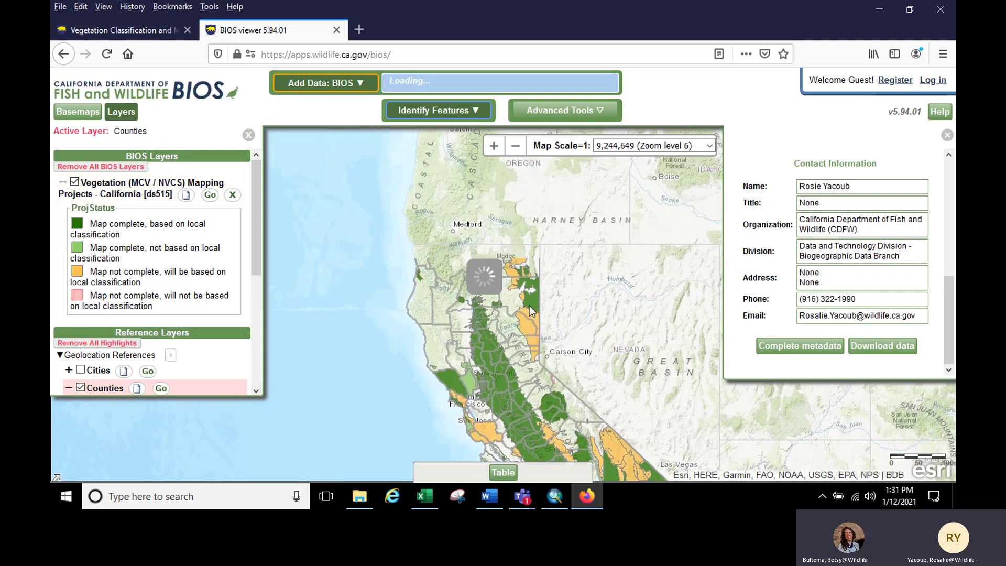
scroll(536, 288, up, 2)
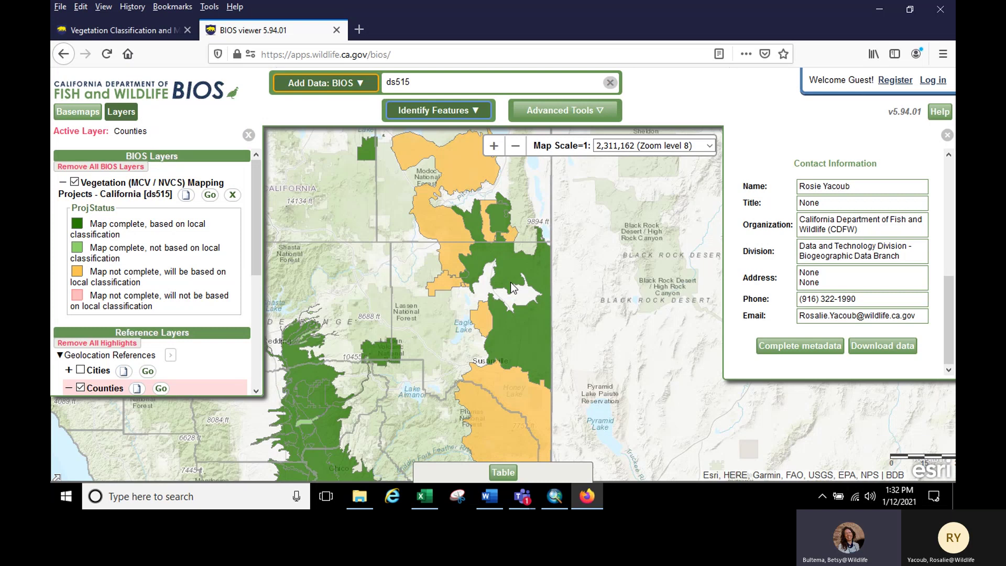
- Make ds515 the active layer and identify the dark green Modoc Plateau project polygons, ending on the large Likely, Shinn, and Snowstorm Mountain area
click(134, 188)
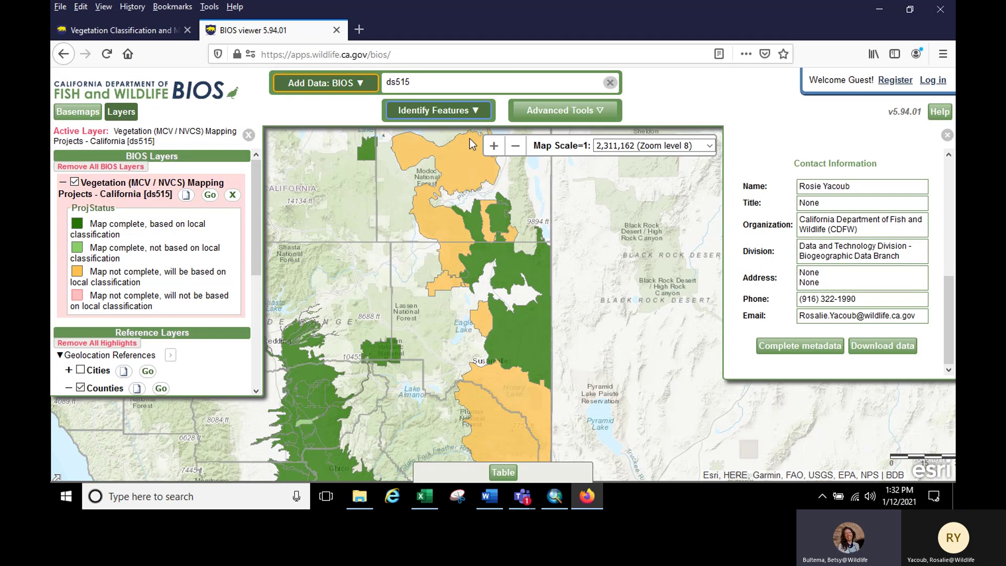
click(602, 108)
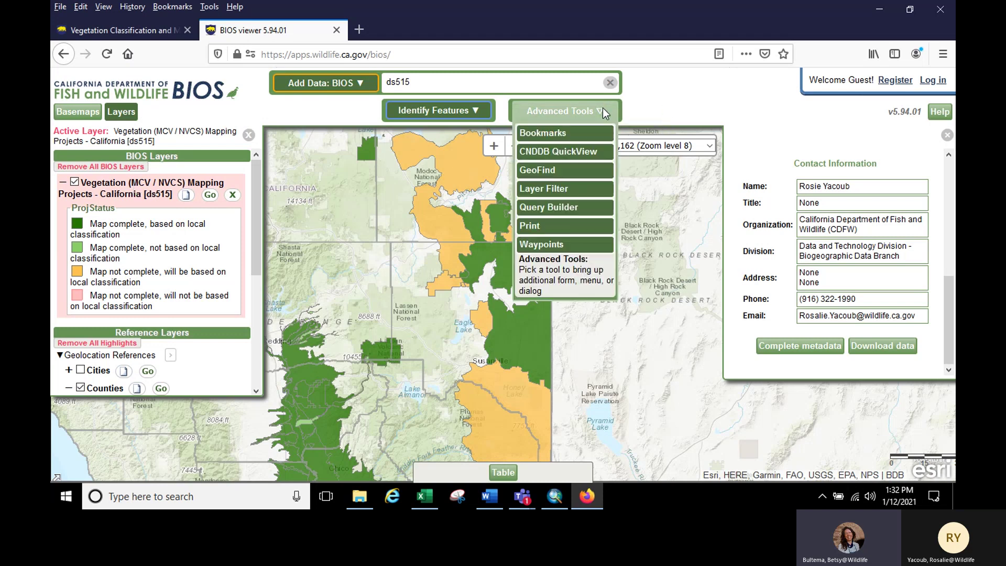
click(474, 106)
click(435, 127)
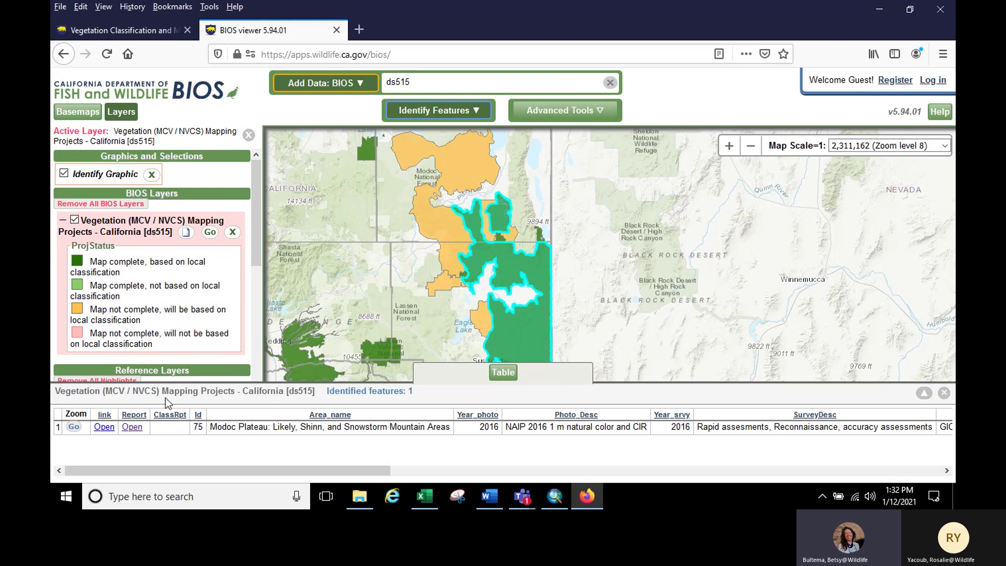
click(539, 235)
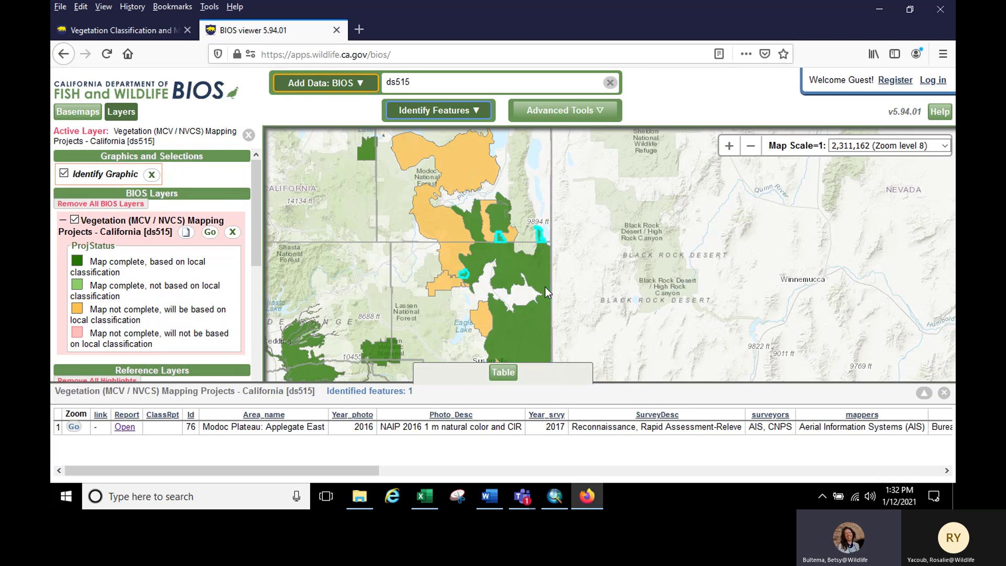
click(546, 281)
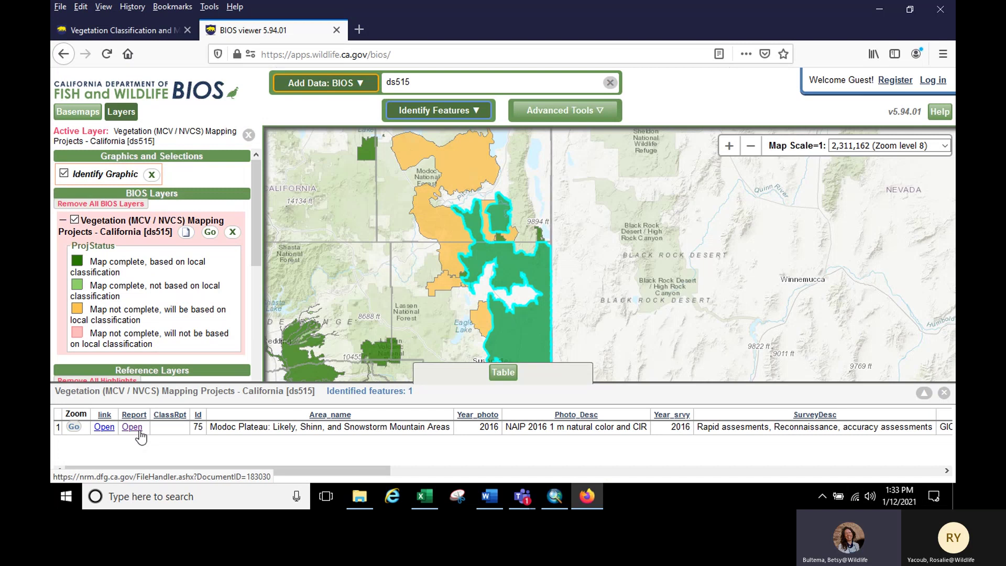
- Download the identified project's linked data as ds2877.zip into the ModocRollout folder, replacing the existing file
click(104, 428)
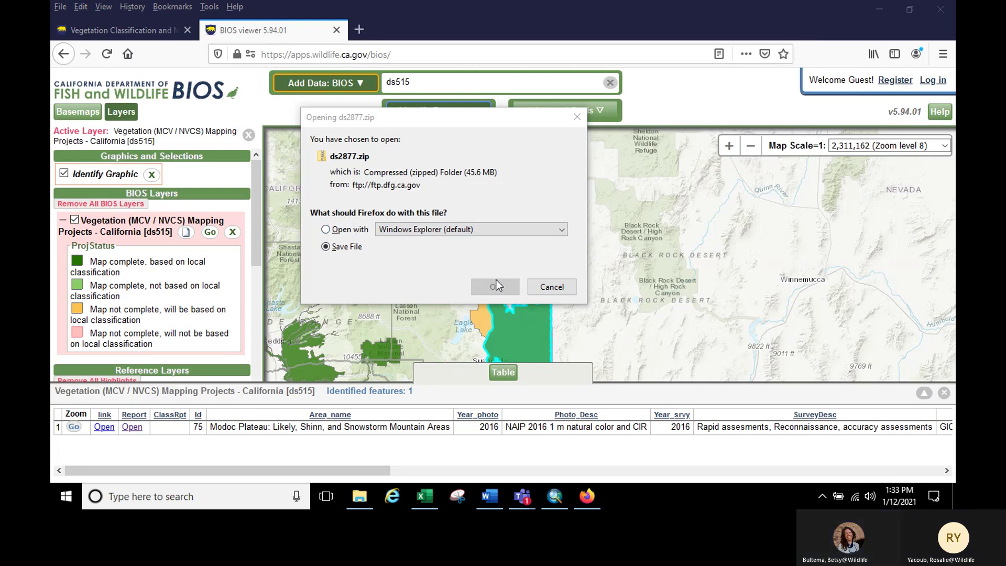
click(544, 269)
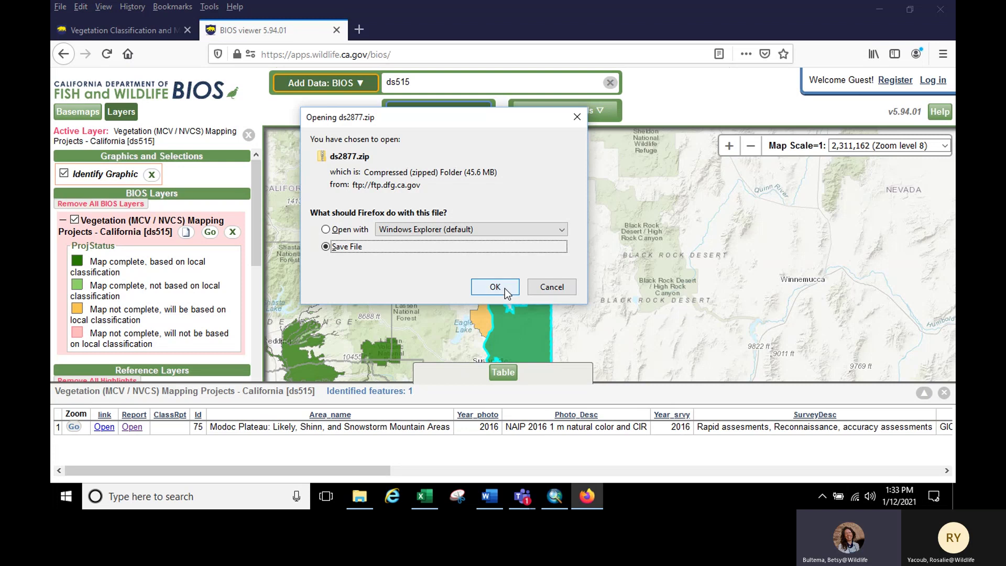
click(505, 288)
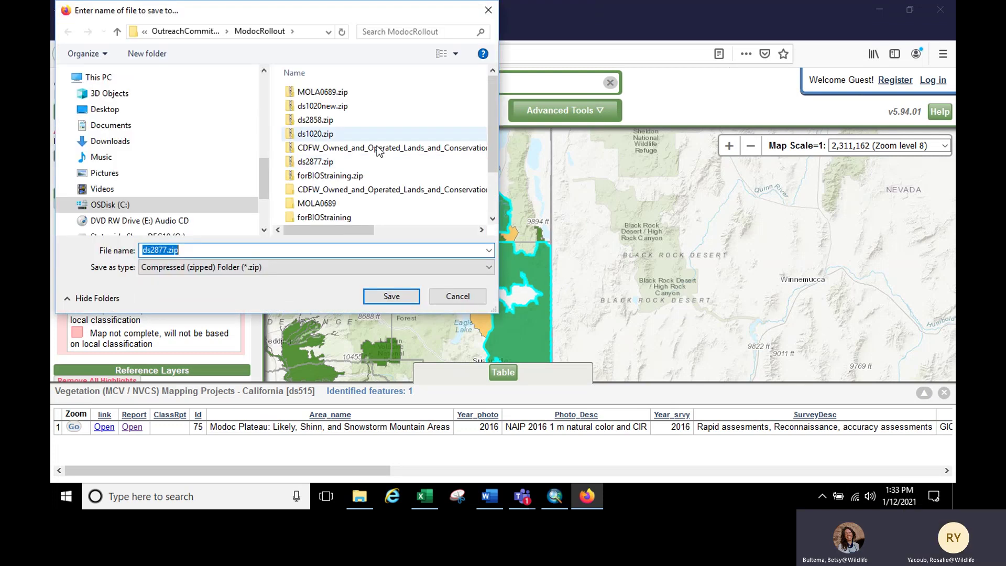
click(388, 297)
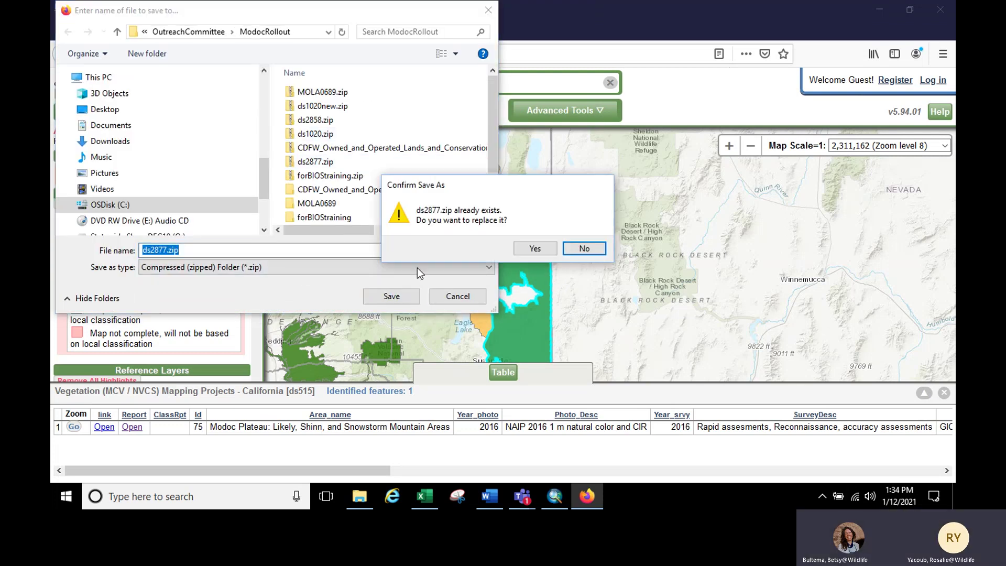
click(534, 250)
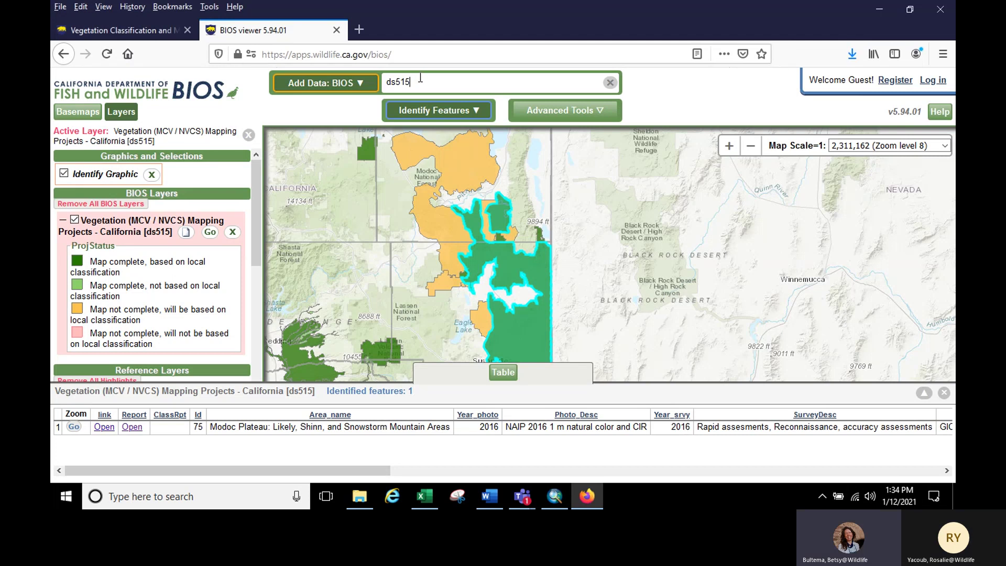
- Search the datasets for "vegetation modoc plateau" and add the Vegetation - Modoc Plateau - Shinn, Likely, and Snowstorm Mountains - 2020 [ds2877] layer
click(420, 79)
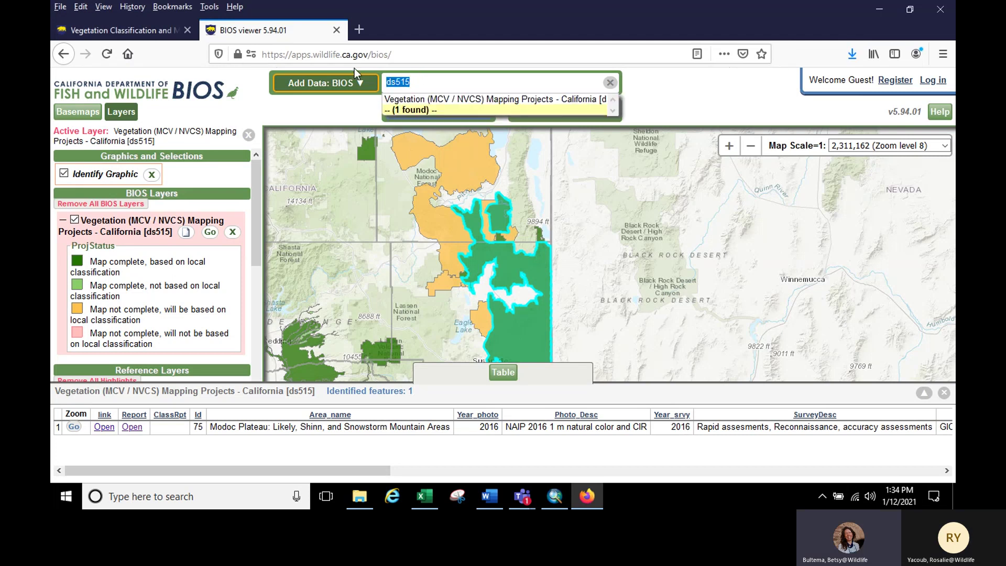
text(d)
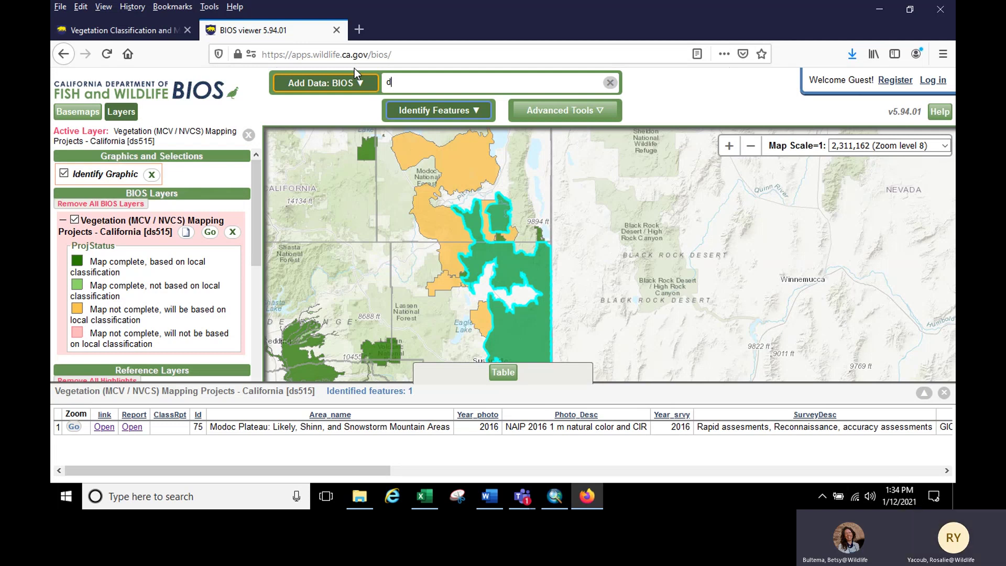
key(BackSpace)
text(veget)
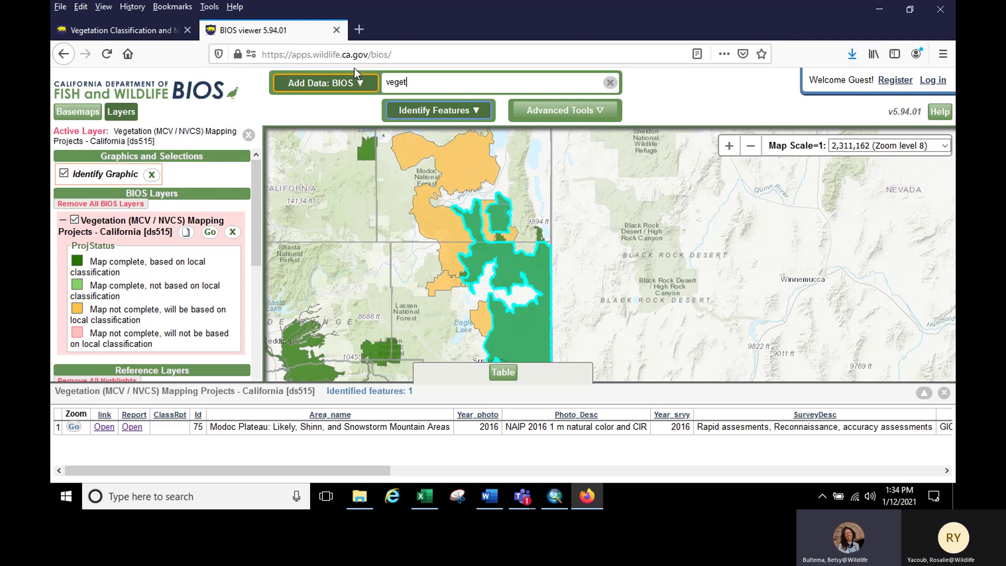
text(ation)
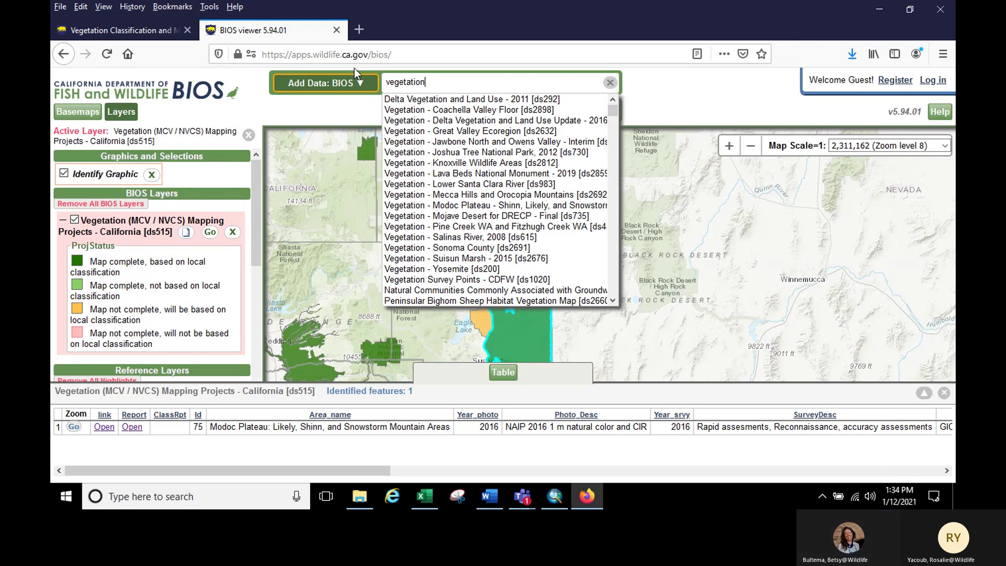
text( modoc plate)
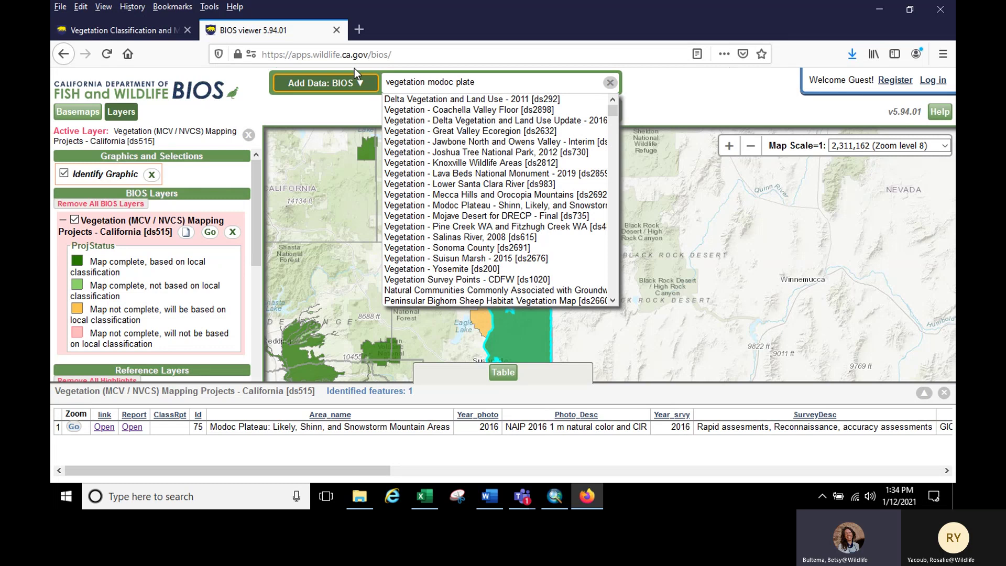
text(u)
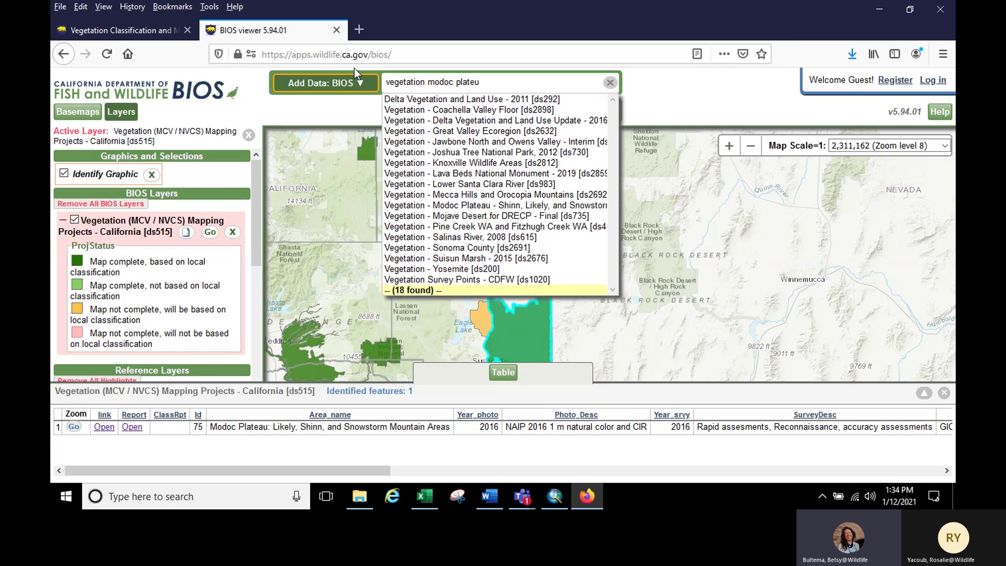
key(BackSpace)
text(a)
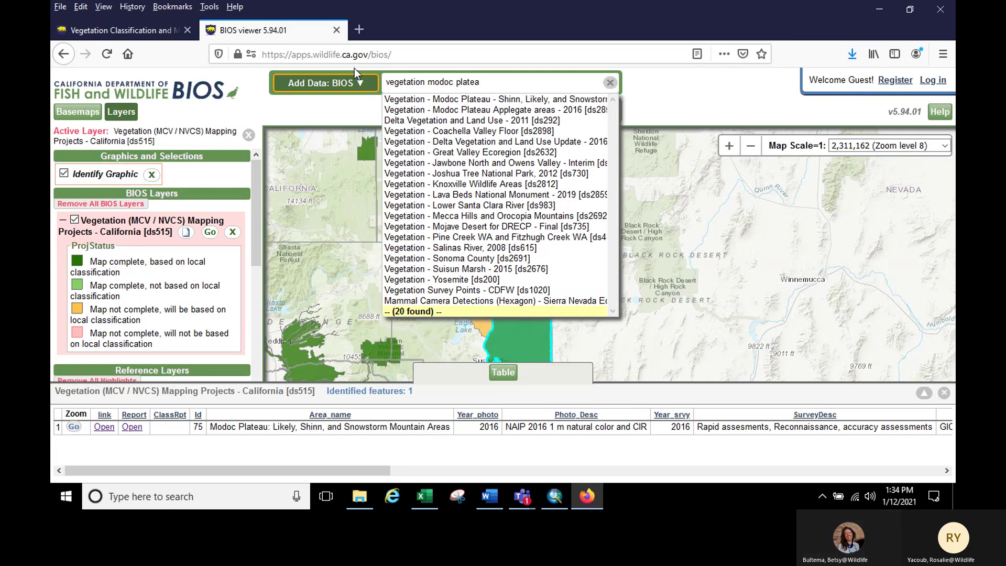
text(u)
mouse_move(450, 101)
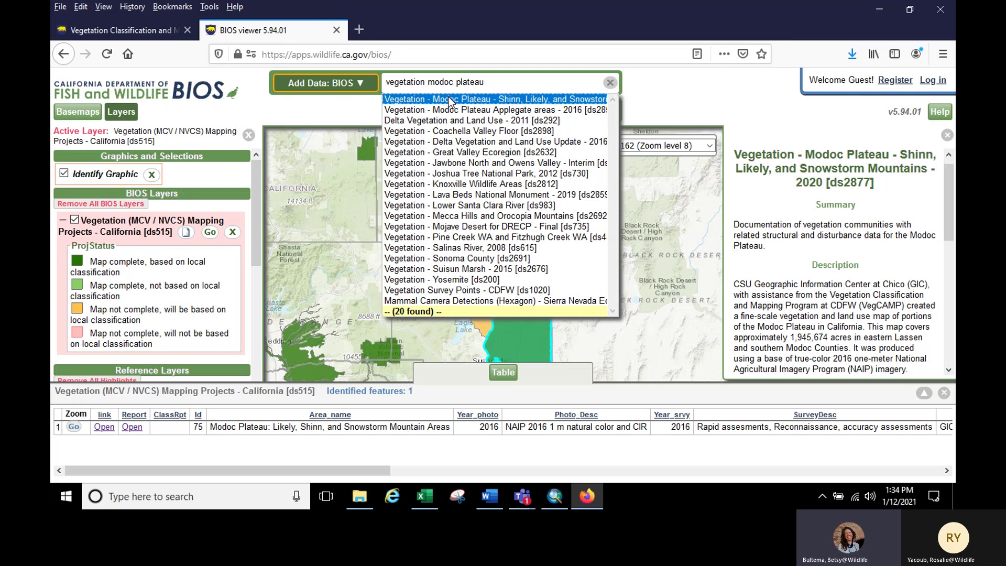
click(450, 100)
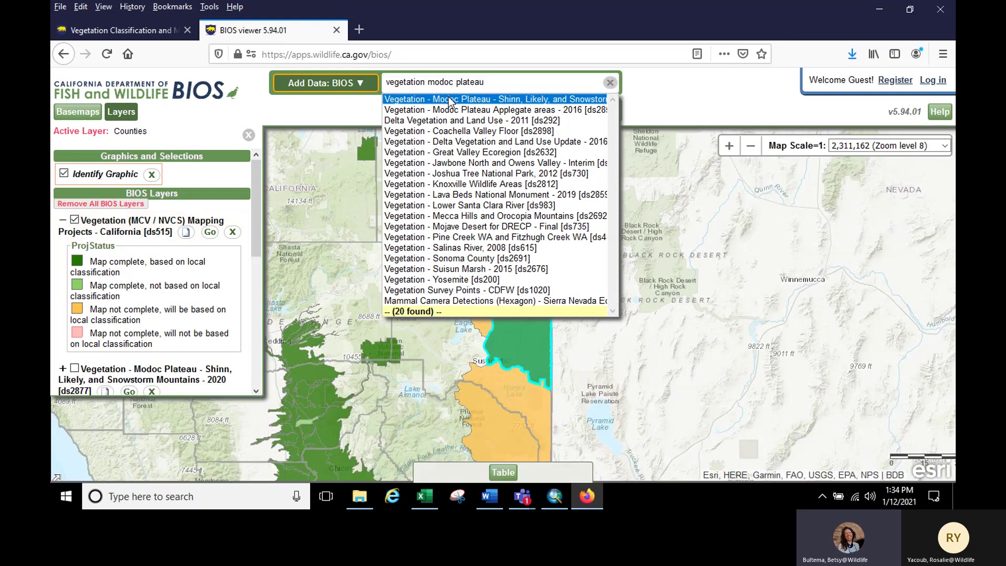
- Display the newly added ds2877 layer at its full extent and open its metadata summary
drag(254, 193, 265, 275)
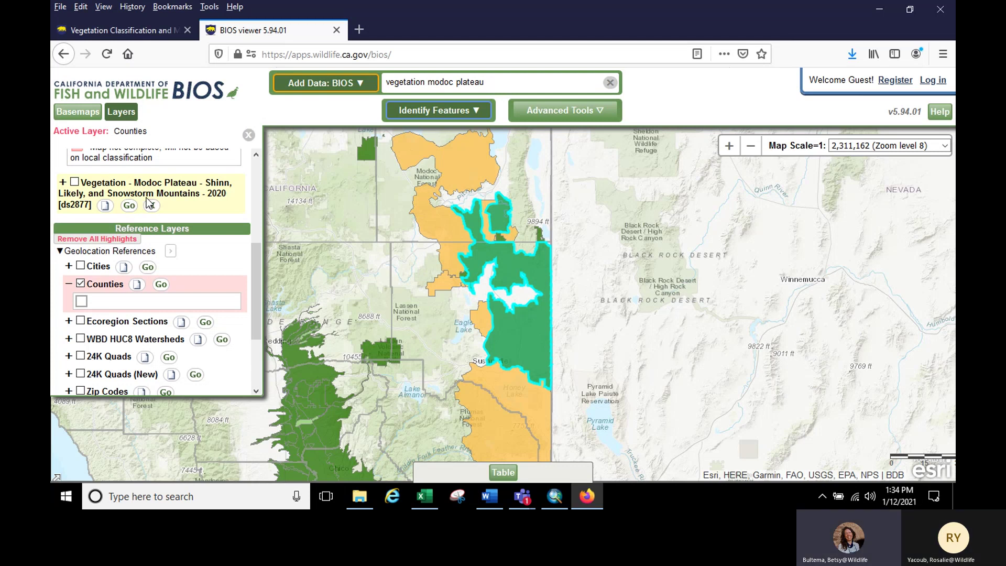
click(130, 206)
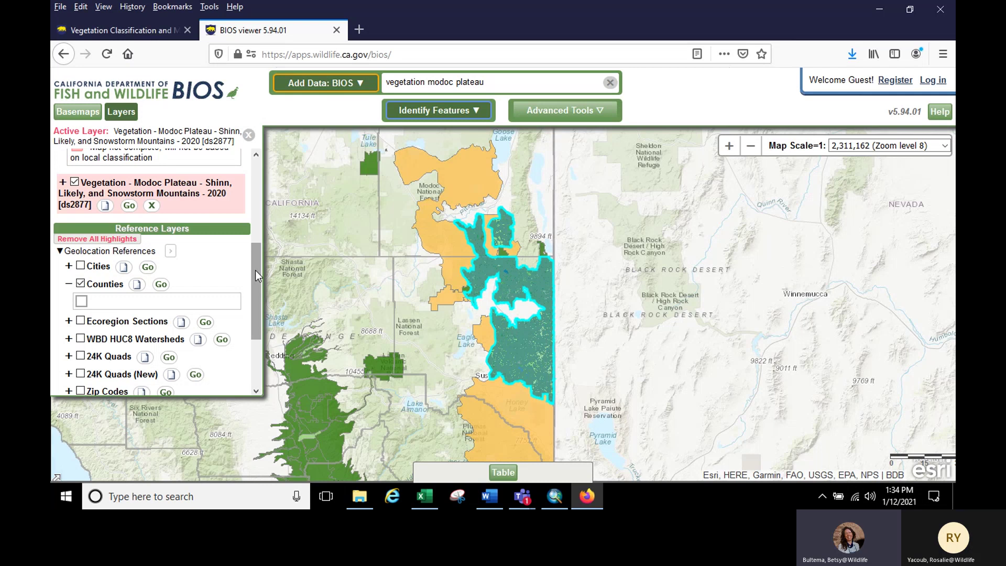
click(105, 206)
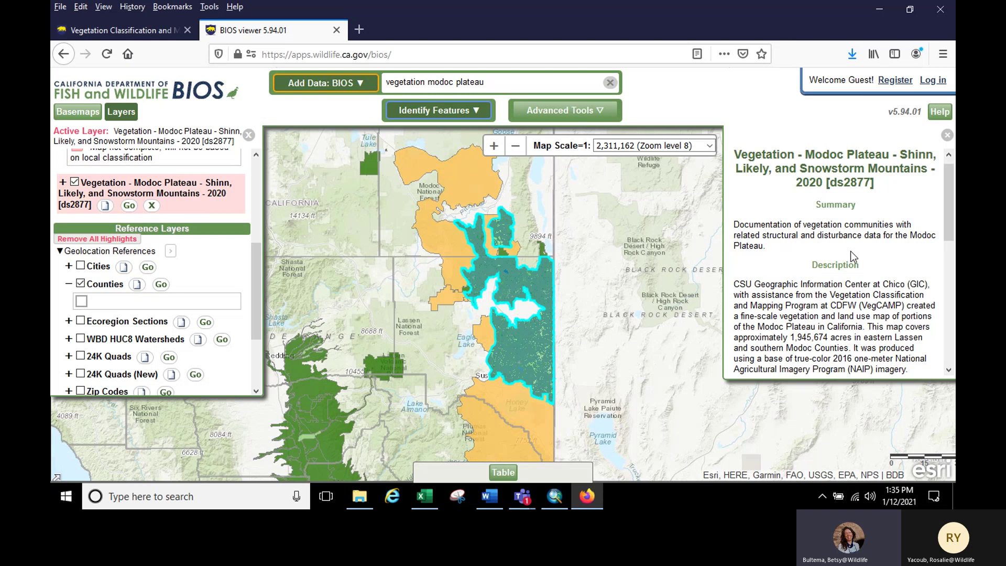
- Read the ds2877 metadata through to its contact information and remove the identify highlight from the map
drag(947, 209, 940, 331)
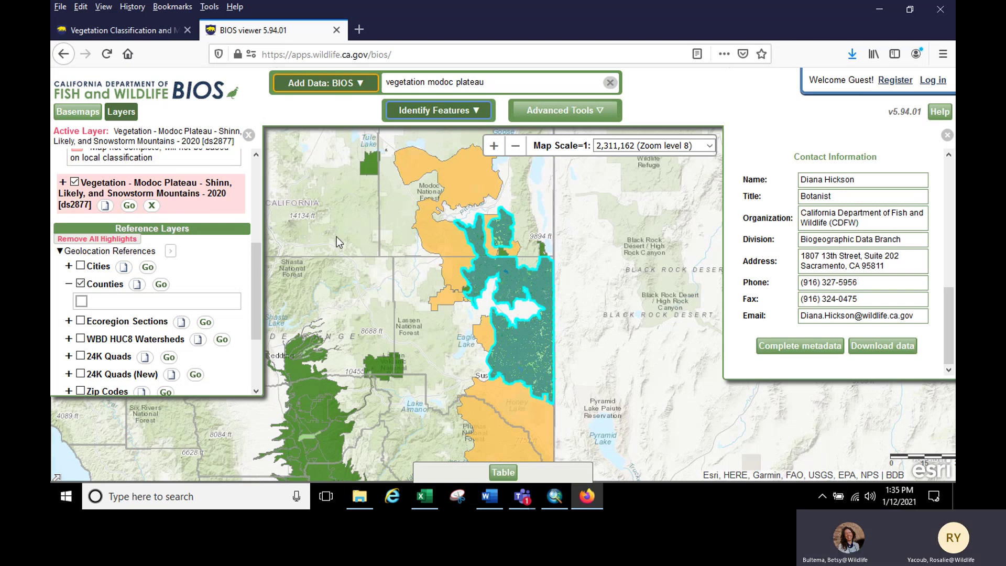
drag(257, 269, 276, 170)
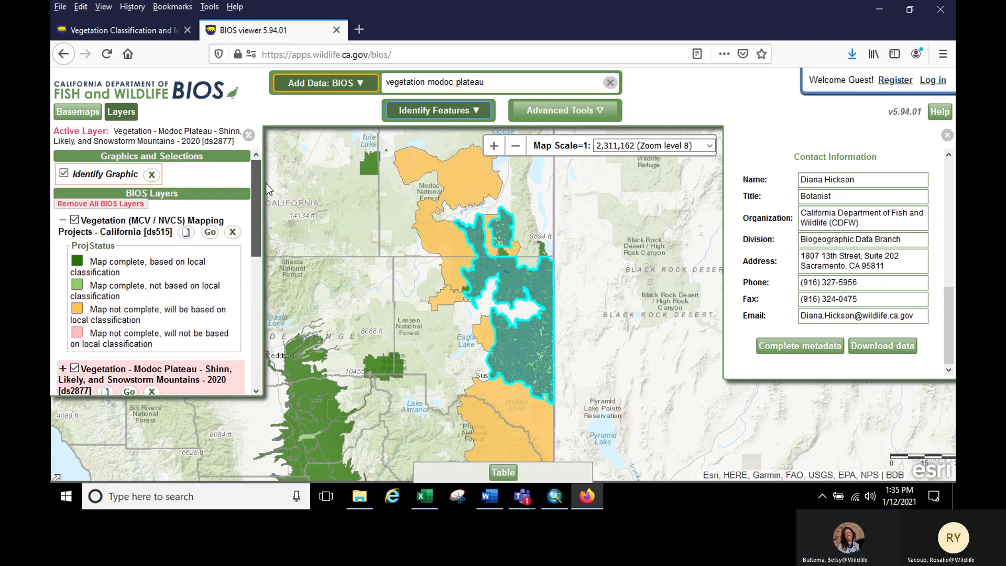
click(153, 176)
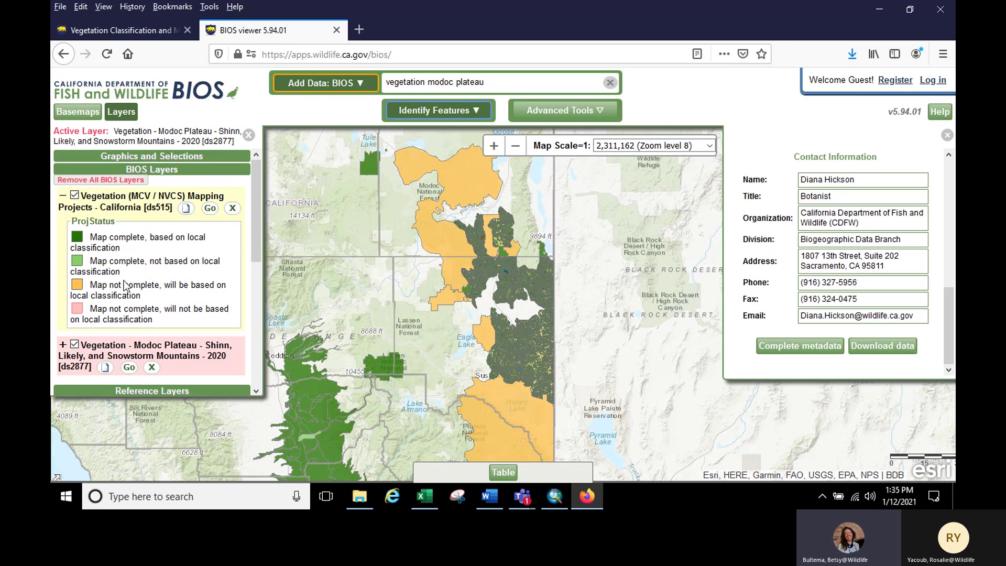
- Expand the ds2877 map class legend and view the mapped vegetation beside the Madeline Plains at zoom level 11
click(63, 346)
mouse_move(254, 163)
mouse_down()
mouse_move(259, 200)
mouse_move(264, 178)
mouse_up()
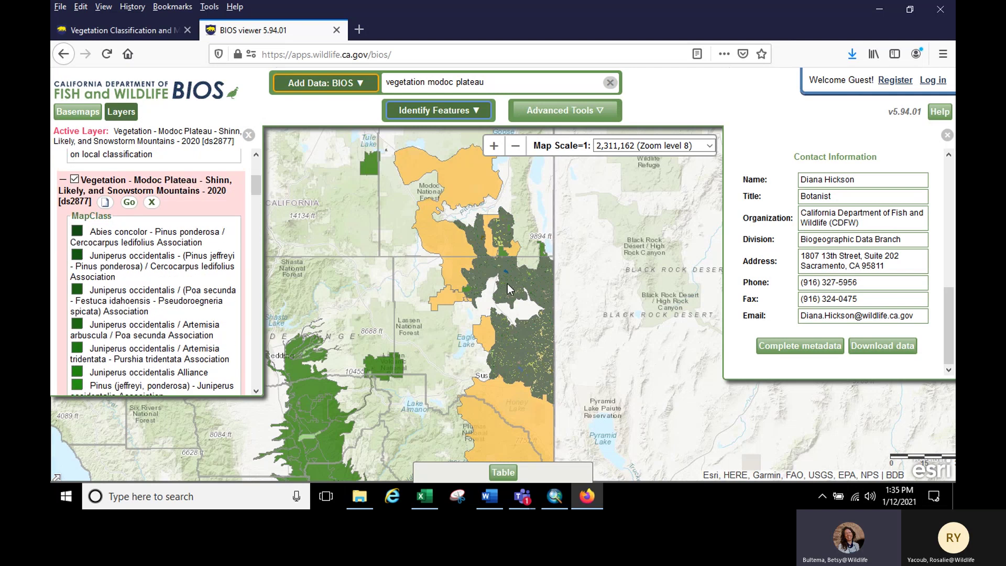
scroll(510, 284, down, 1)
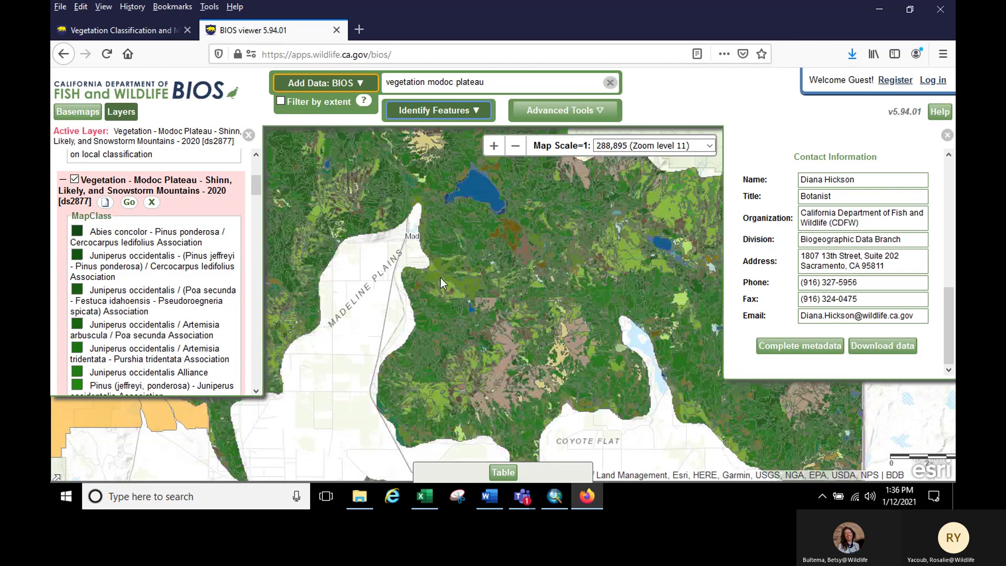
- Identify the vegetation polygon just east of the Madeline Plains and look up the definition of its SIZE_CATEG attribute
click(493, 311)
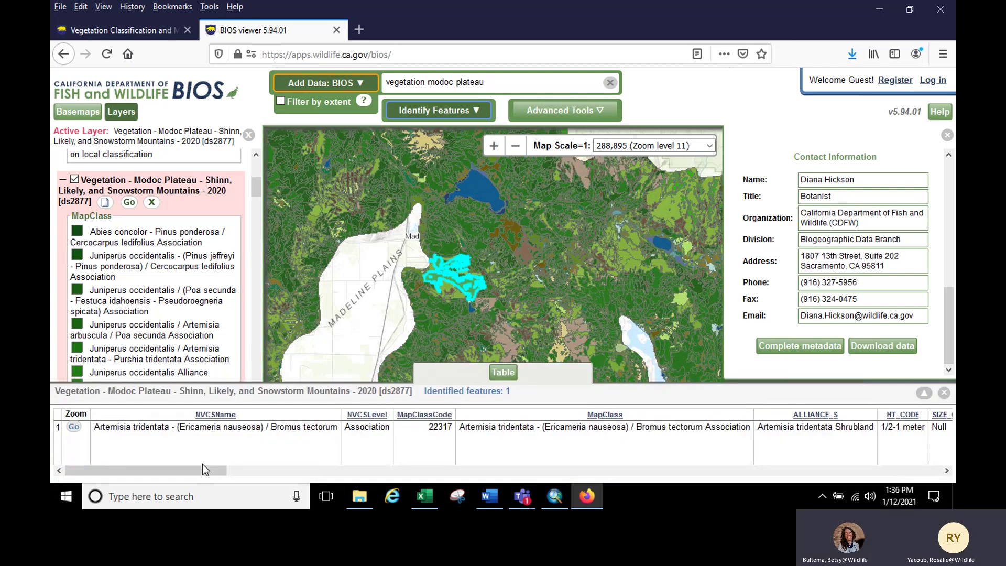
drag(202, 464, 301, 461)
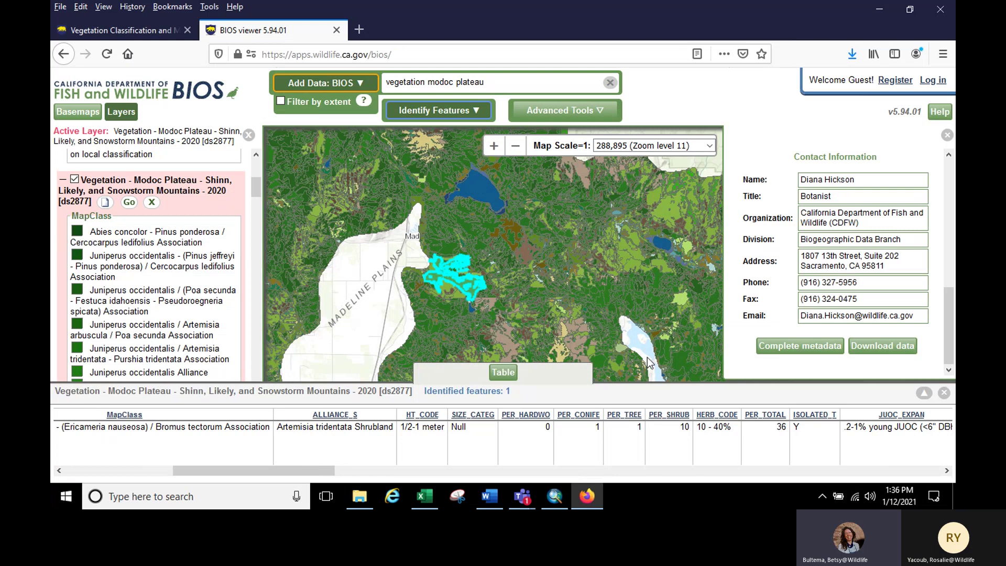
click(472, 418)
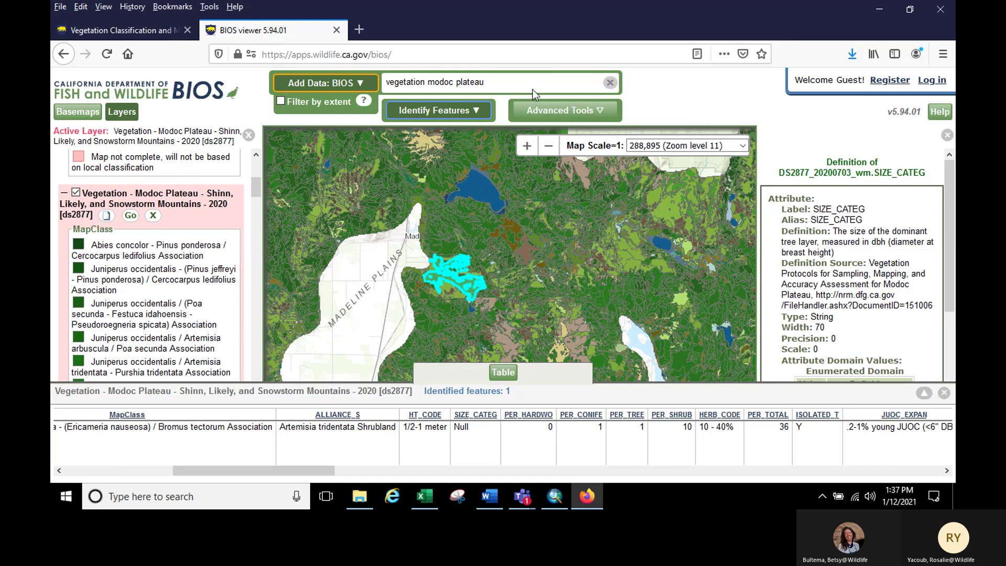
- Search the datasets for "vegetation survey points" and add the Vegetation Survey Points - CDFW [ds1020] layer
drag(509, 84, 366, 84)
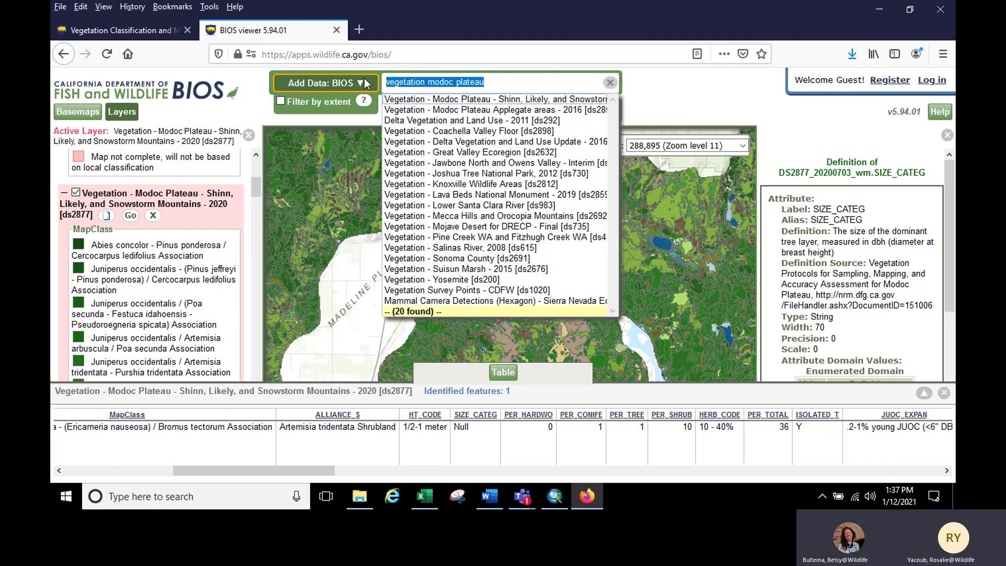
text(veget)
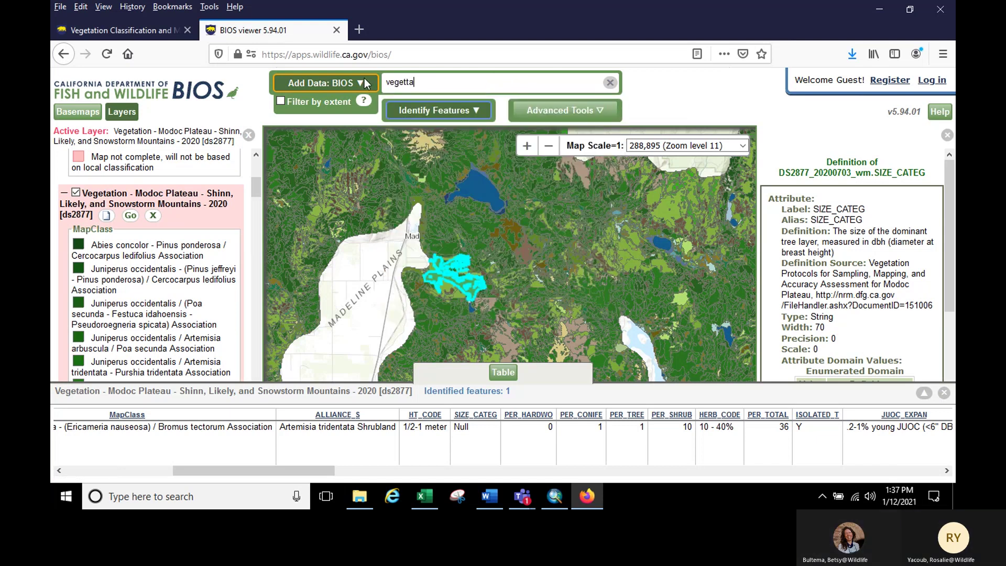
text(ta)
key(BackSpace)
text(ation suvey points)
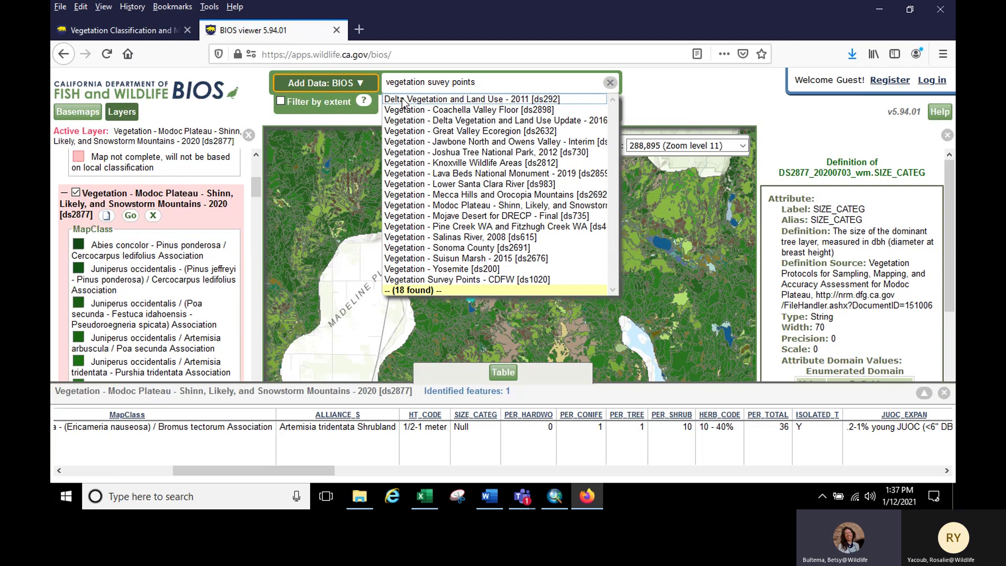
click(437, 82)
text(r)
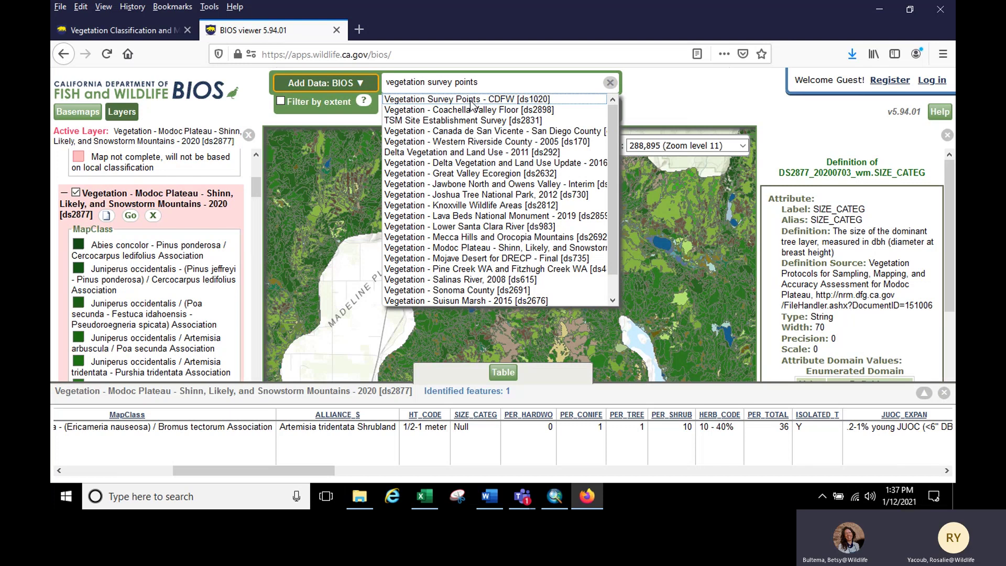
mouse_move(473, 105)
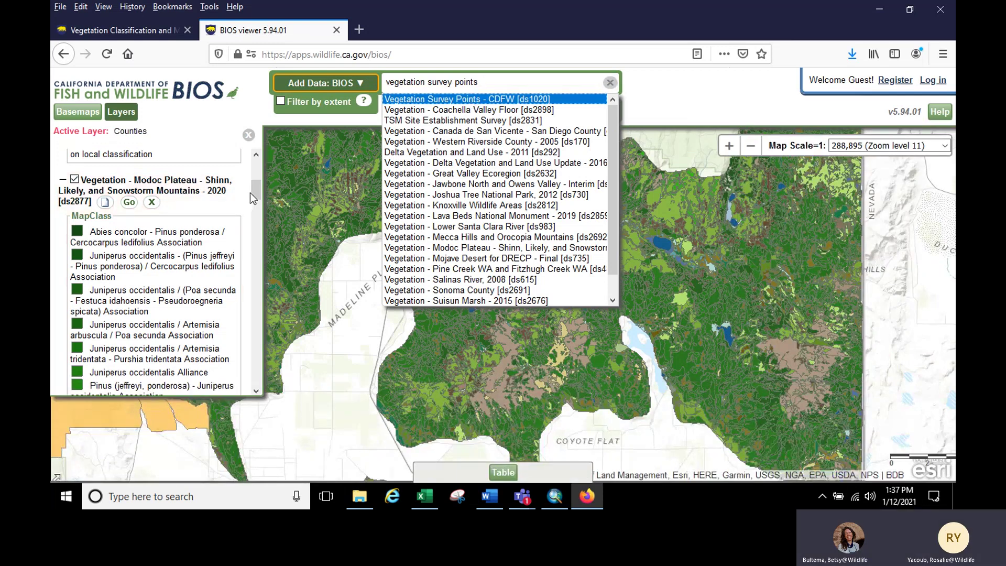
- Remove the identify highlight, then display the ds1020 survey points and make them the active layer
drag(257, 193, 257, 165)
click(258, 164)
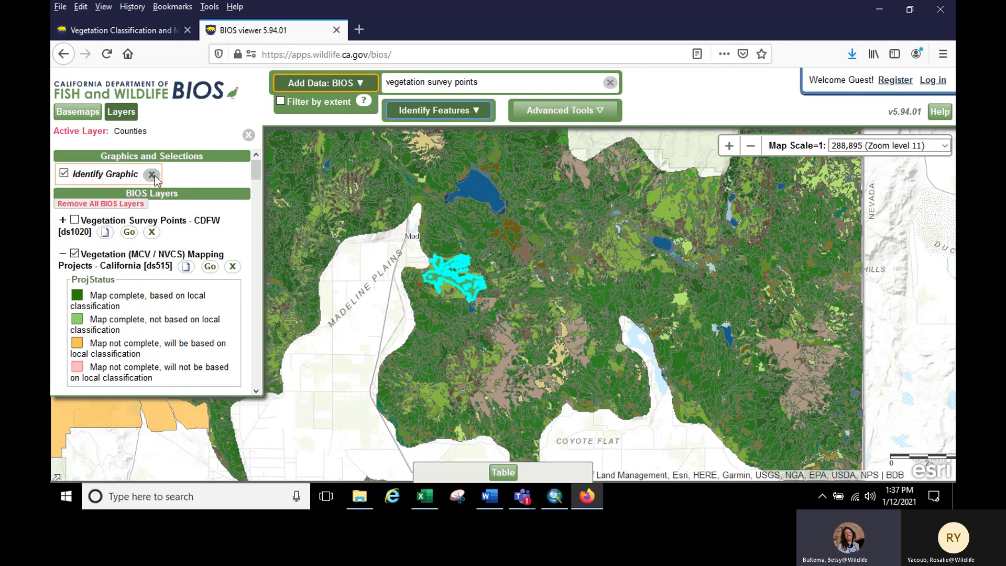
click(153, 176)
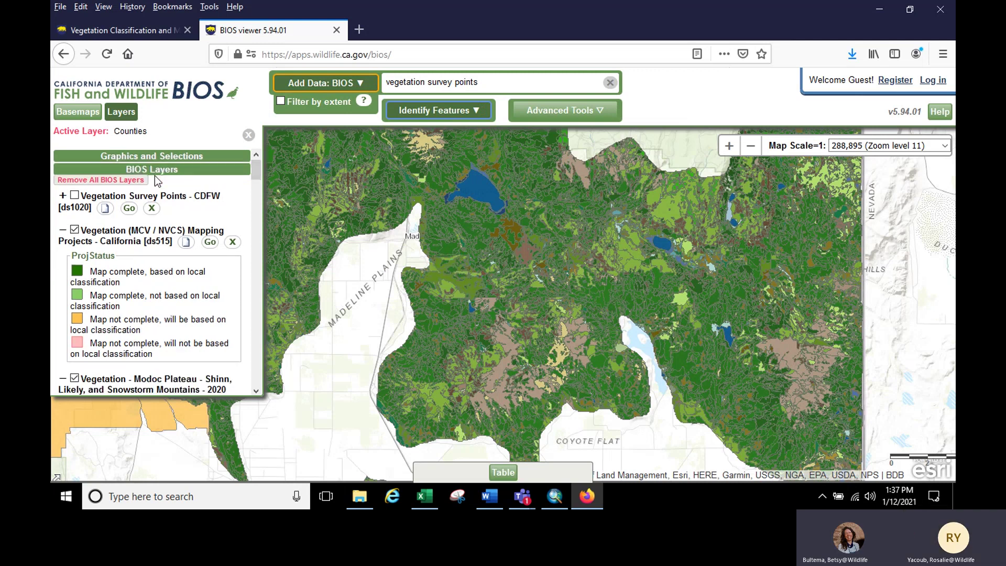
click(74, 195)
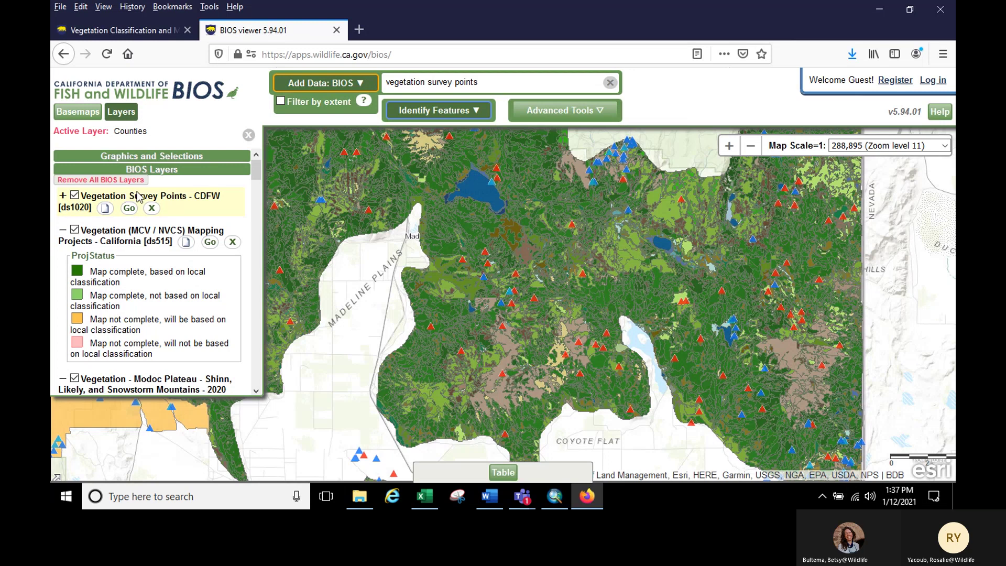
click(138, 197)
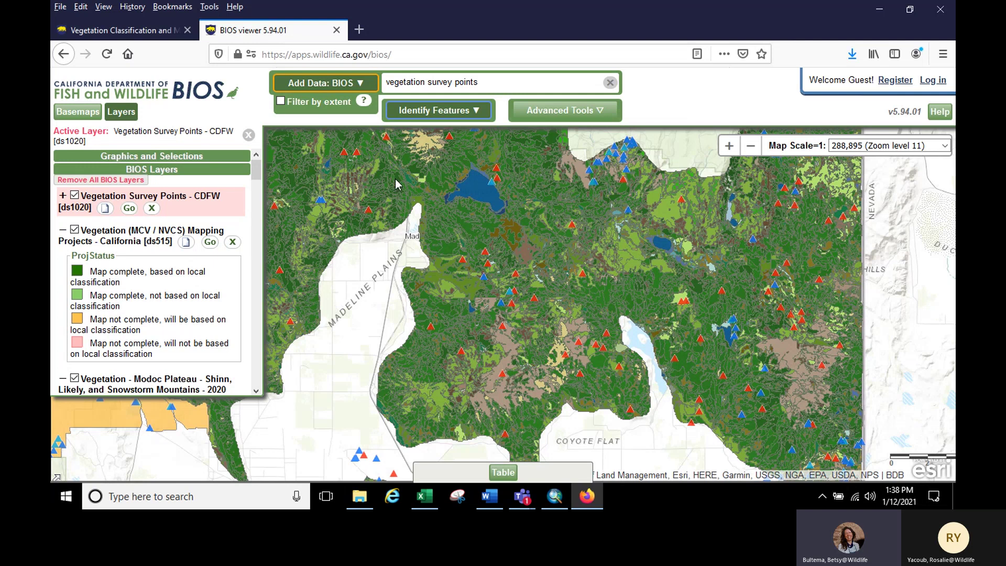
- Identify a survey point north of the Madeline Plains and examine its attributes and related plant records
drag(397, 183, 521, 305)
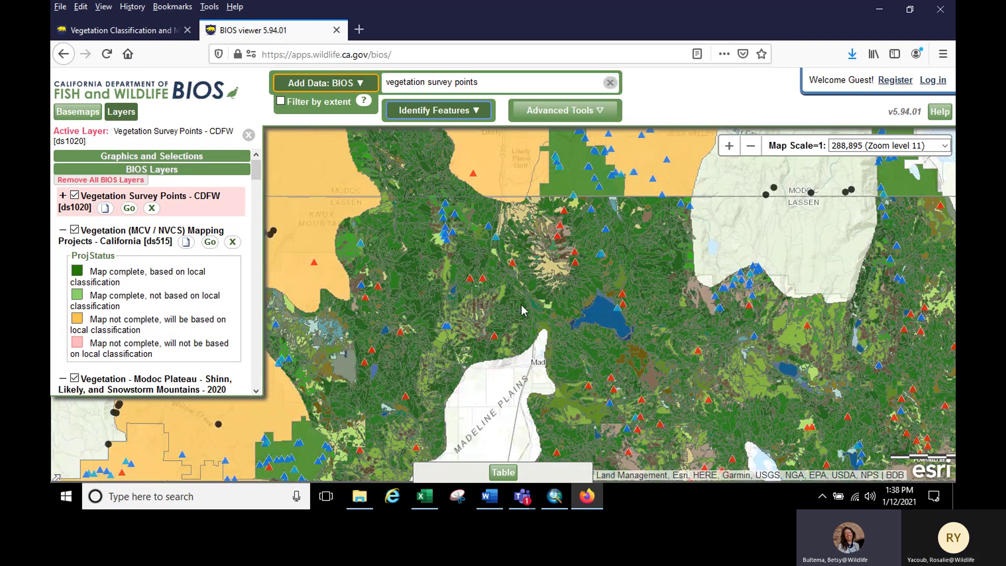
click(496, 242)
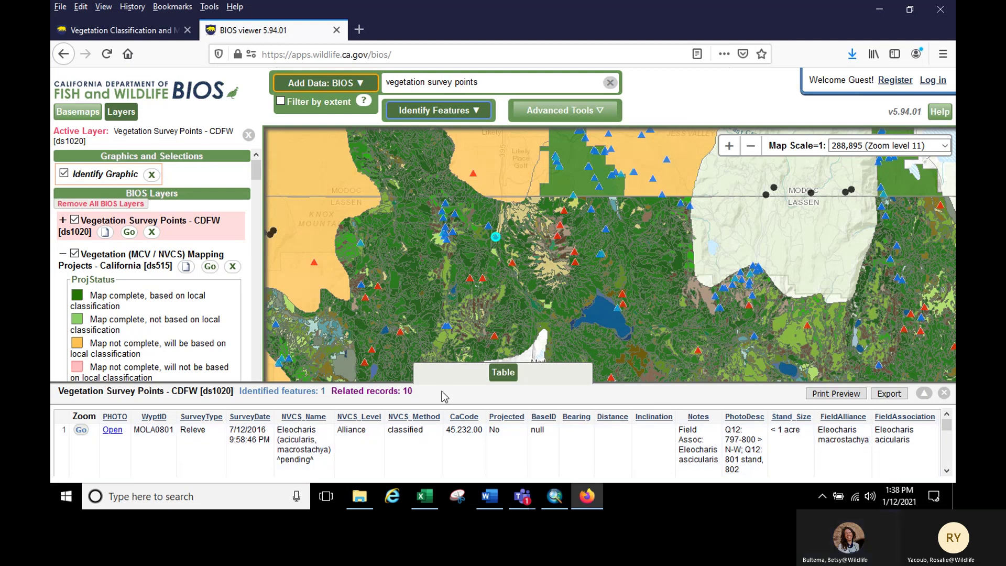
drag(947, 425, 949, 432)
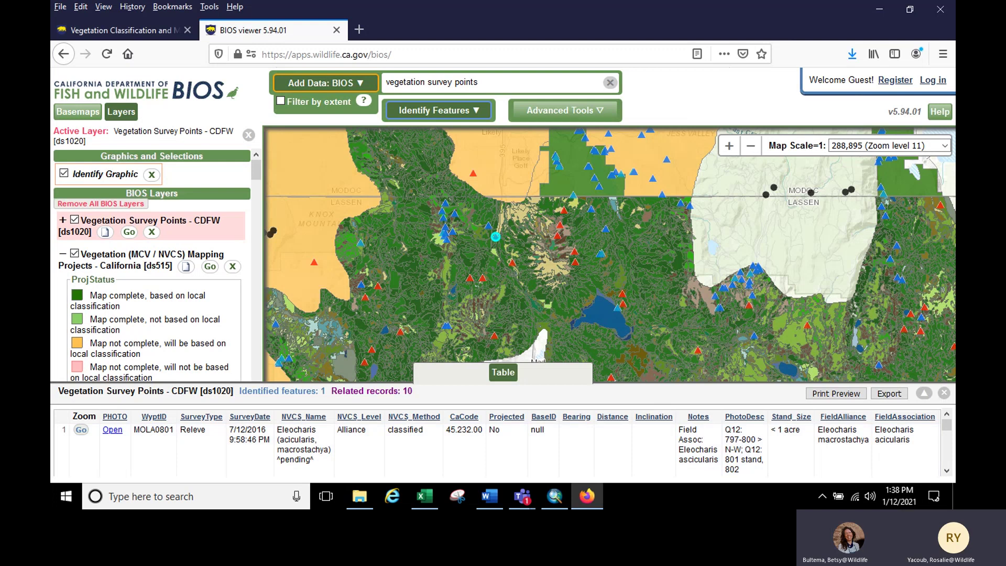
drag(947, 426, 923, 486)
click(920, 472)
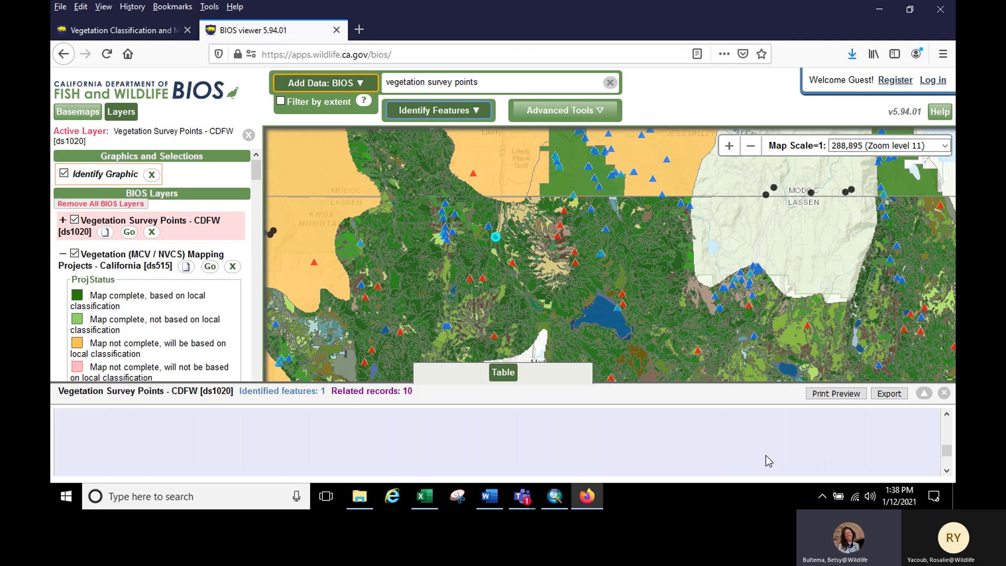
scroll(769, 461, up, 2)
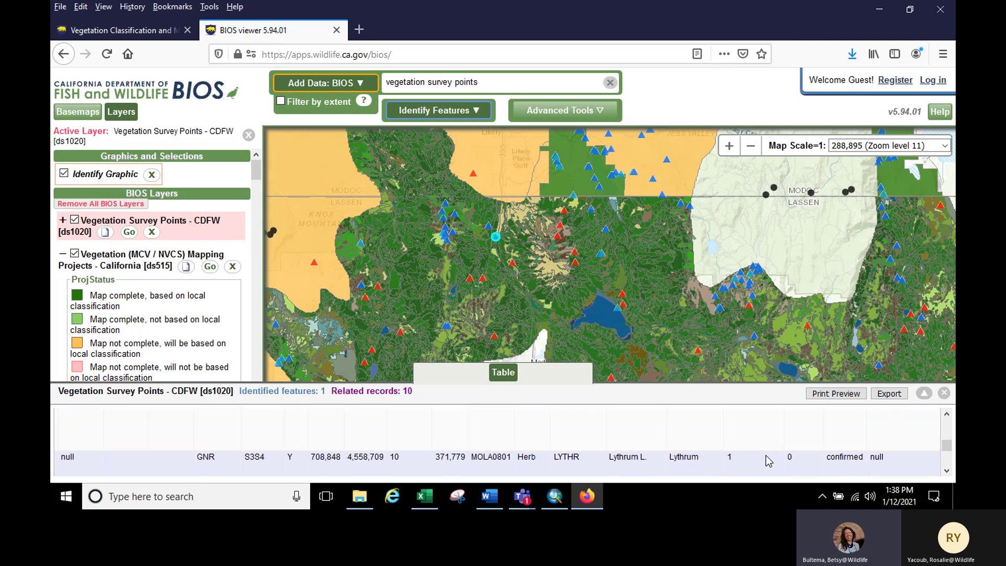
scroll(794, 461, down, 2)
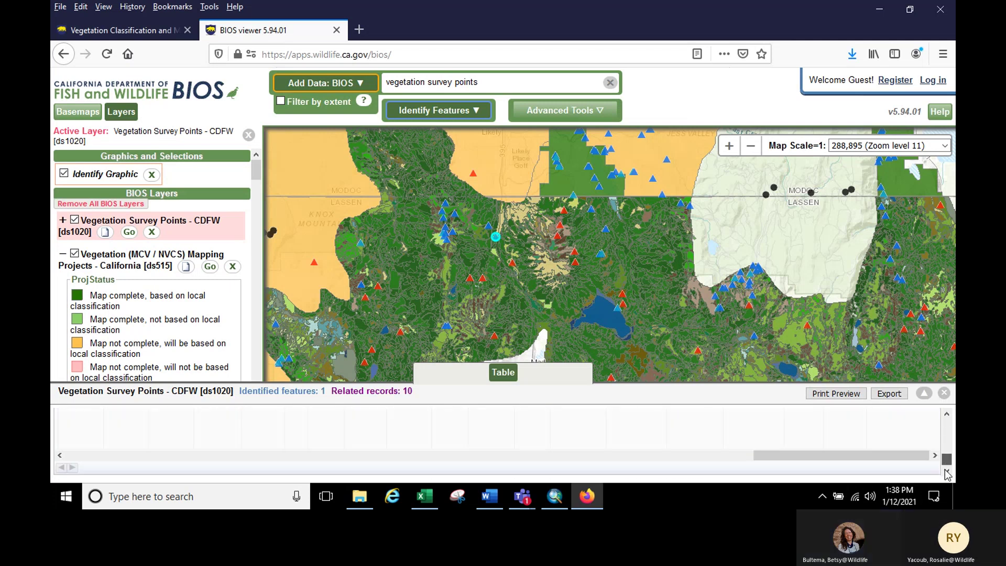
drag(803, 454, 57, 428)
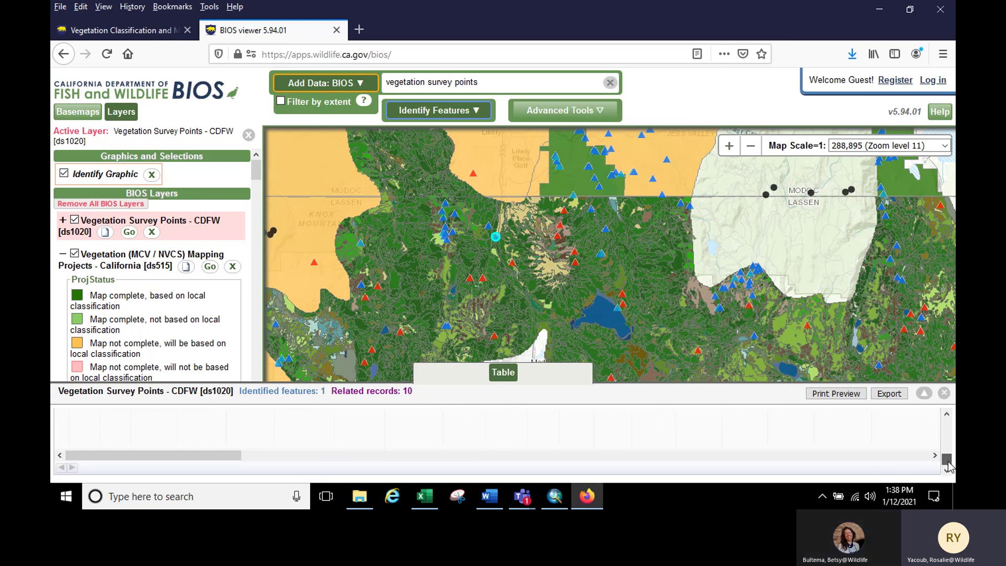
drag(946, 459, 946, 411)
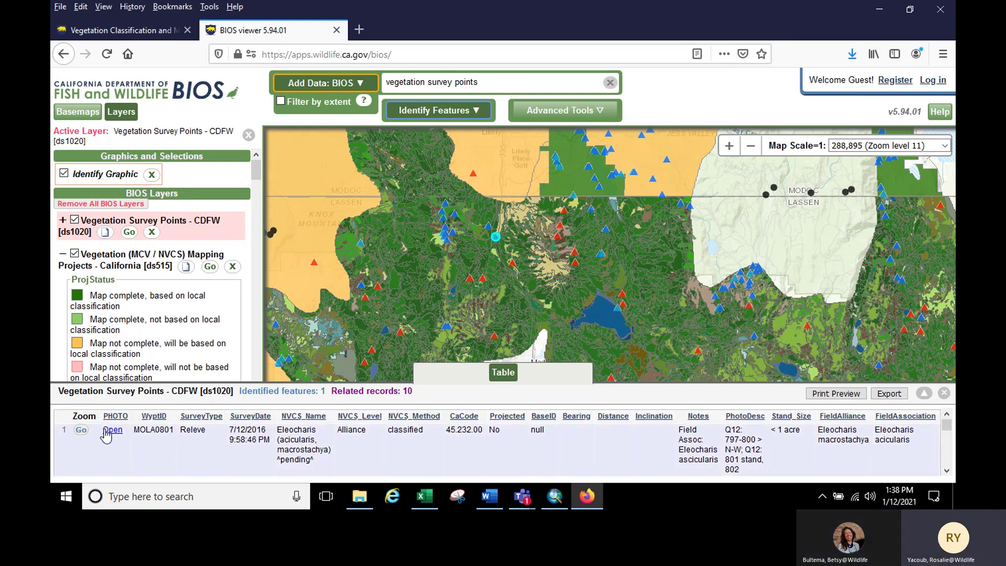
- Open the identified survey point's photos, view the second one enlarged, and close the photo pages
click(112, 430)
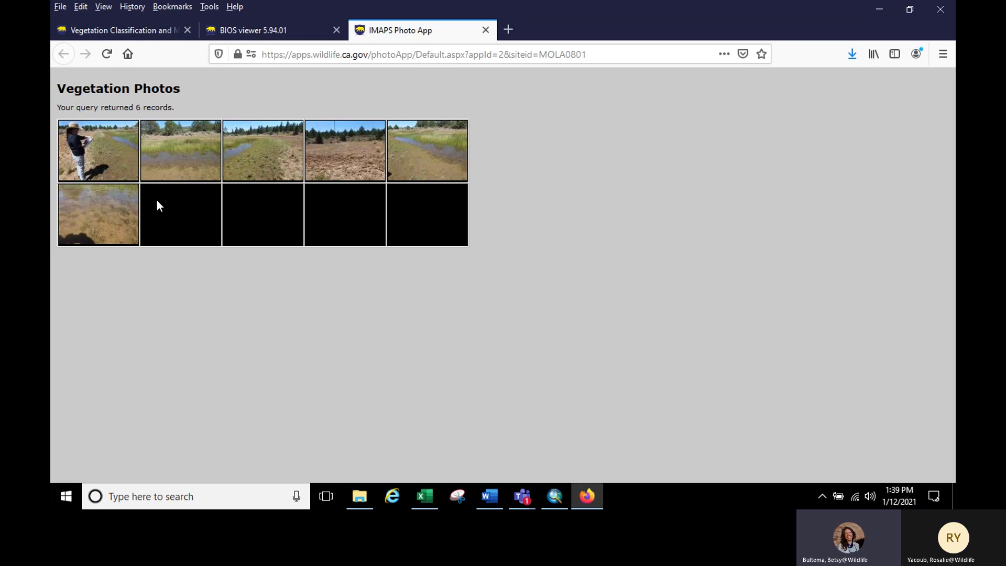
click(176, 153)
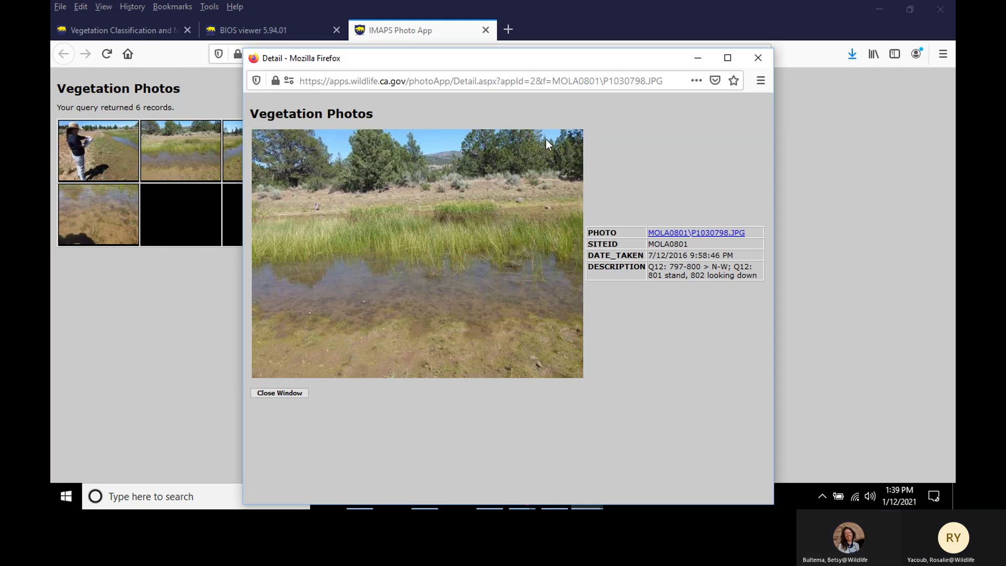
click(758, 58)
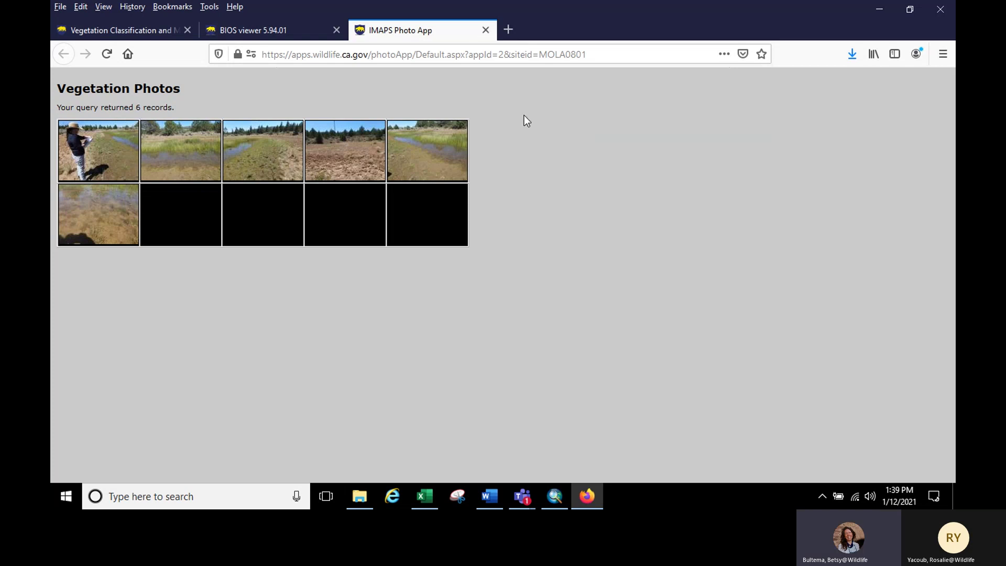
click(486, 30)
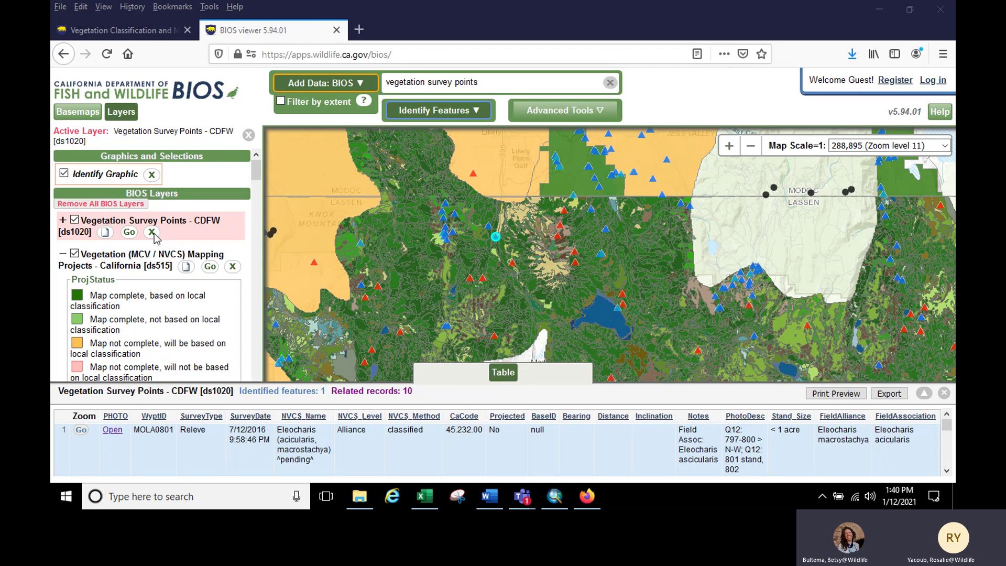
- Return to the Vegetation Classification and Mapping Program website and open its Reports and Maps page
click(142, 30)
scroll(550, 334, down, 2)
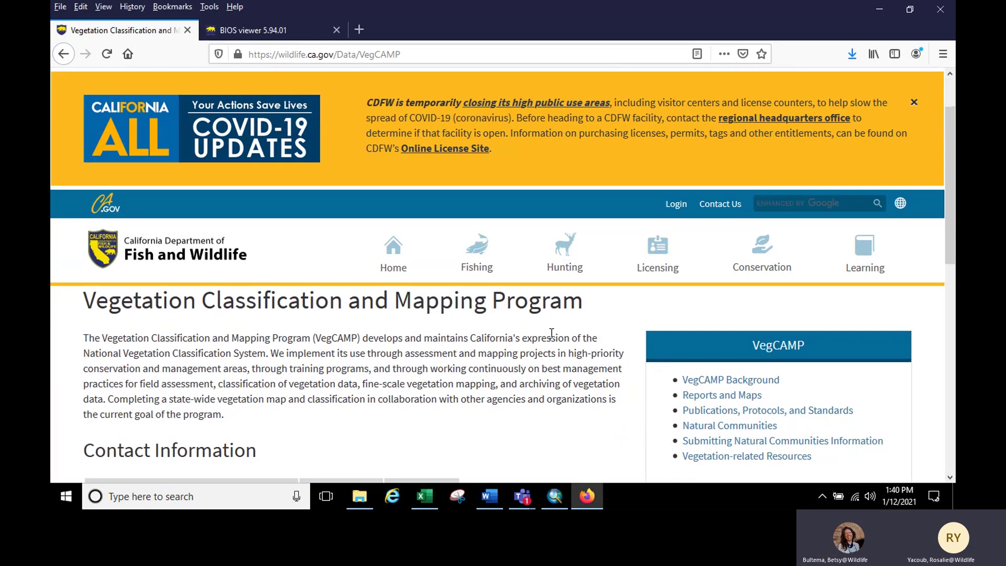
scroll(551, 333, down, 2)
scroll(576, 345, up, 2)
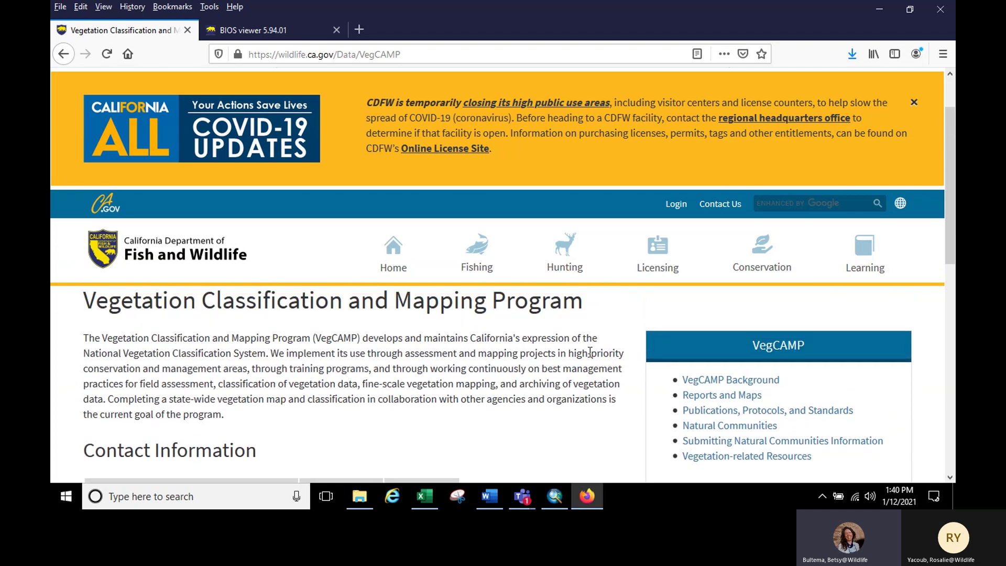
click(704, 403)
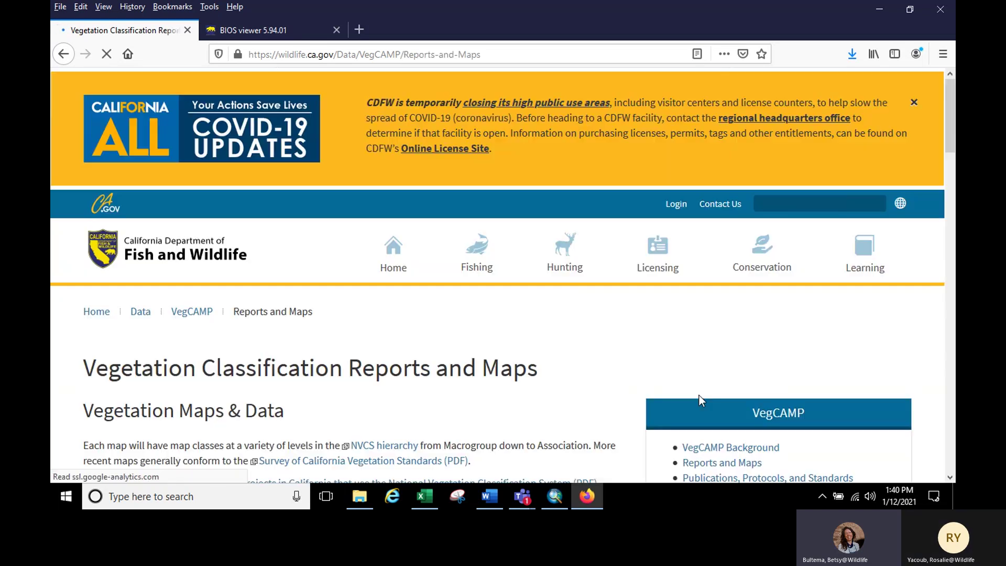
- Launch the Available Vegetation Maps collection in the online BIOS map viewer with public access
scroll(665, 332, down, 3)
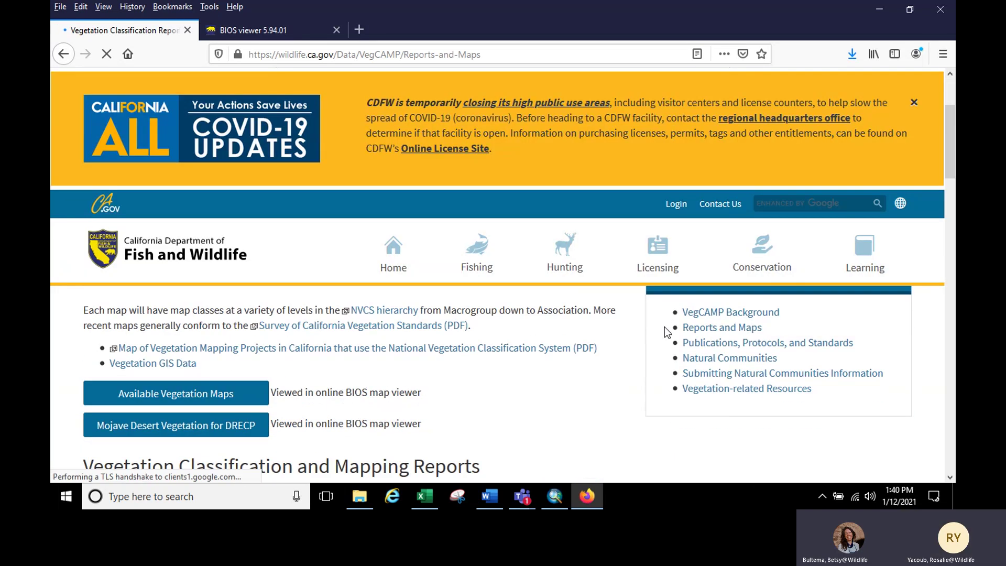
click(140, 399)
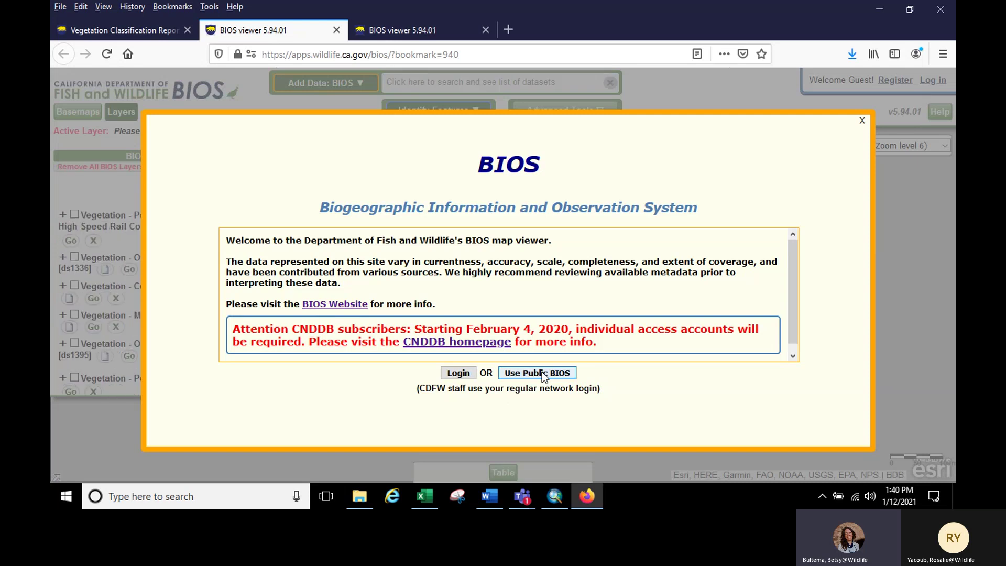
click(543, 374)
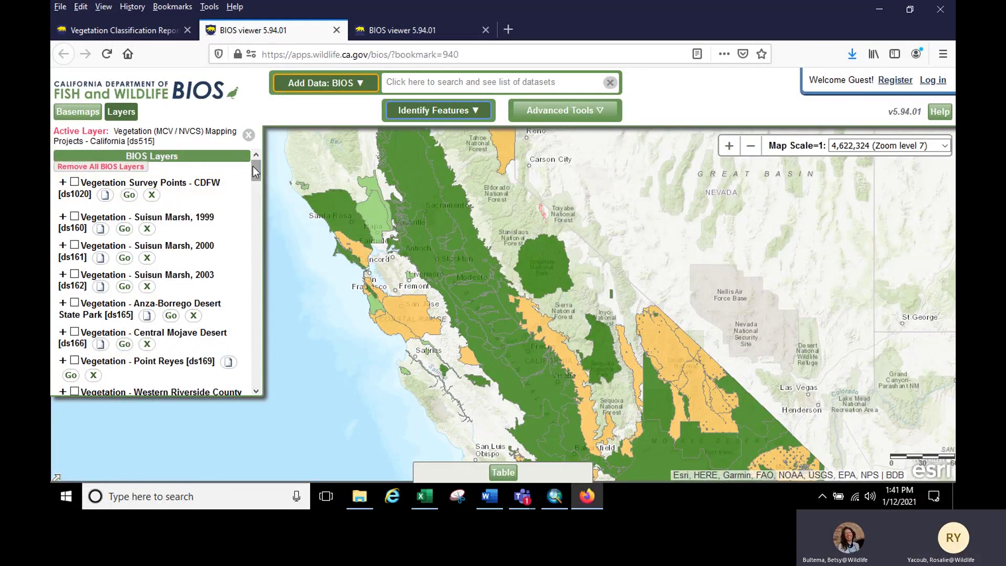
- Activate the Modoc Plateau - Shinn, Likely, and Snowstorm Mountains - 2020 layer and build a Query Builder query with SIZE_CATEG = 'Medium-Large (>24)'
drag(253, 166, 279, 369)
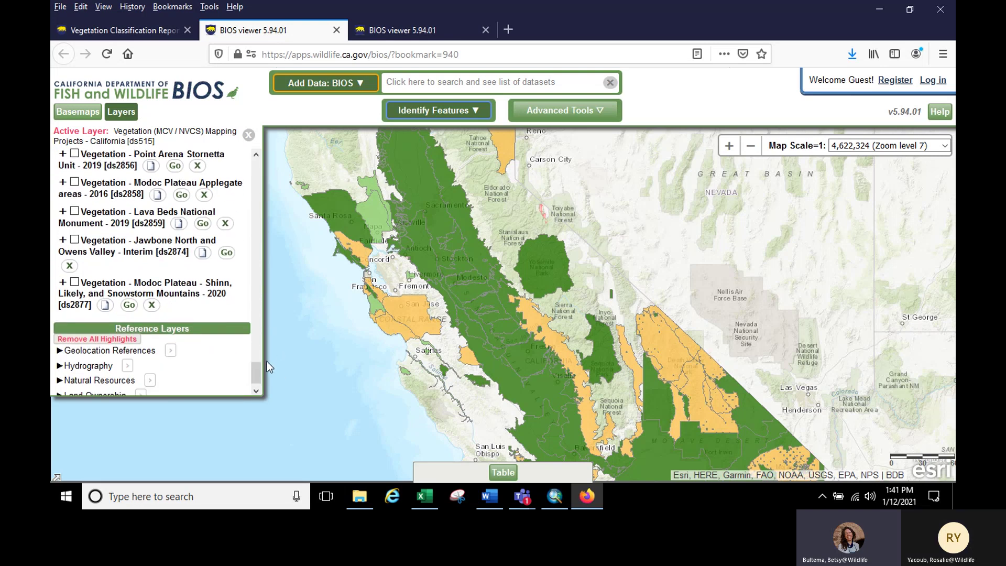
click(129, 306)
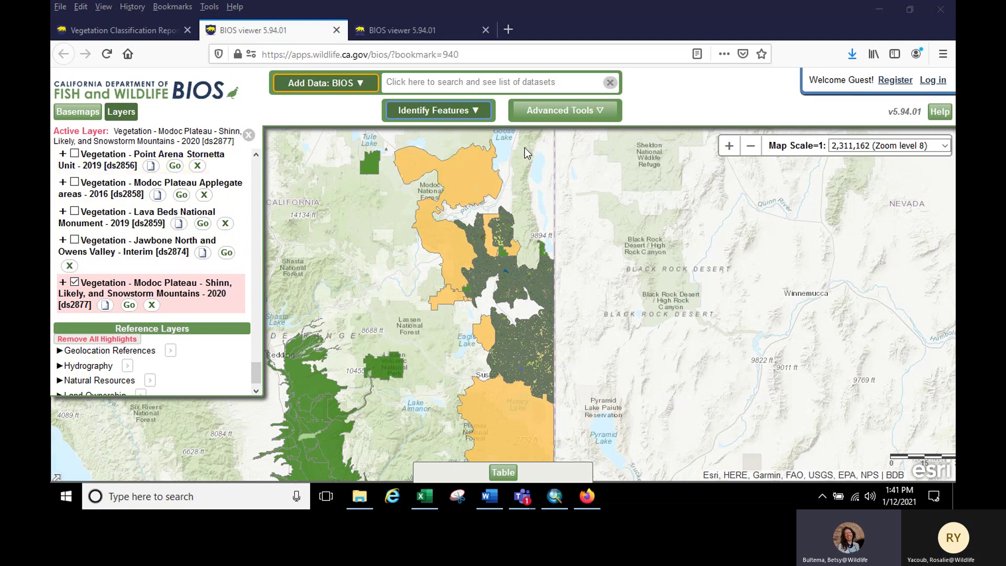
click(586, 111)
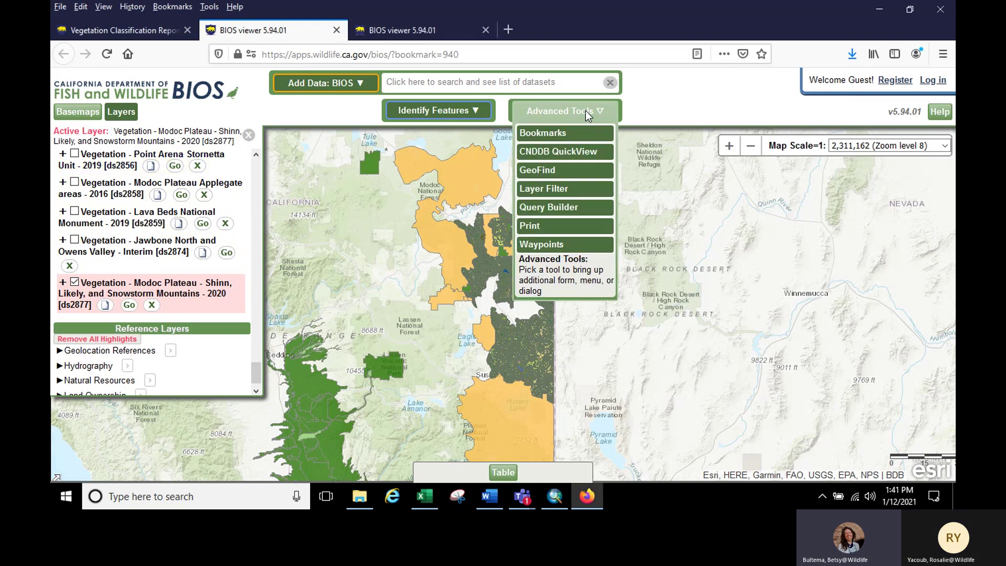
click(560, 205)
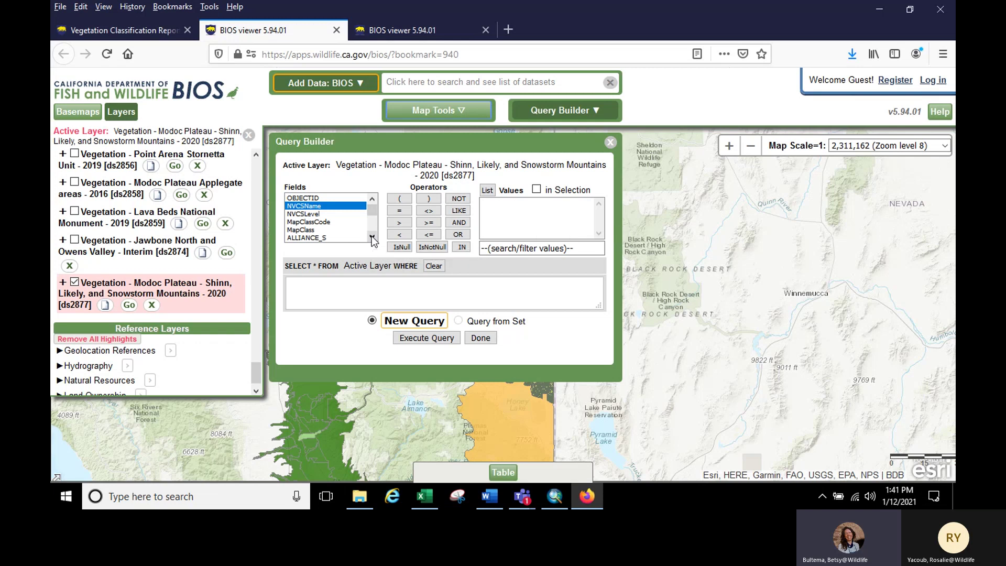
scroll(372, 238, down, 5)
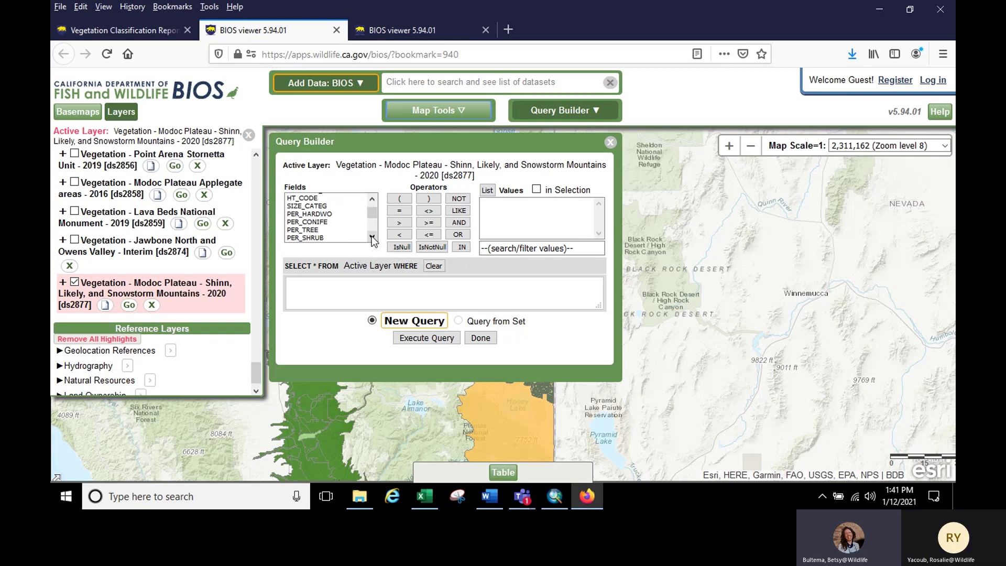
double_click(308, 207)
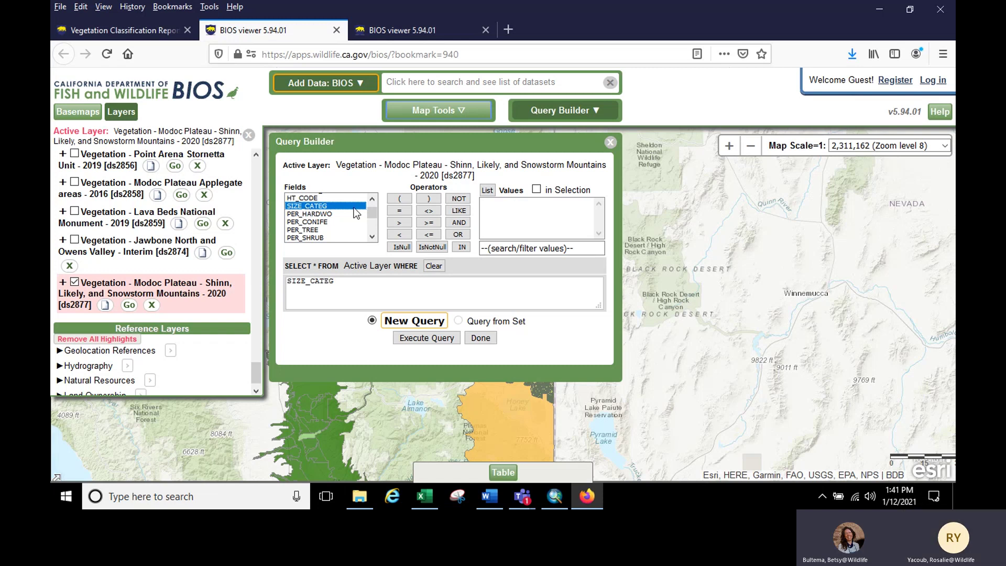
click(400, 211)
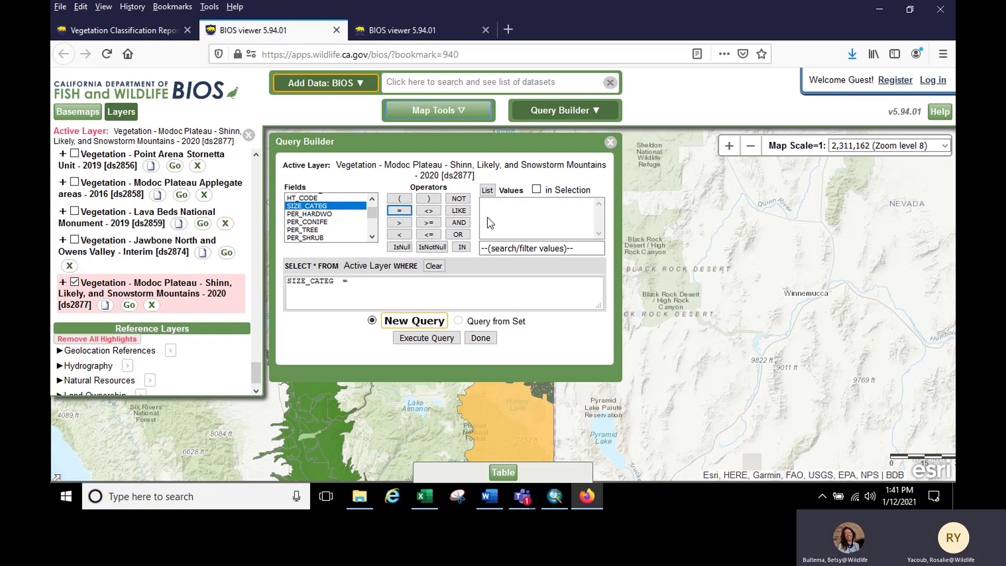
click(488, 190)
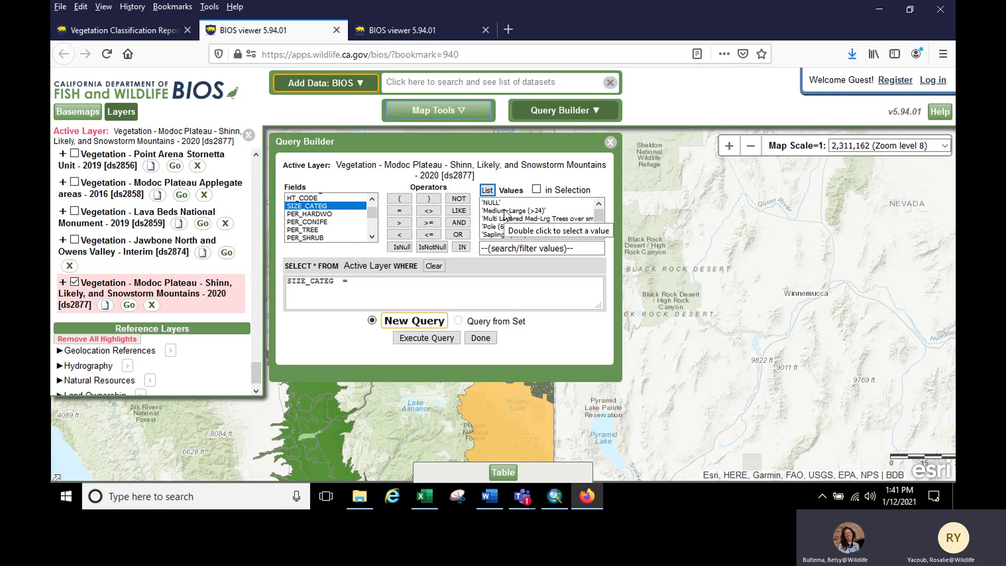
click(505, 210)
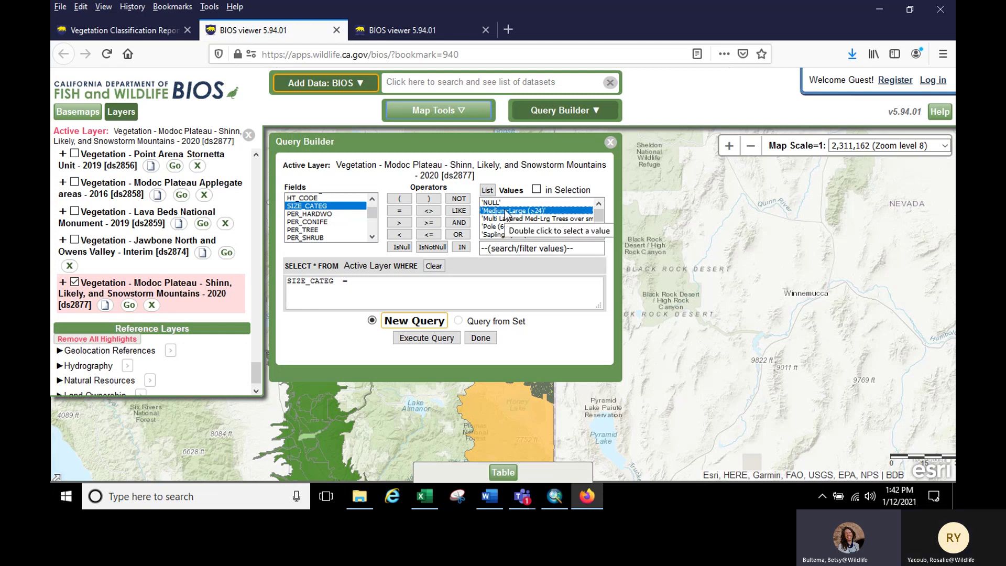
double_click(505, 211)
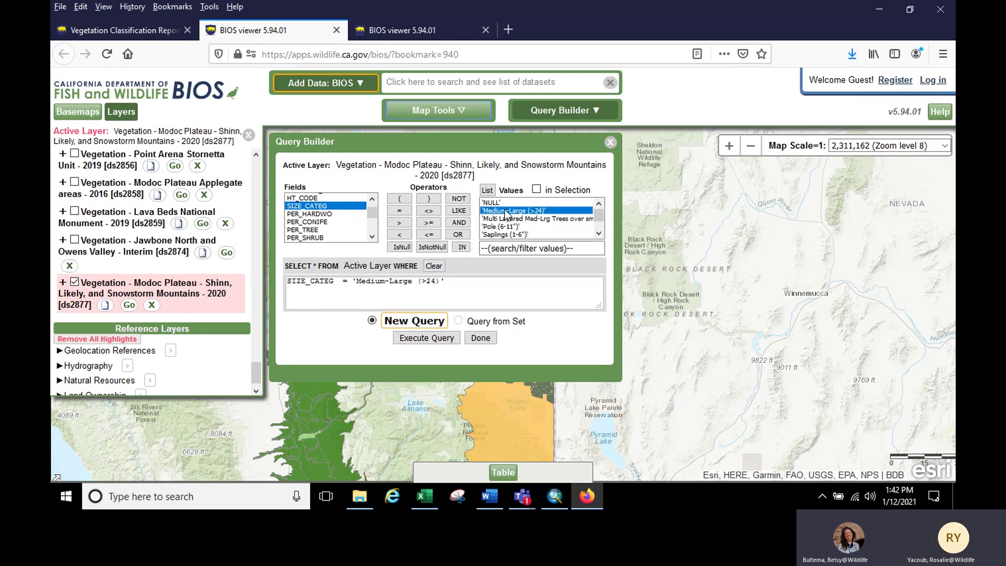
- Add OR SIZE_CATEG = 'Multi Layered Med-Lrg Trees over smaller trees in densities >60%' to the query and execute it
click(457, 235)
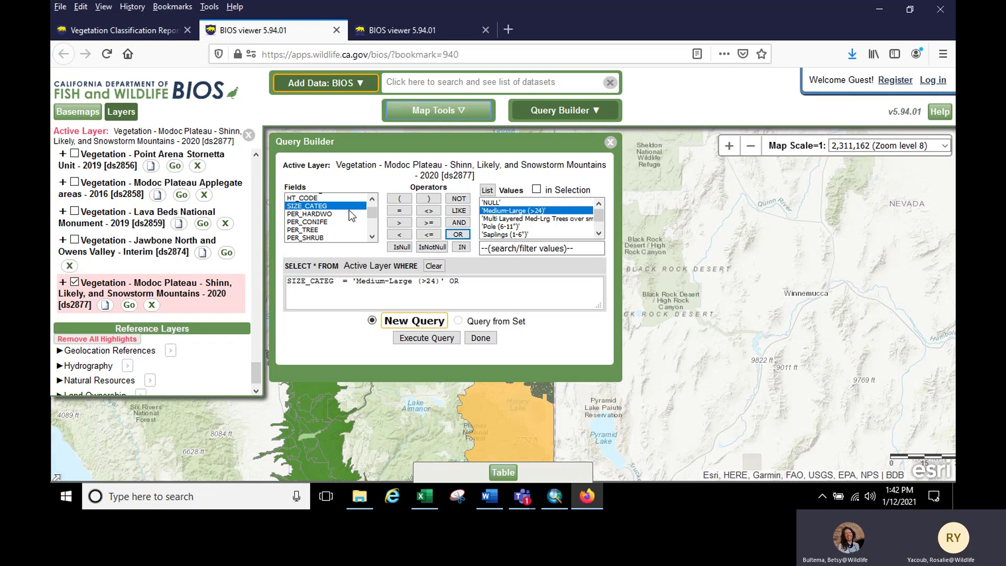
double_click(312, 207)
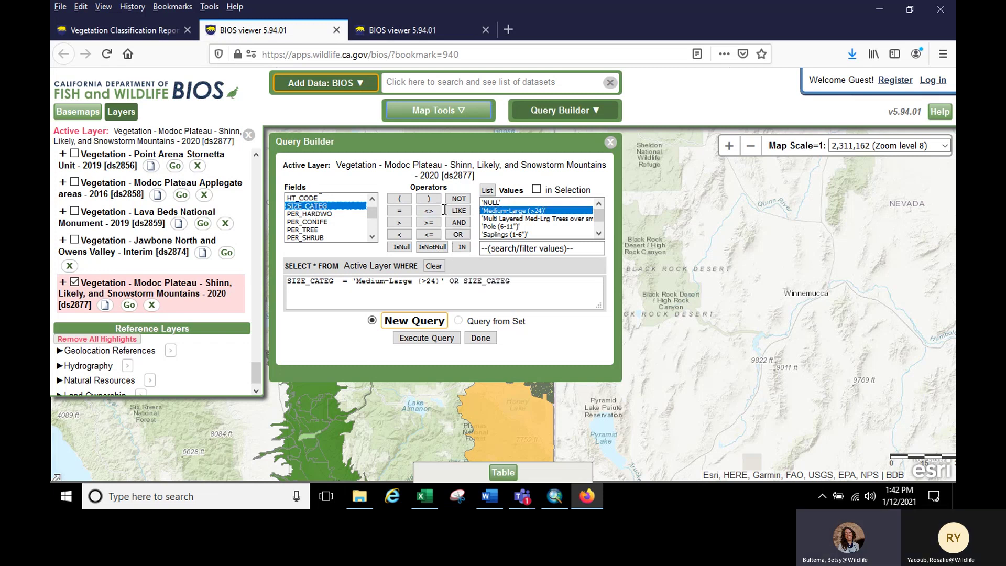
click(400, 210)
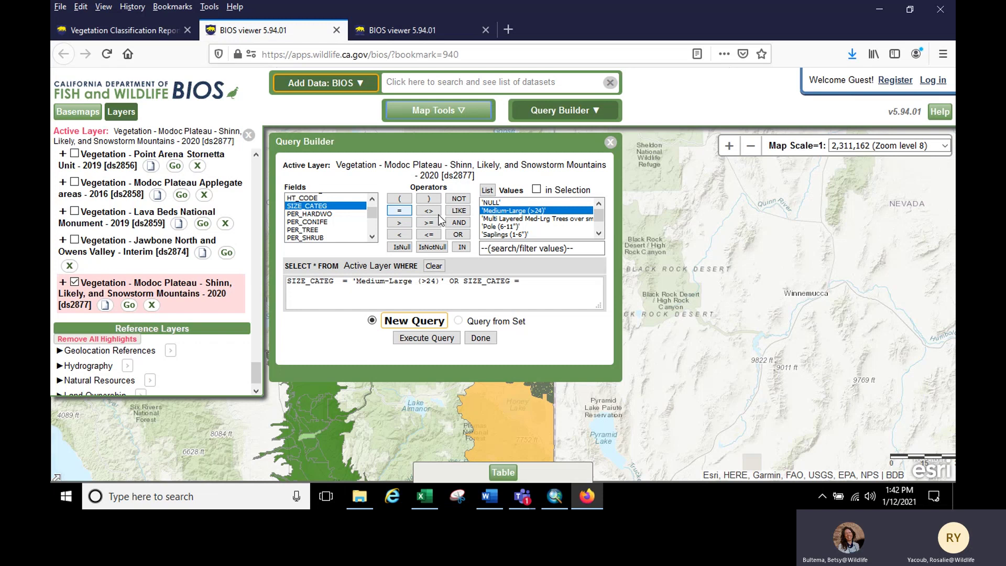
click(502, 219)
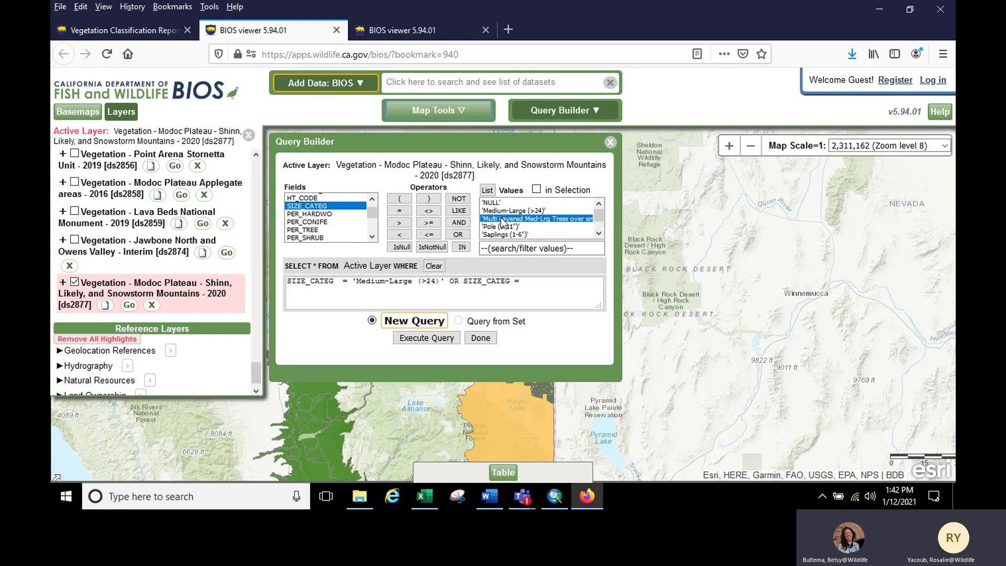
double_click(502, 218)
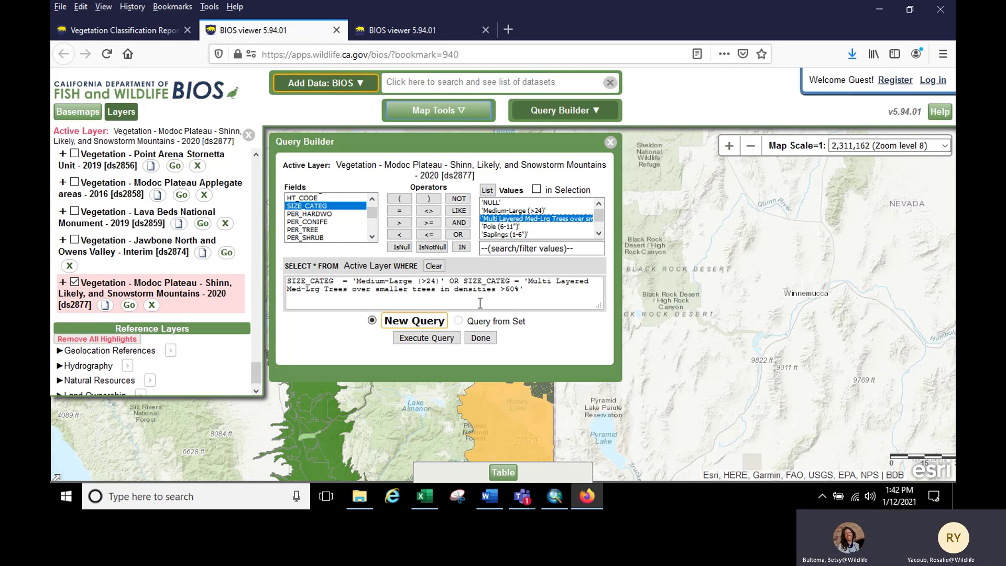
click(436, 339)
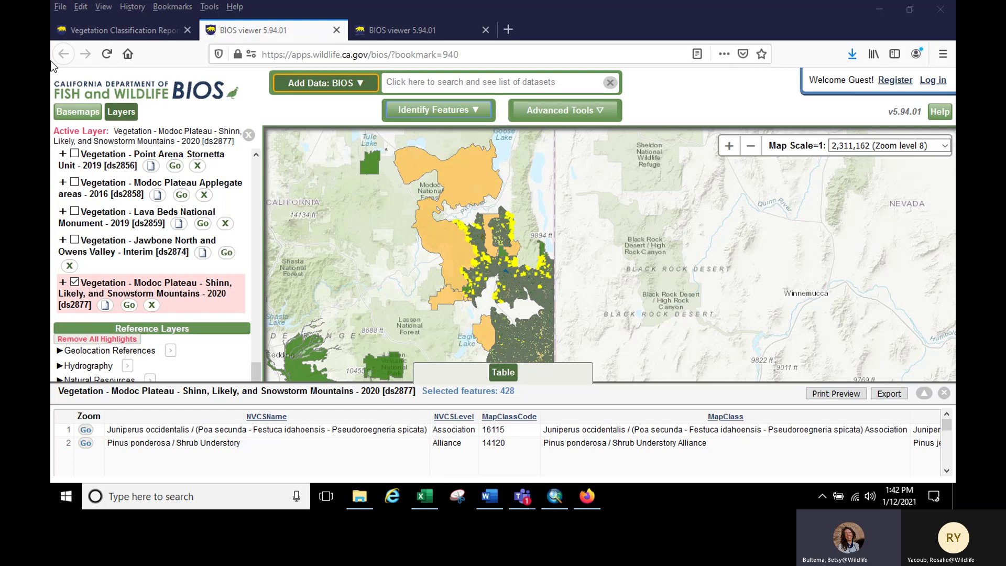
- Turn off the display of the Modoc Plateau 2020 layer's query selection on the map
scroll(246, 308, up, 5)
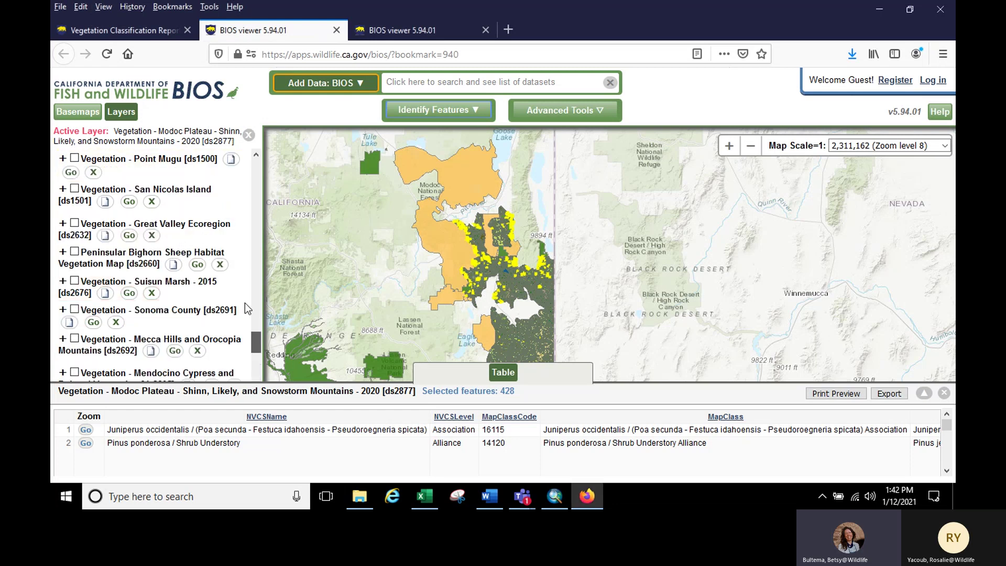
scroll(247, 308, up, 5)
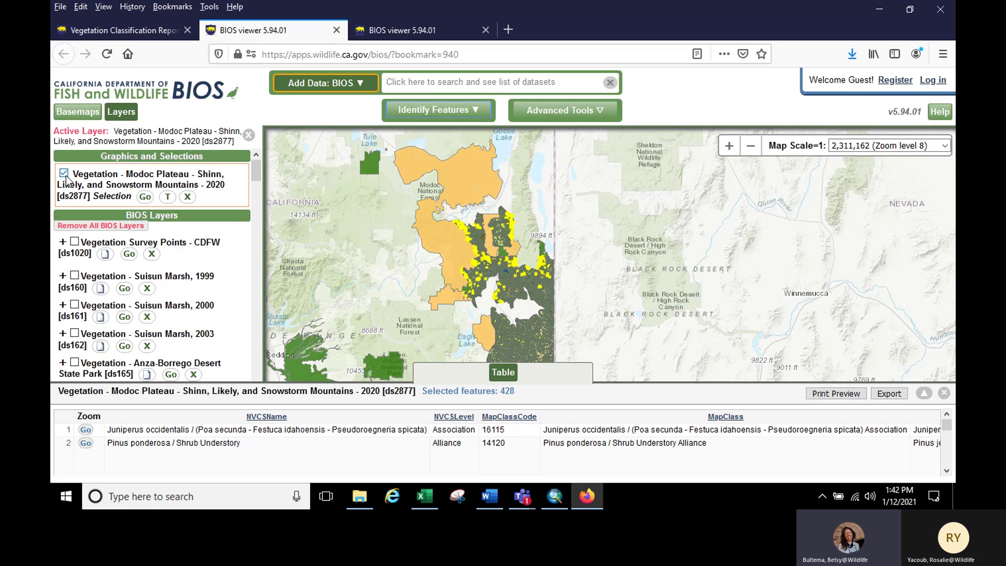
click(63, 173)
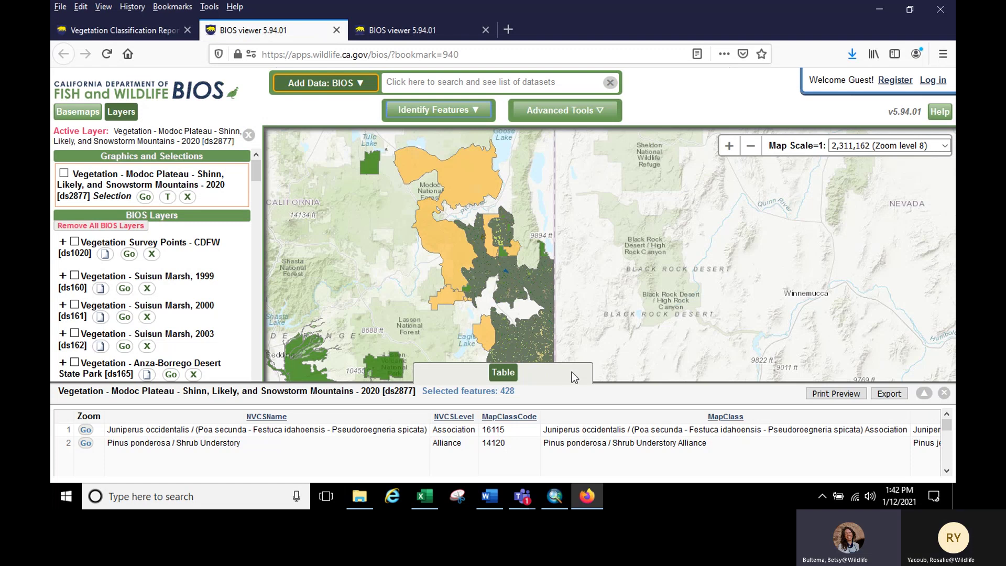
- Start a Layer Filter expression for the Modoc Plateau 2020 layer with the condition Rare = 'Yes'
click(577, 106)
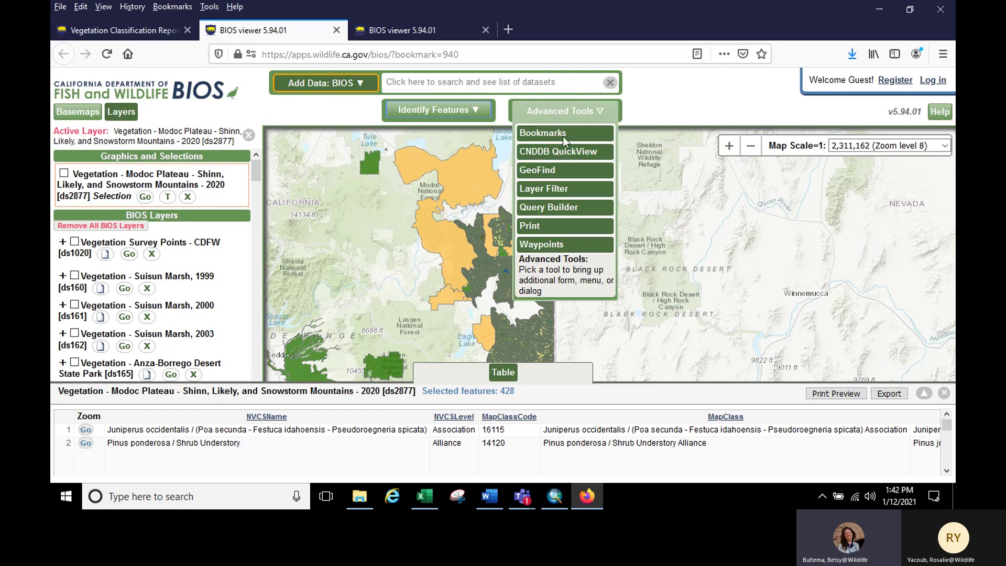
click(561, 188)
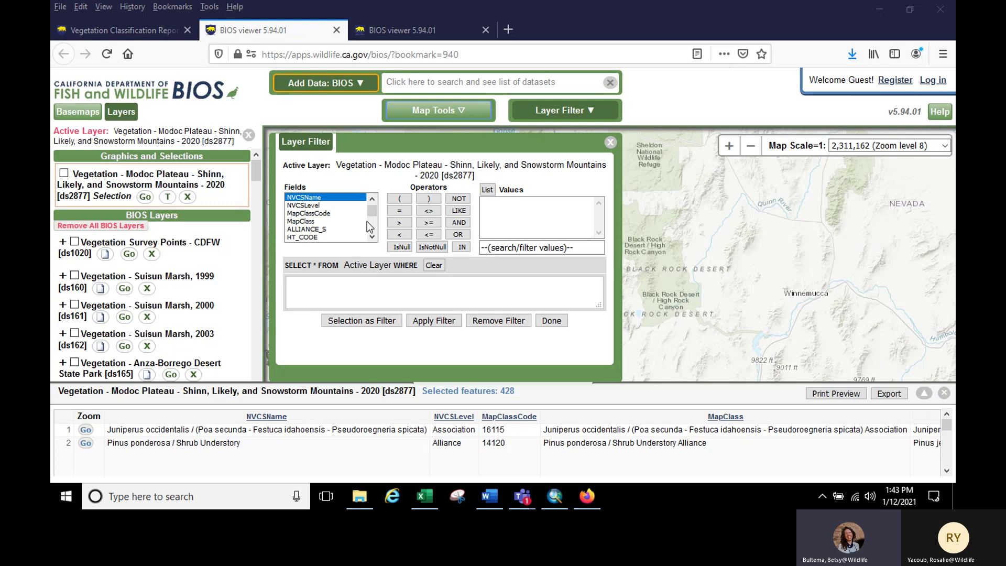
scroll(372, 215, down, 5)
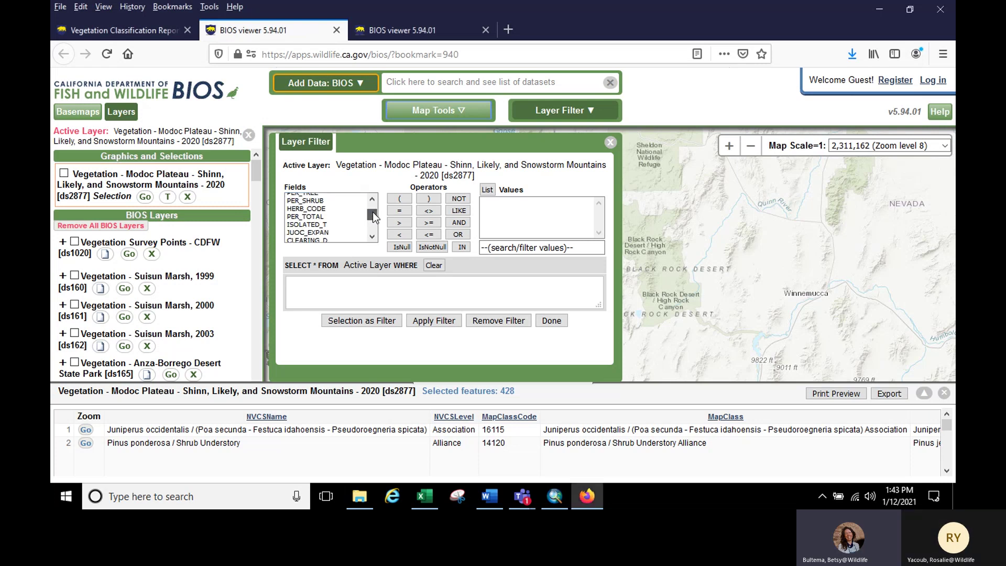
scroll(373, 218, down, 5)
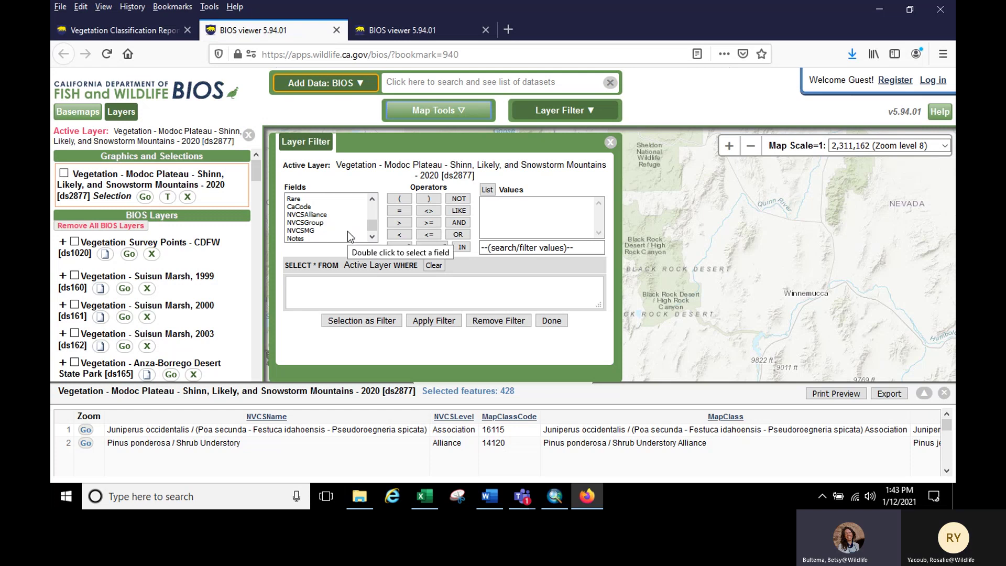
double_click(293, 202)
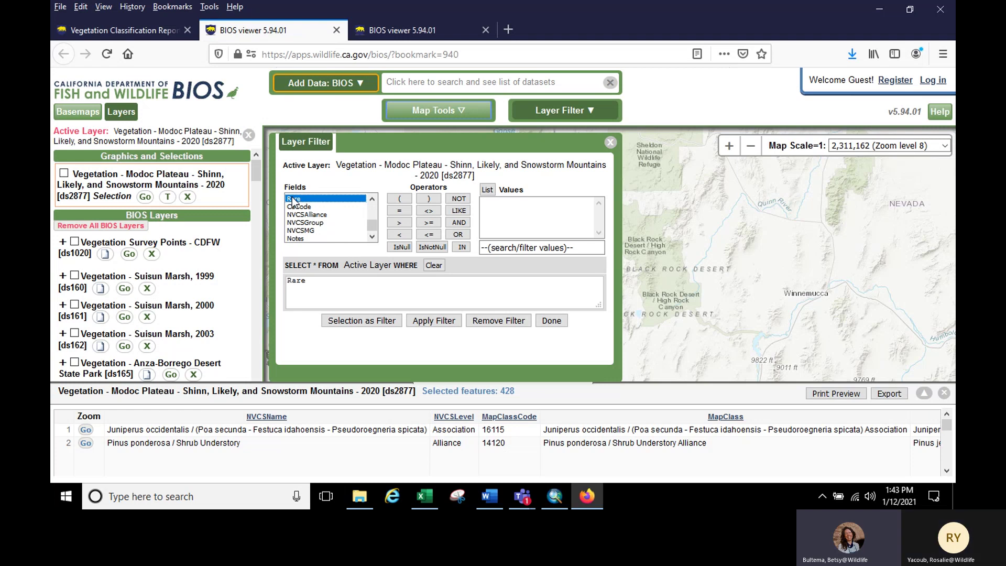
click(399, 210)
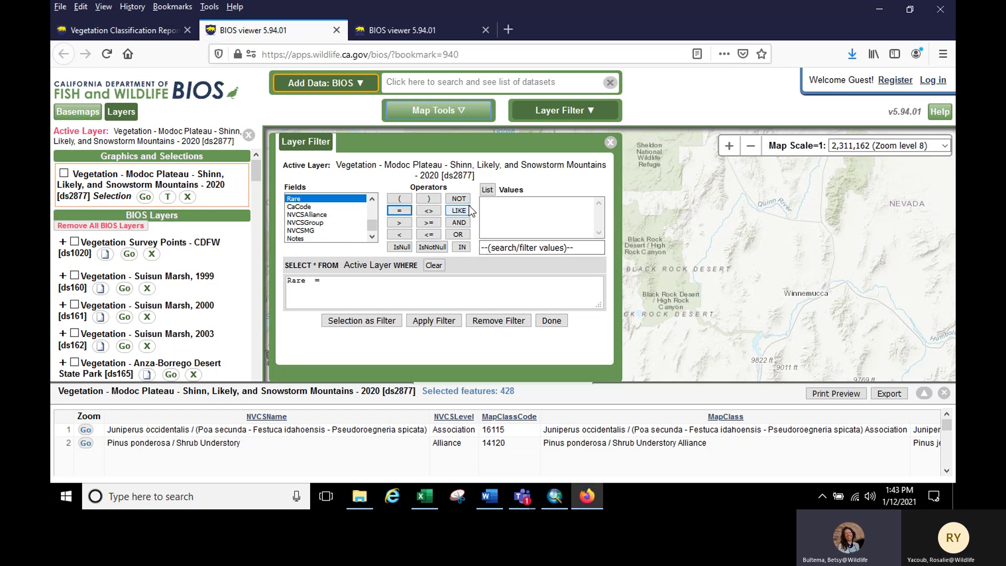
click(486, 190)
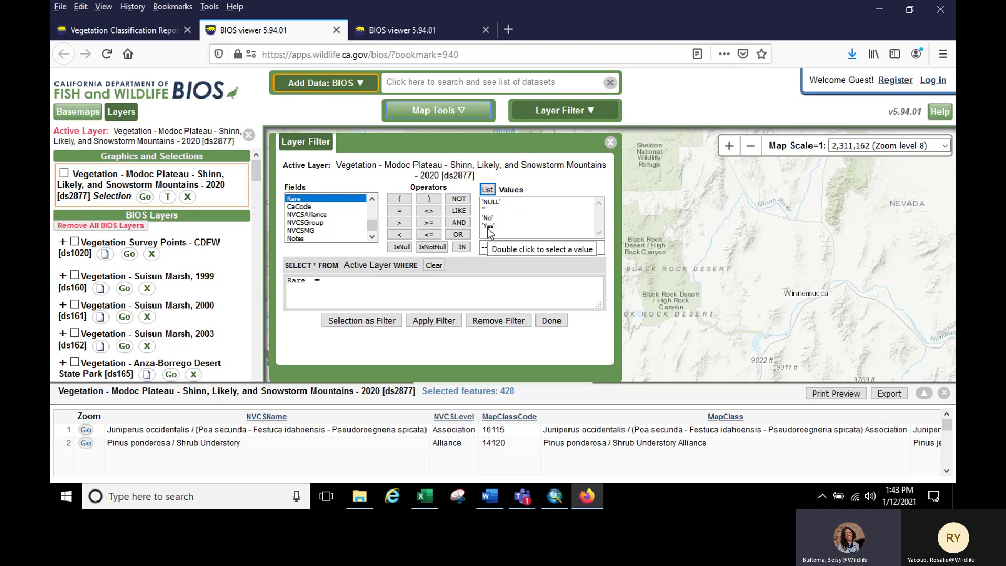
click(487, 227)
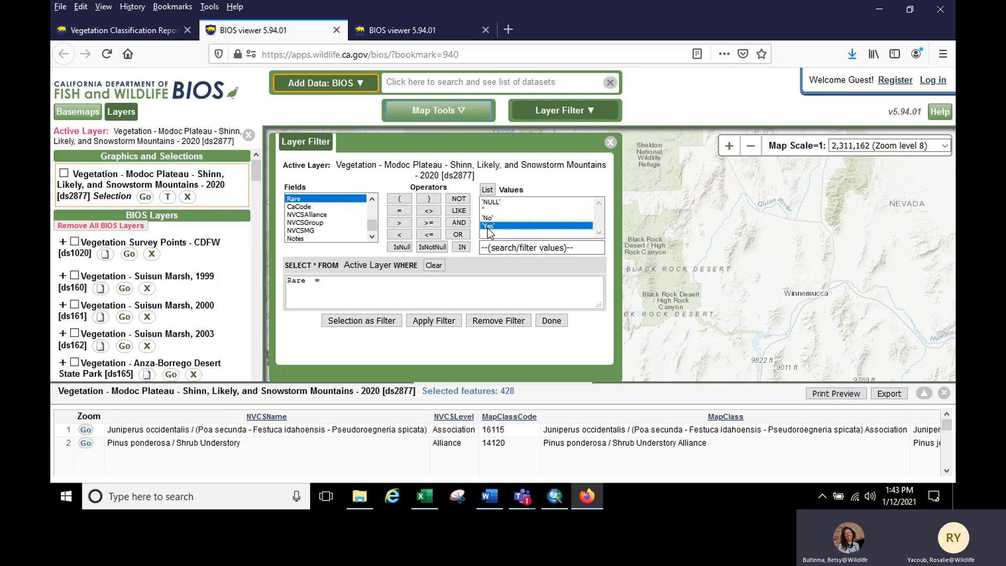
double_click(487, 227)
- Extend the filter expression with OR, an opening parenthesis and the condition NVCSLevel = 'Group'
click(456, 236)
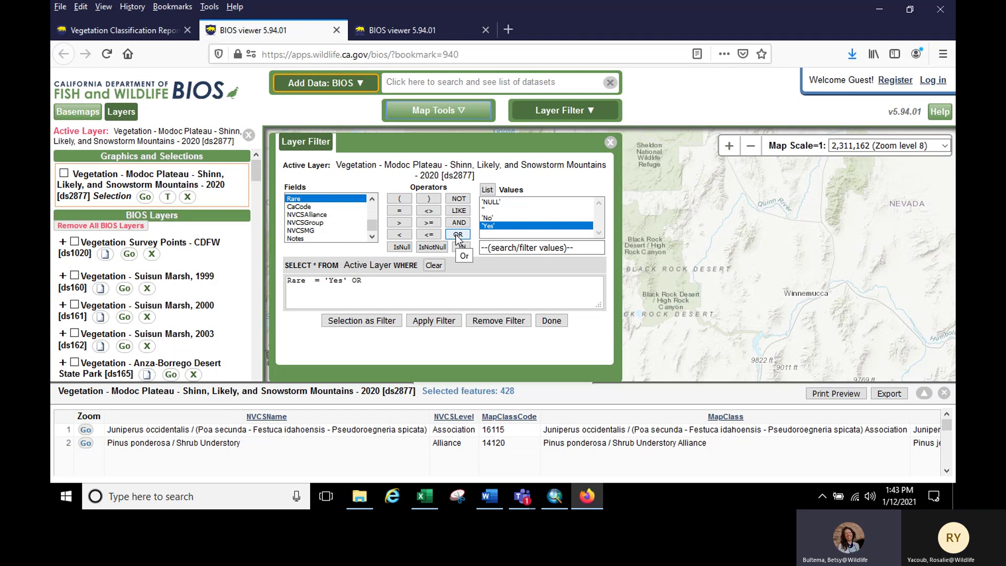
click(400, 199)
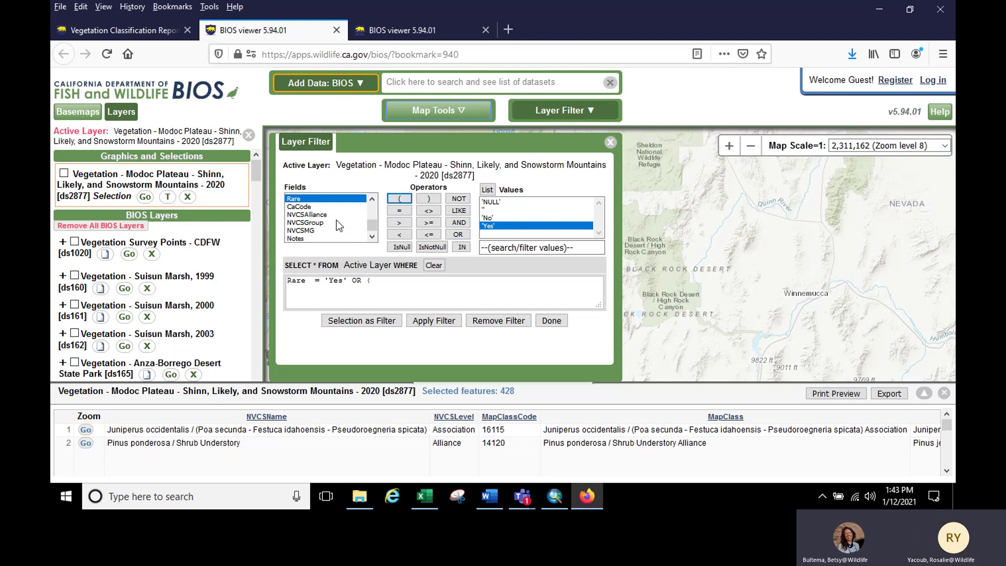
scroll(372, 226, down, 5)
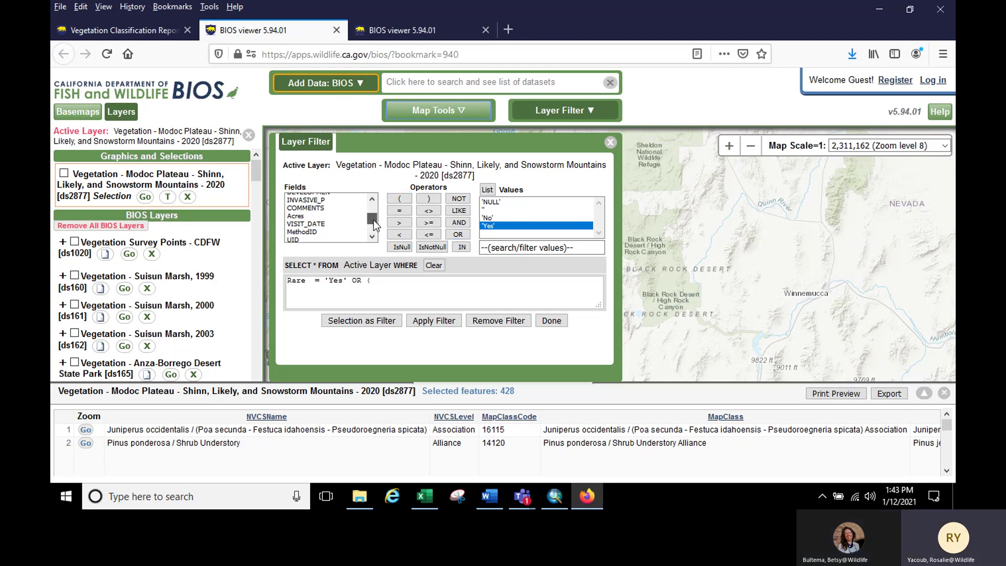
drag(374, 218, 374, 209)
double_click(325, 214)
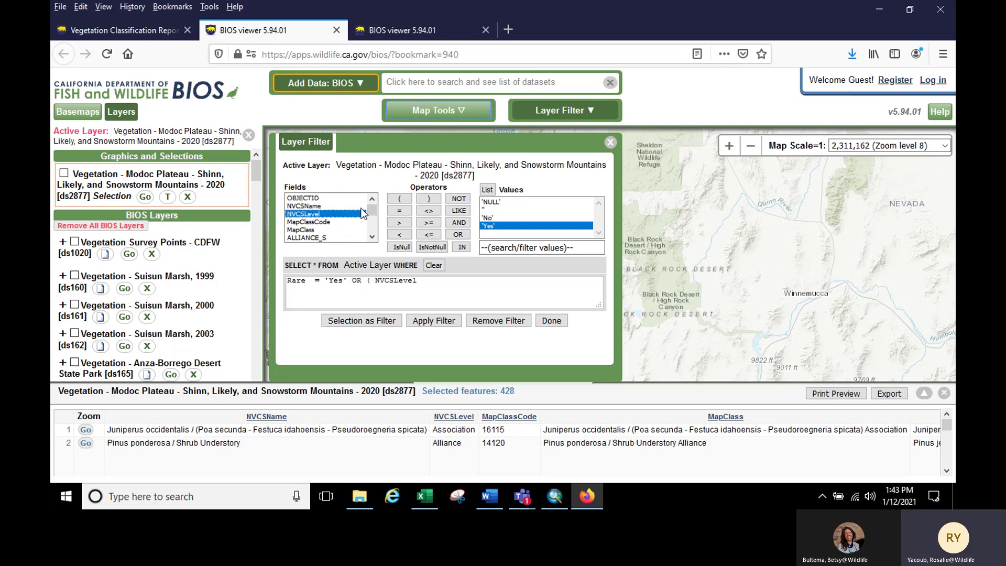
click(399, 211)
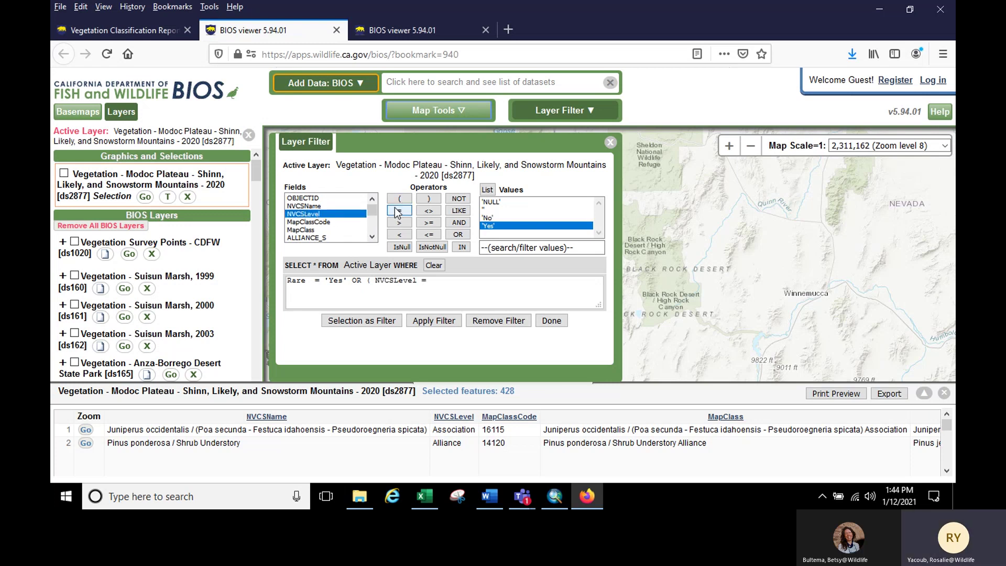
click(487, 189)
double_click(493, 226)
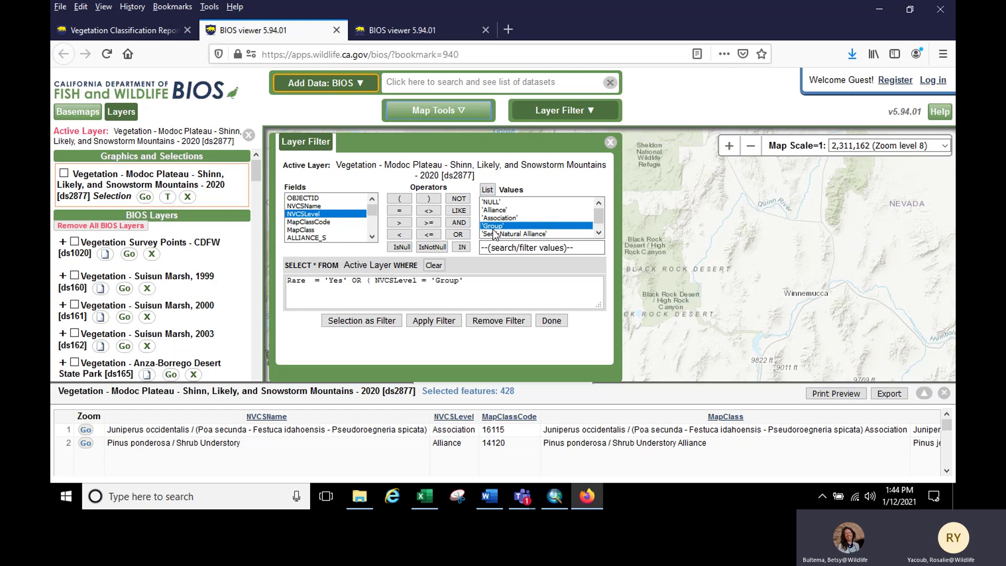
- Extend the filter expression with OR NVCSLevel = 'Alliance', close the parenthesis and apply the filter to the Modoc Plateau 2020 layer
click(458, 235)
double_click(316, 213)
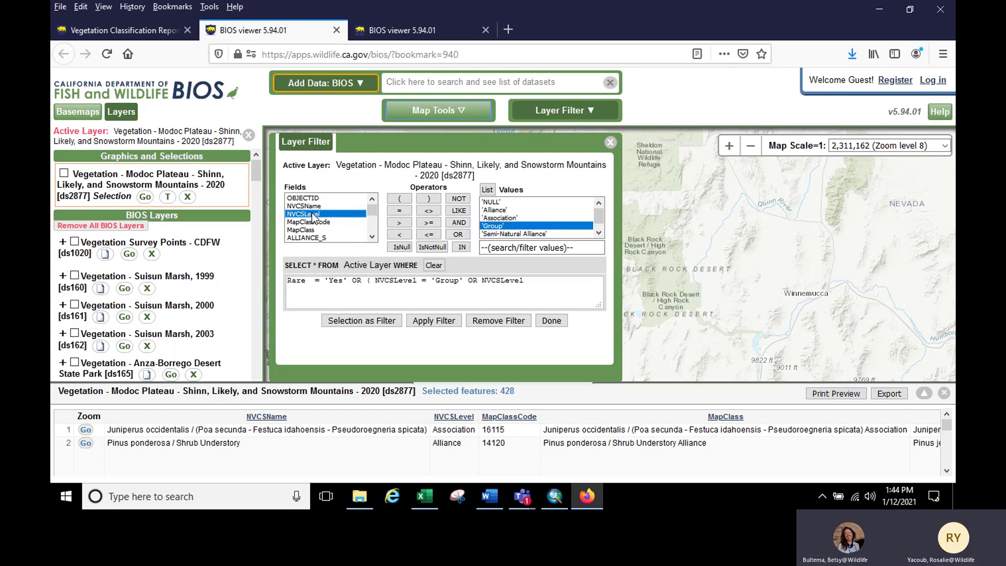
click(399, 210)
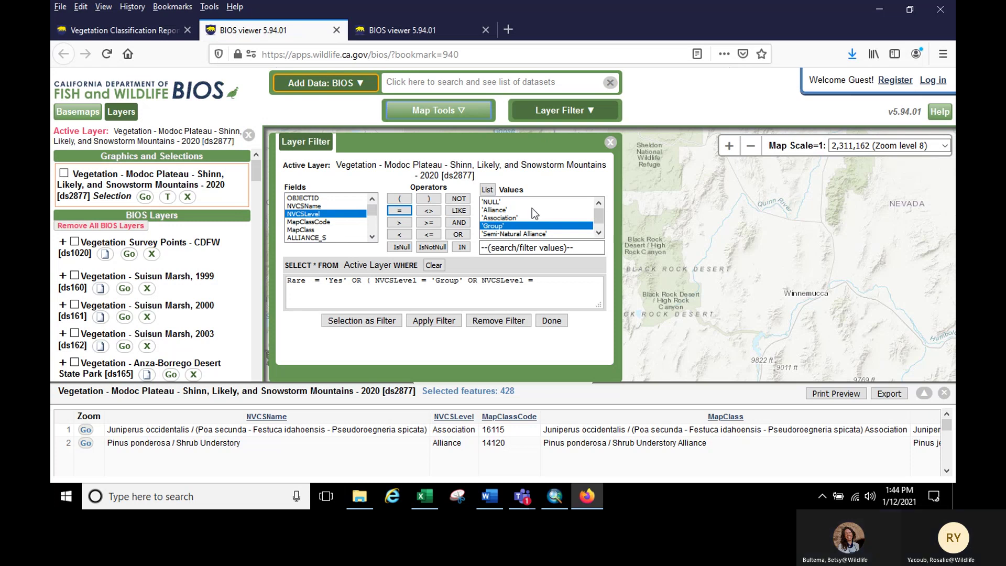
double_click(504, 210)
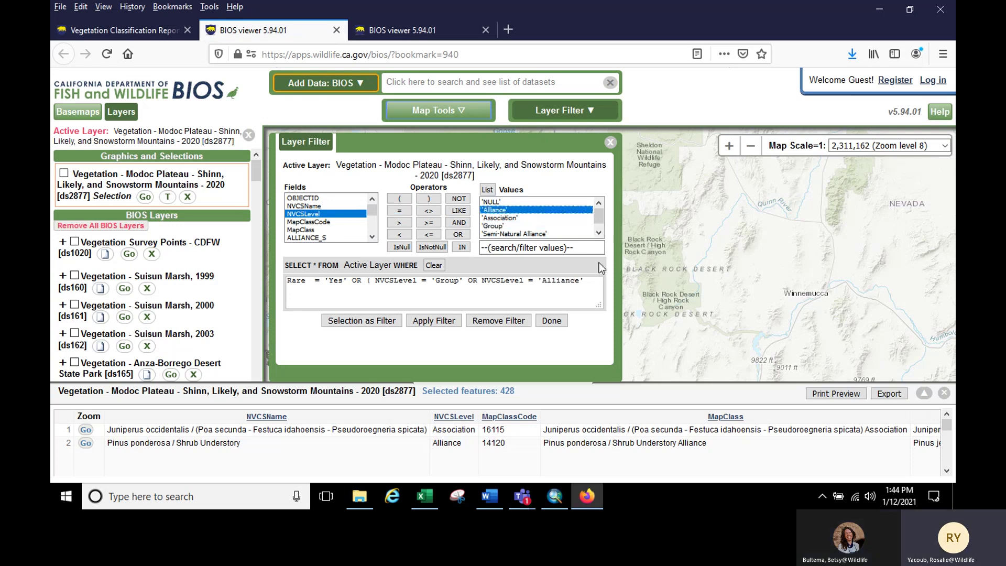
click(429, 199)
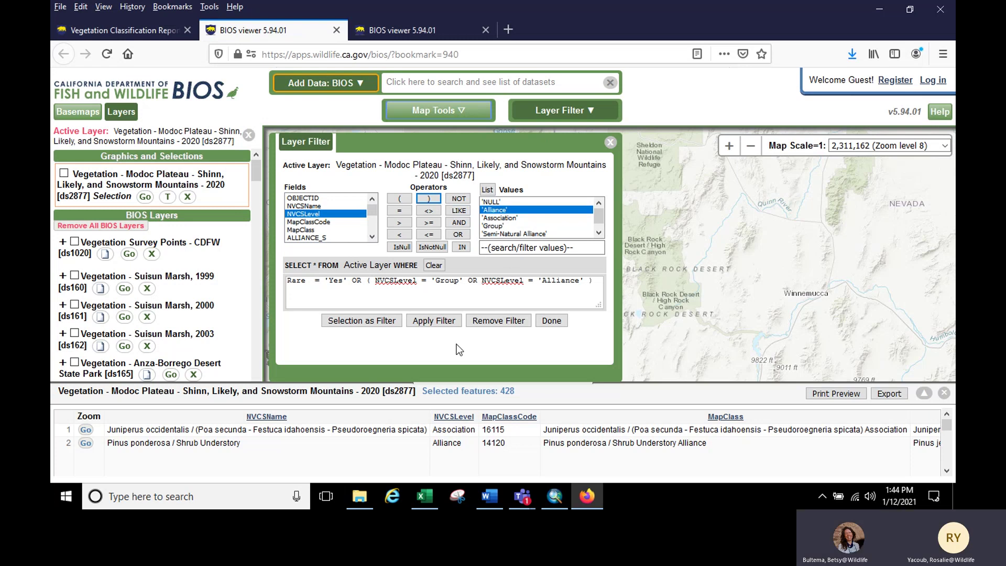
click(432, 324)
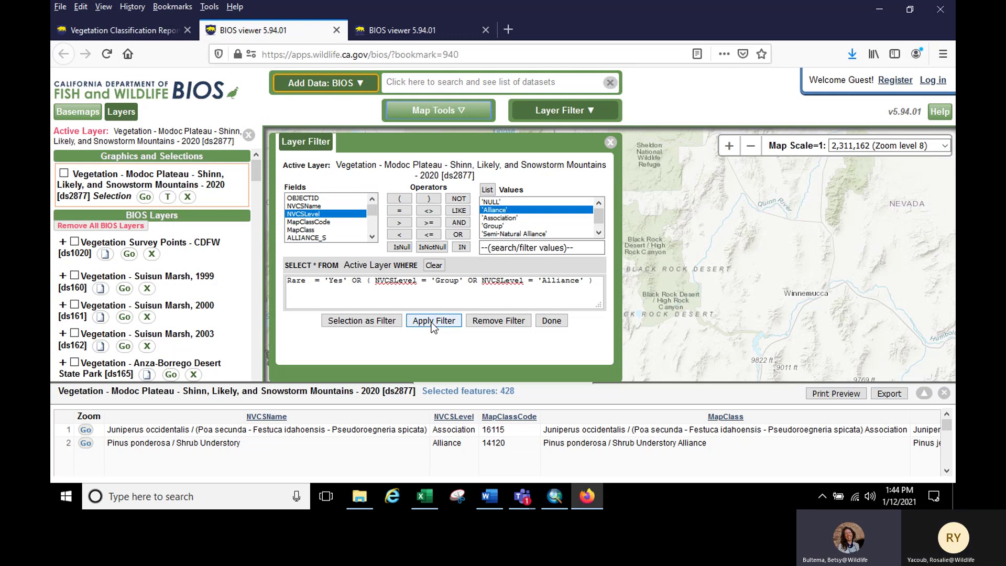
- Close the Layer Filter and examine the Modoc Plateau area on the map at zoom level 10
click(492, 143)
key(ctrl+a)
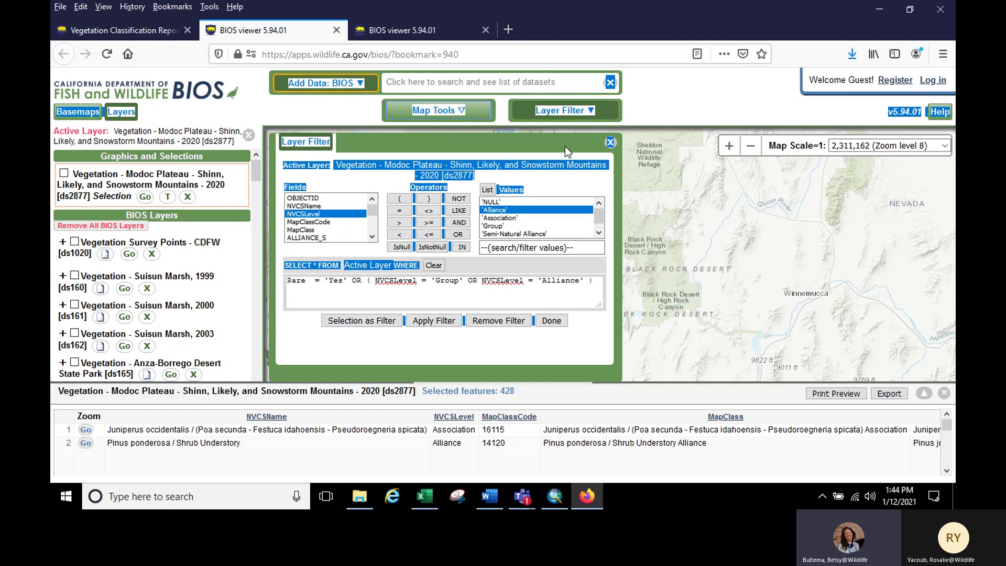
click(511, 144)
click(611, 143)
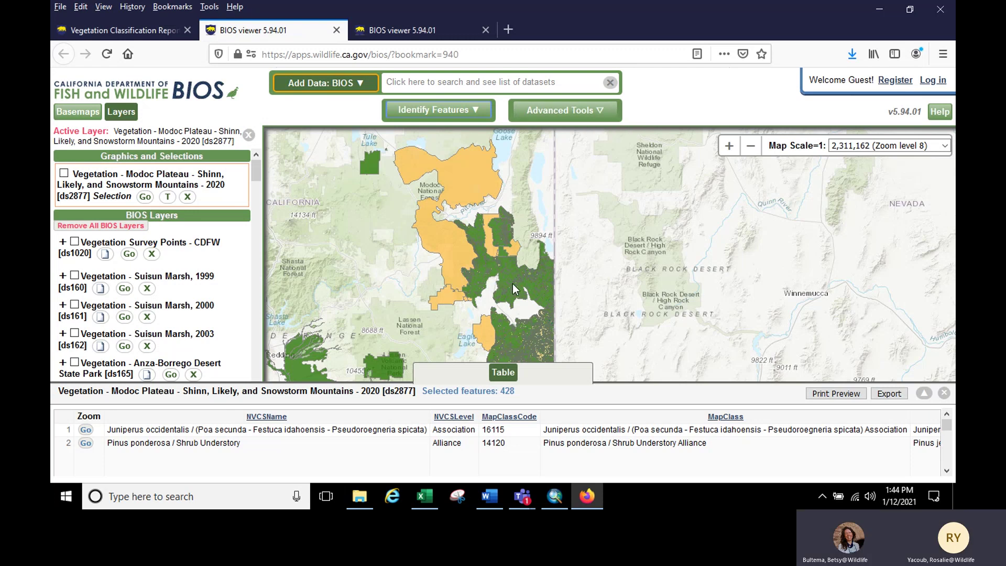
scroll(512, 284, up, 2)
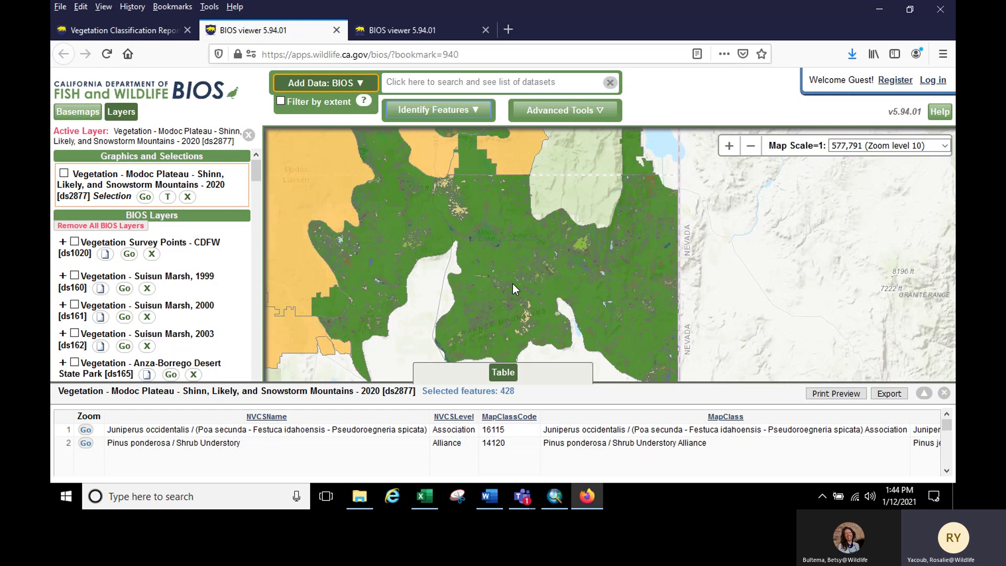
- Reopen the Layer Filter and reapply the existing Rare and NVCSLevel expression to the Modoc Plateau 2020 layer
click(547, 107)
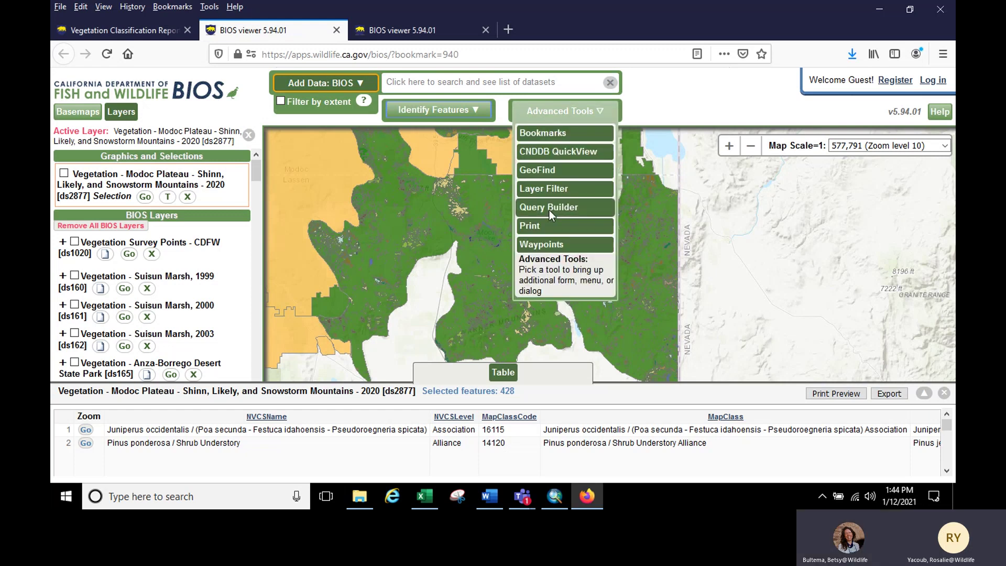
click(549, 194)
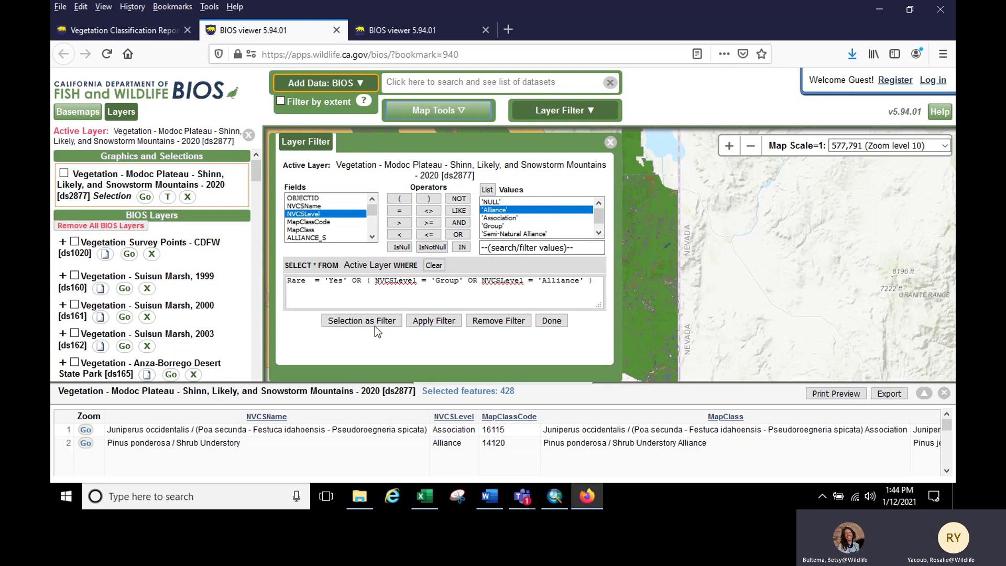
click(426, 321)
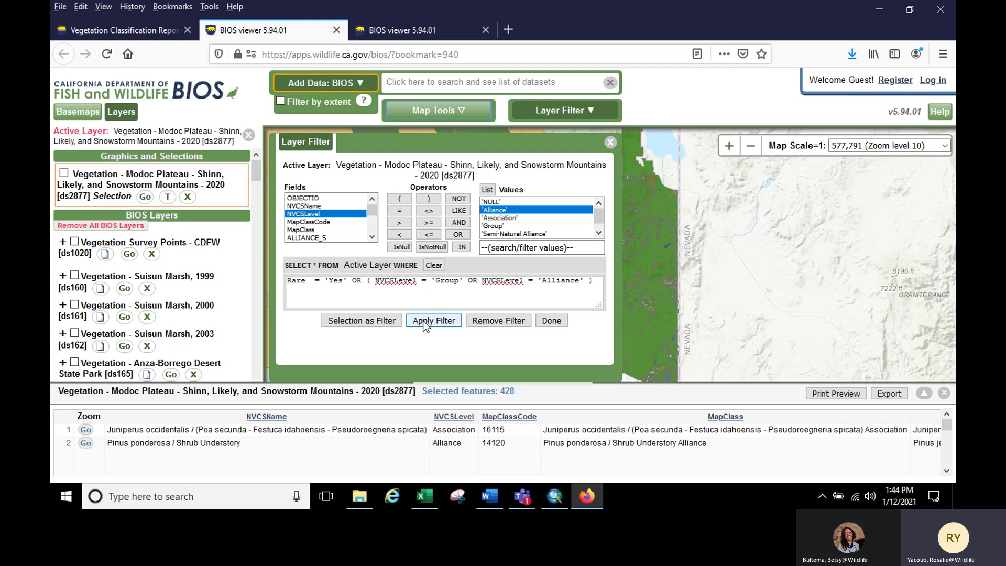
click(423, 321)
- Turn off the display of the Vegetation (MCV / NVCS) Mapping Projects - California layer and close the Layer Filter
scroll(256, 206, down, 3)
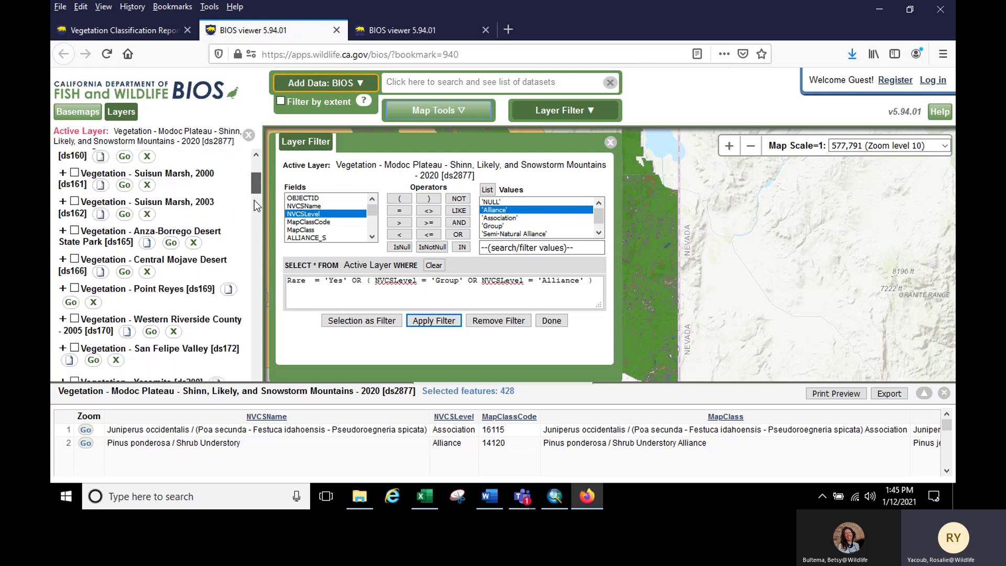
scroll(257, 205, down, 5)
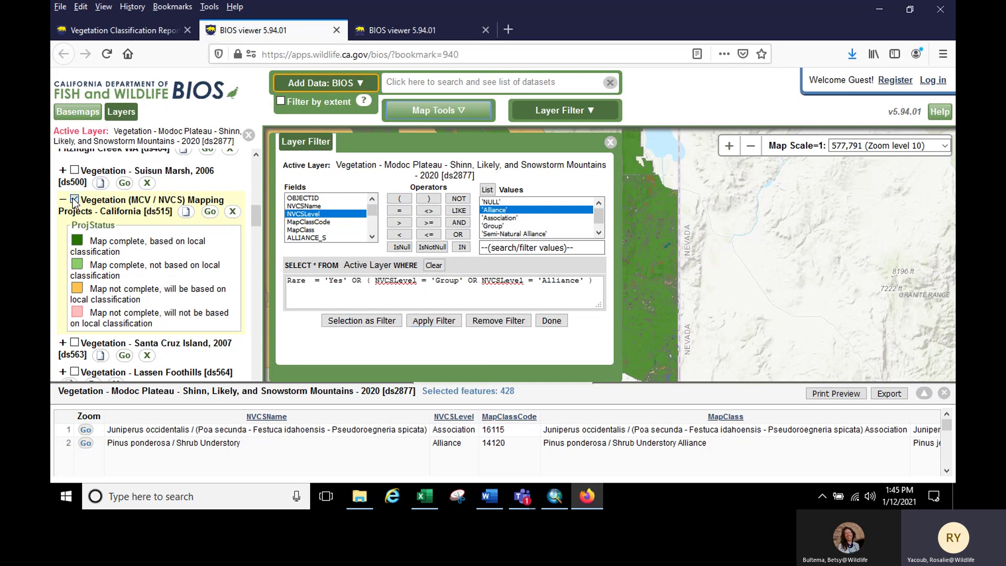
click(609, 143)
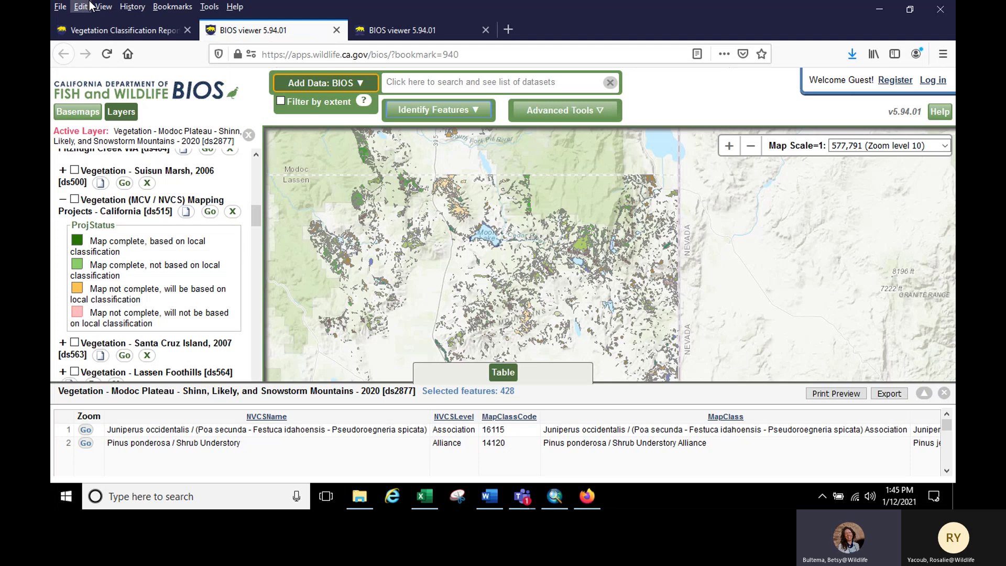
- Search GeoFind by Geographic Name for Moon Lake
click(522, 112)
click(543, 168)
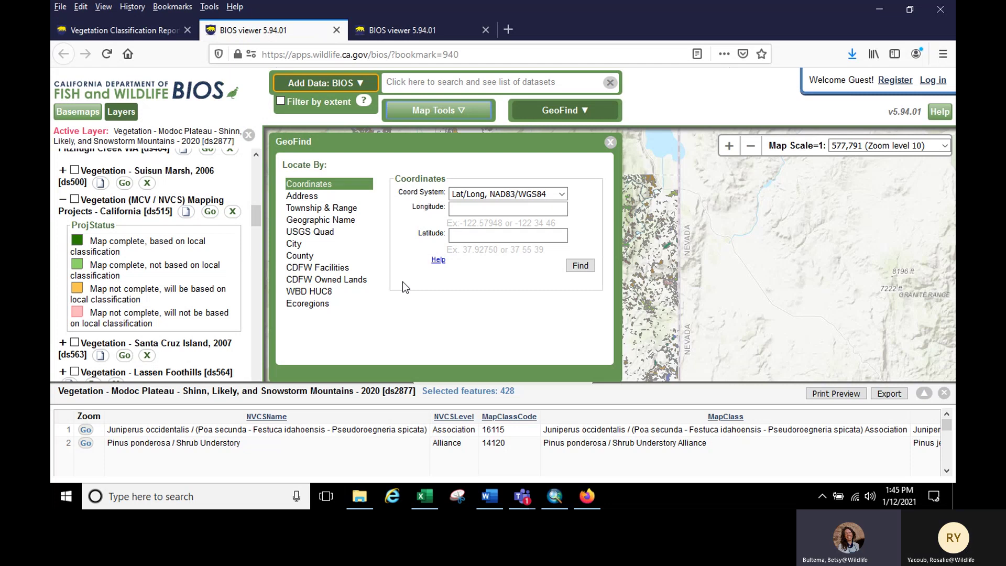
click(320, 220)
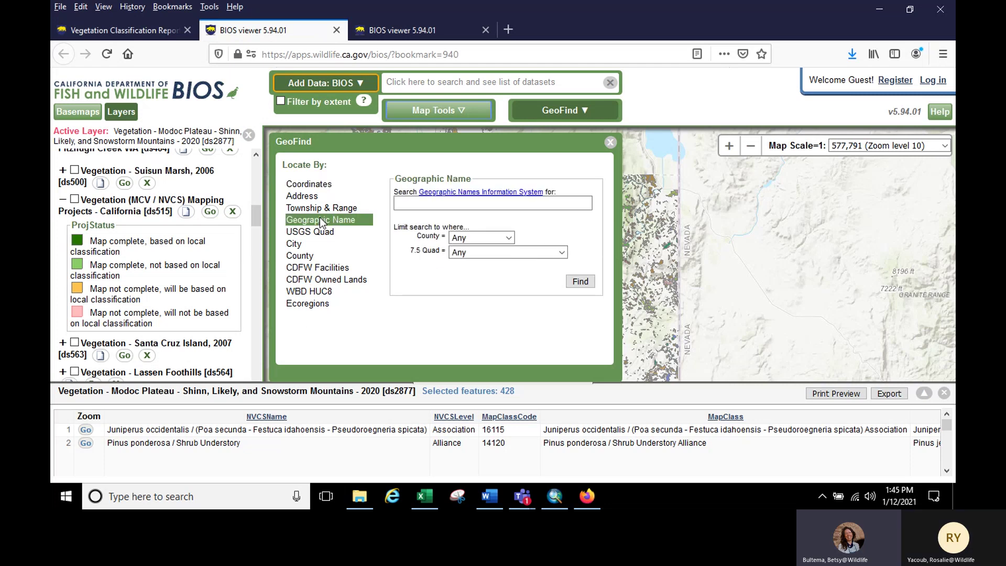
click(405, 202)
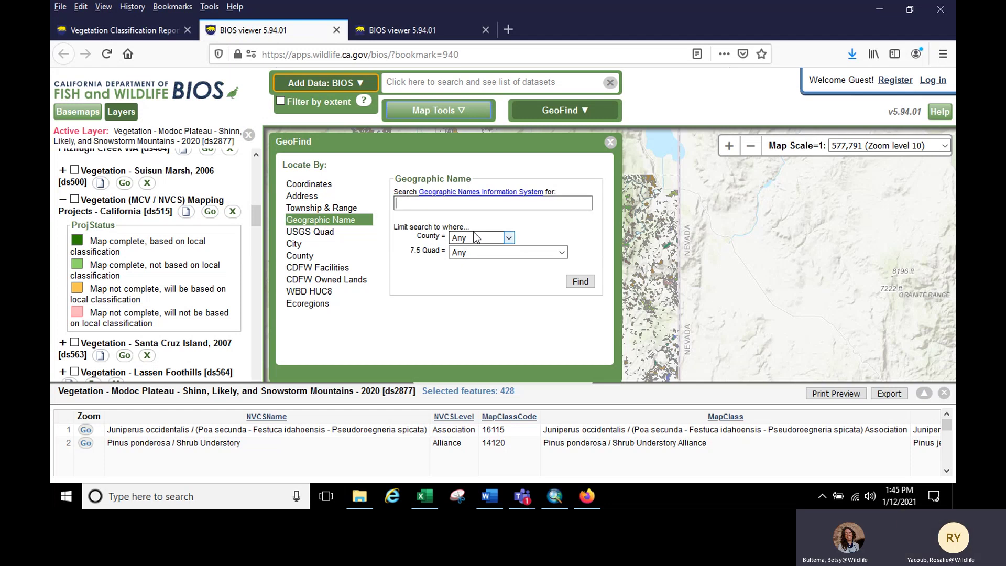
text(Moon )
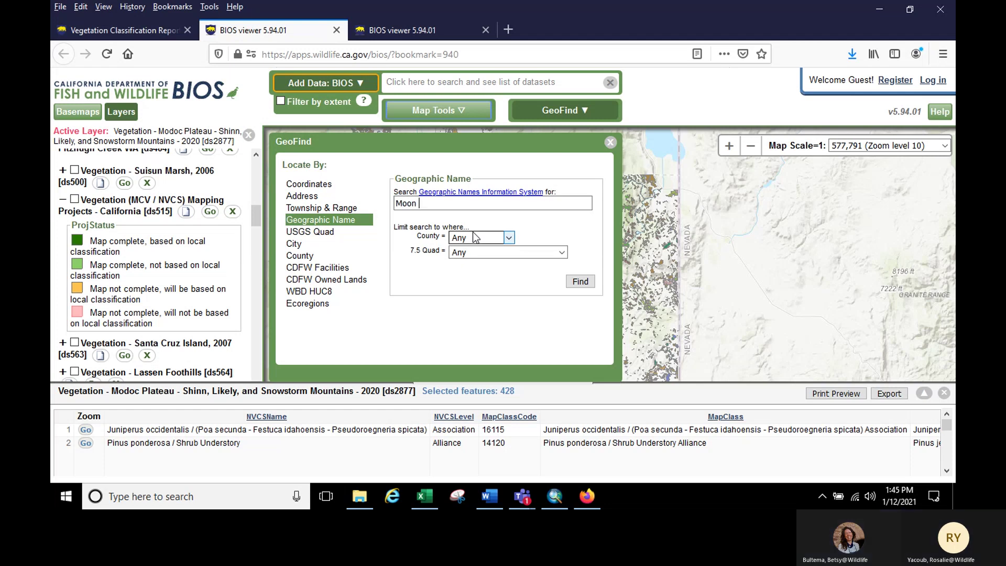
text(Lake)
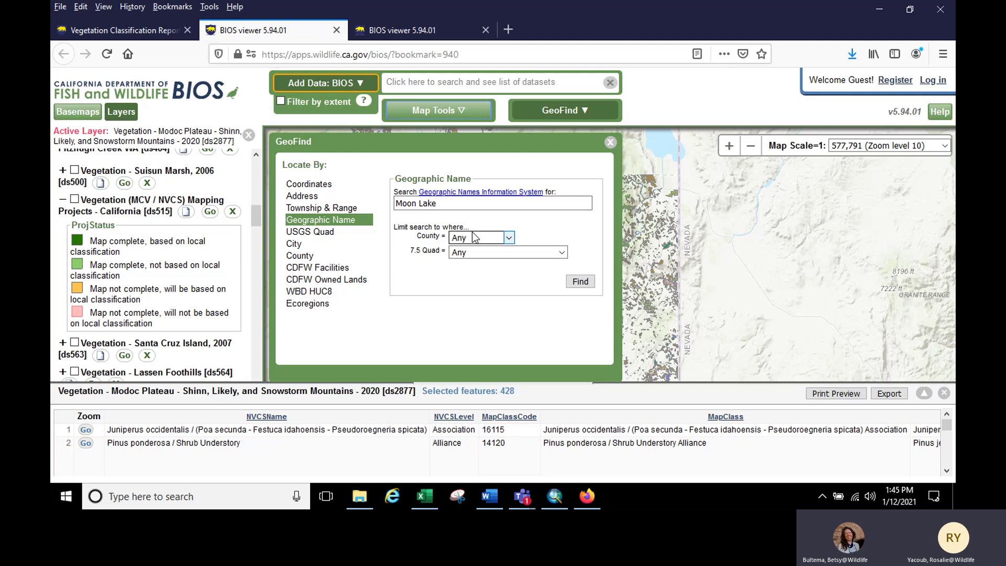
click(580, 283)
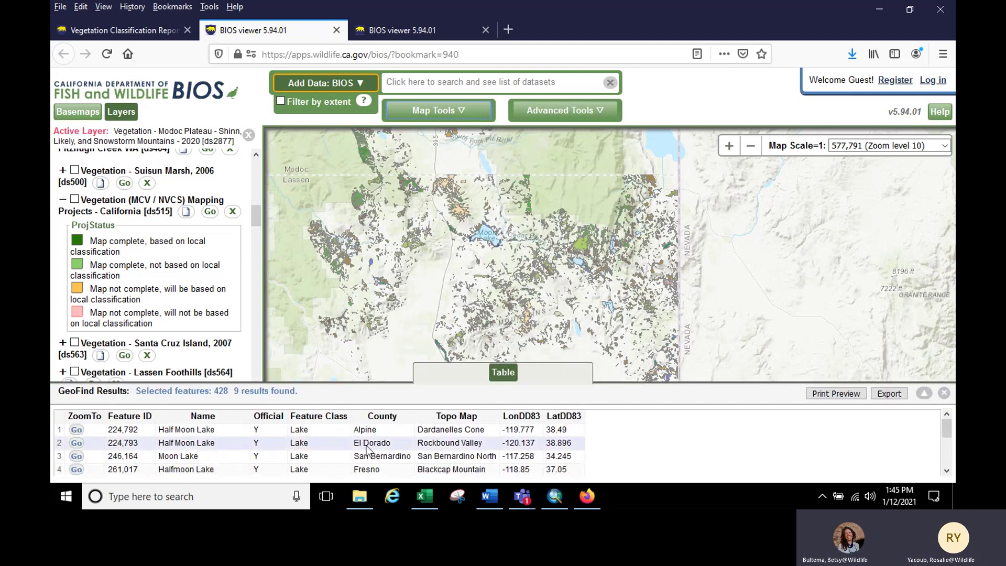
- Zoom to the Moon Lake reservoir in Lassen County from the GeoFind results and frame its surroundings at zoom level 12
scroll(367, 450, down, 2)
scroll(367, 450, down, 1)
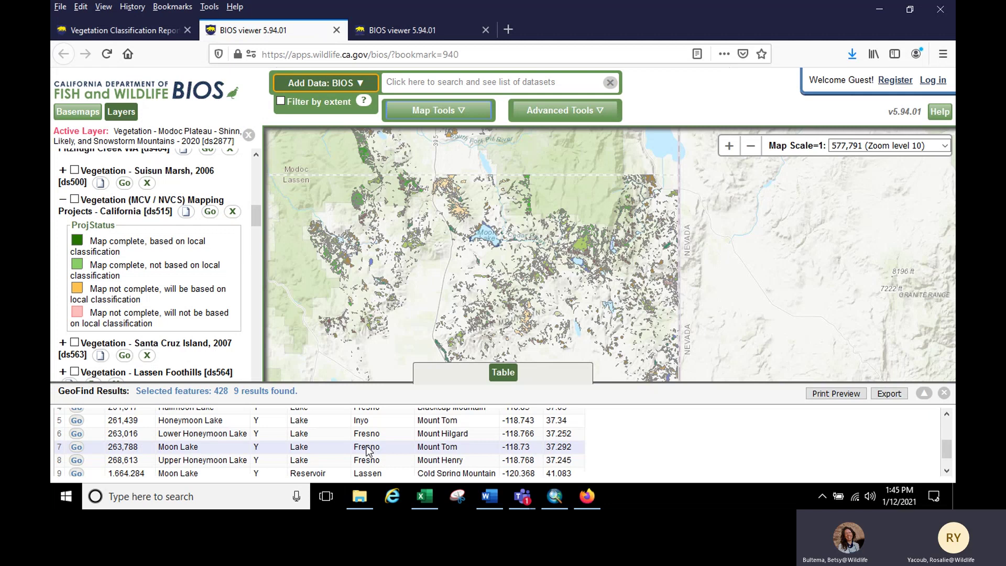
scroll(369, 451, down, 1)
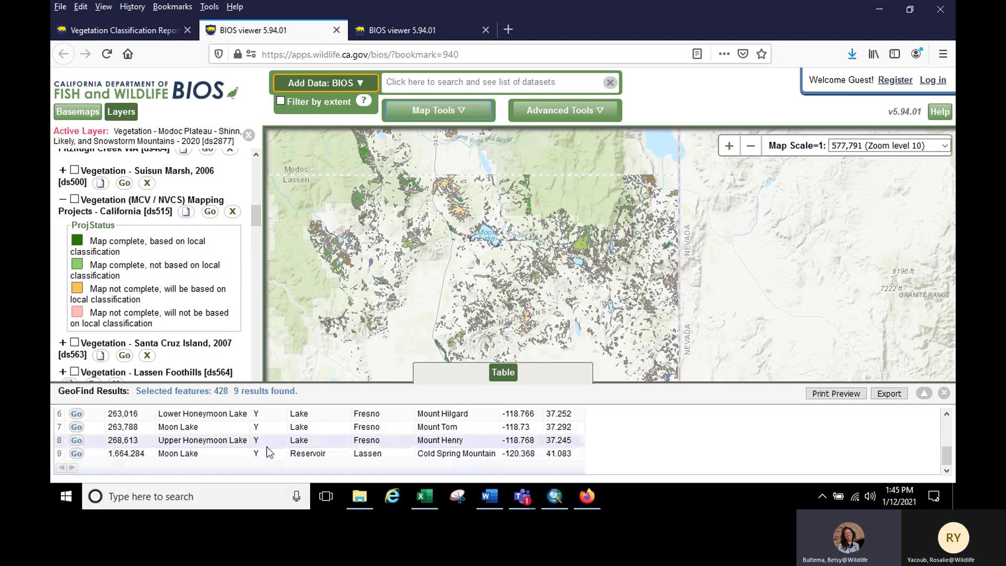
click(75, 454)
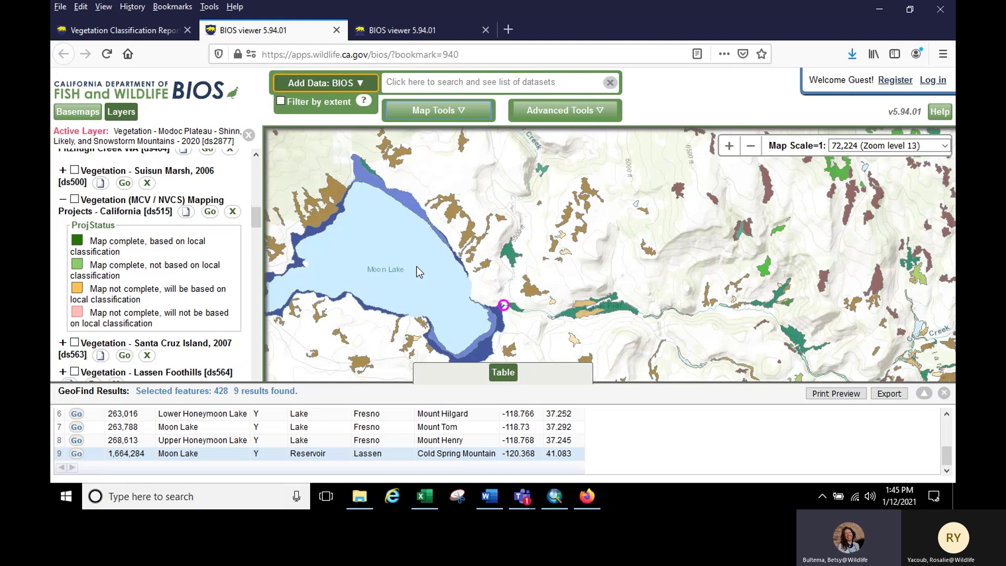
drag(384, 268, 506, 257)
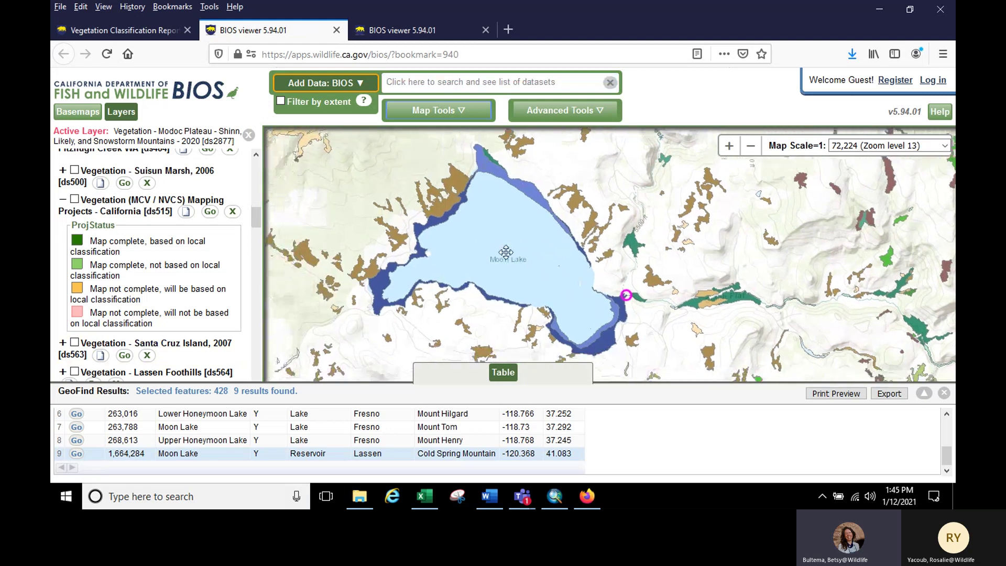
scroll(507, 256, down, 1)
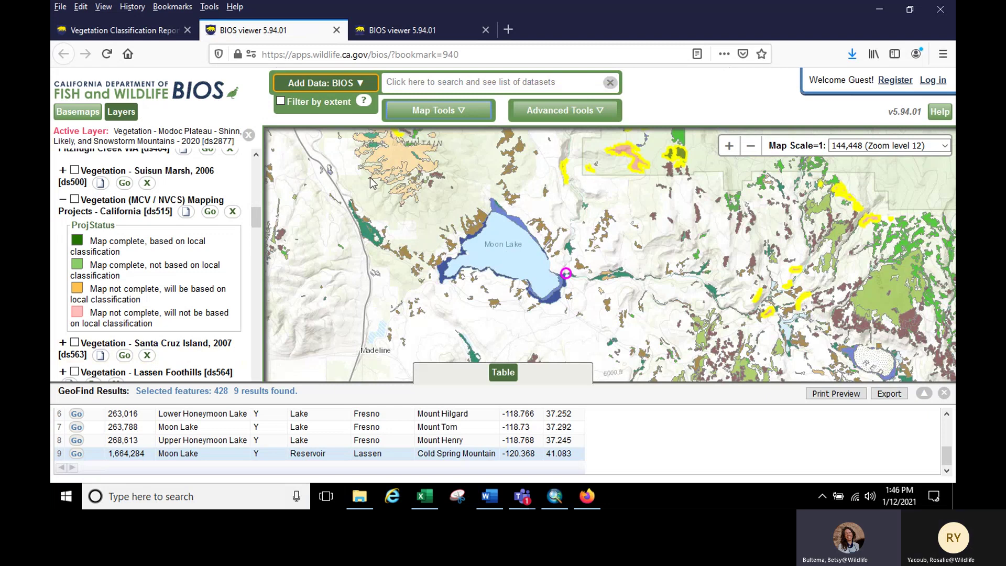
- Start the Select map tool on the Modoc Plateau 2020 layer and acknowledge the Layer Filter warning
drag(256, 216, 275, 199)
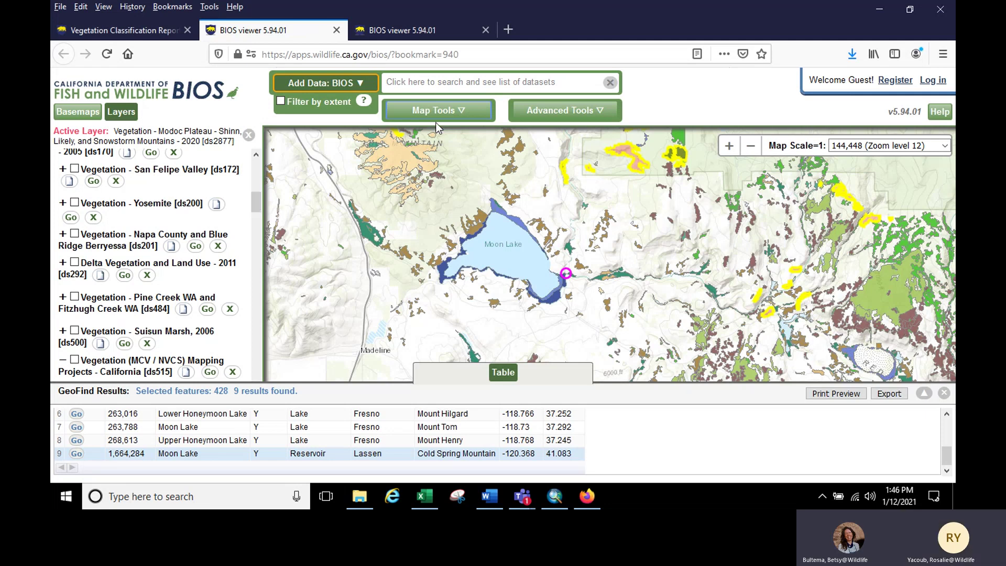
click(527, 110)
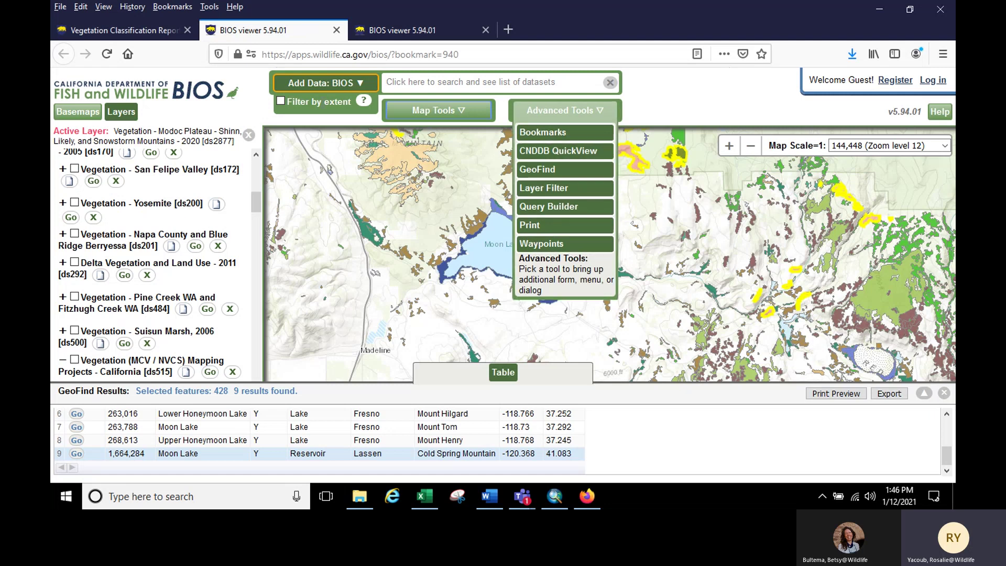
click(409, 111)
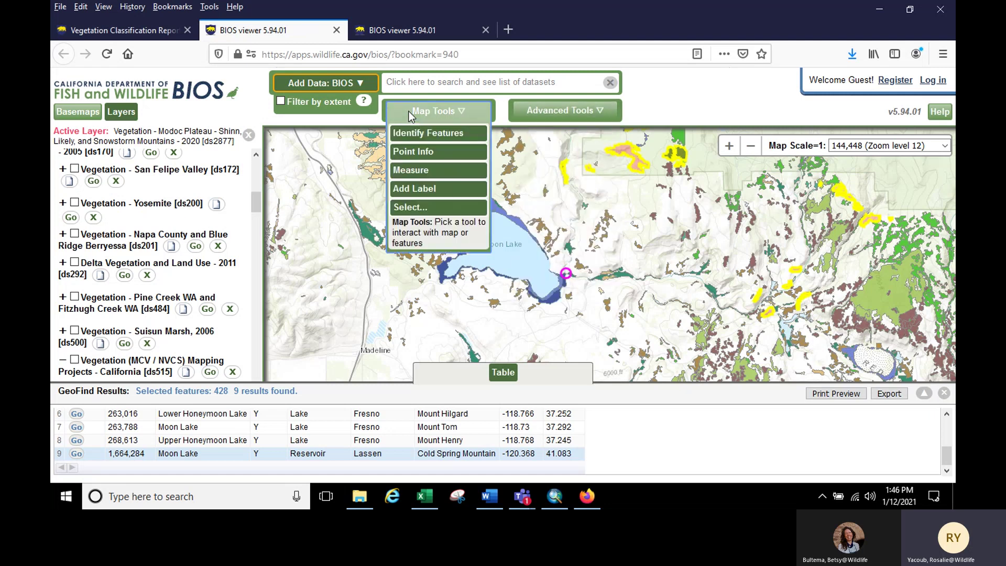
click(409, 206)
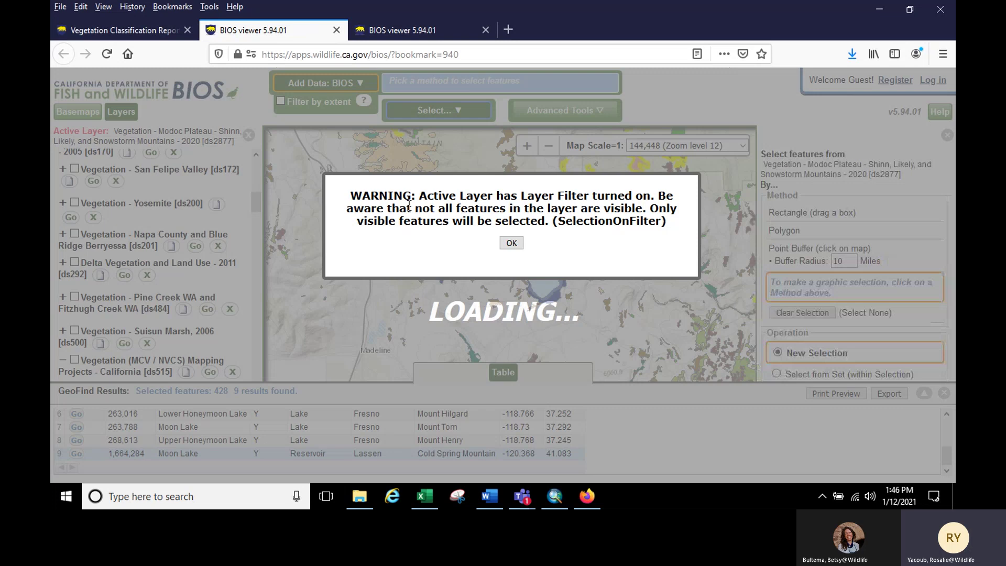
click(506, 242)
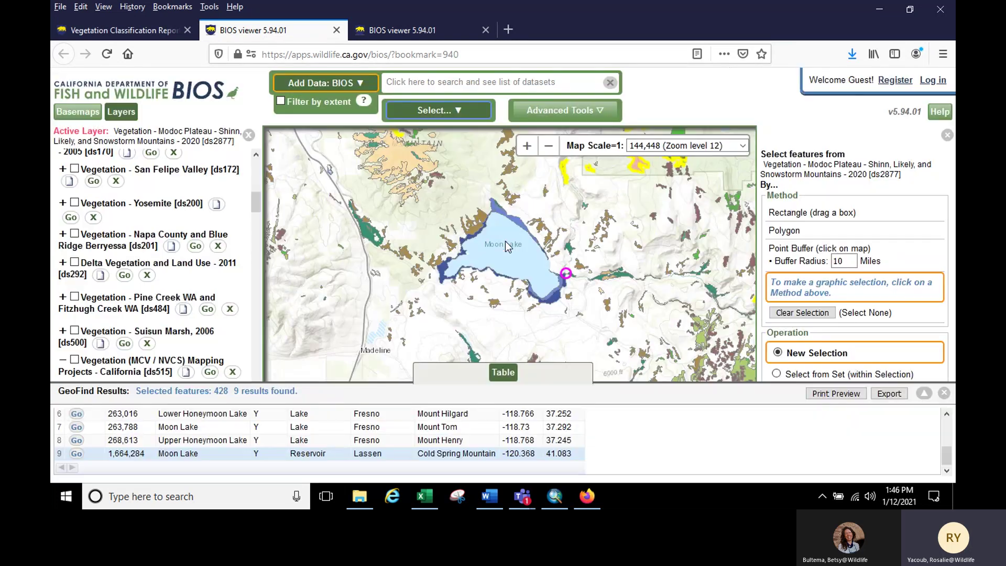
- Select the filtered Modoc Plateau features with a polygon drawn around Moon Lake and the vegetation patches to its northwest
click(812, 234)
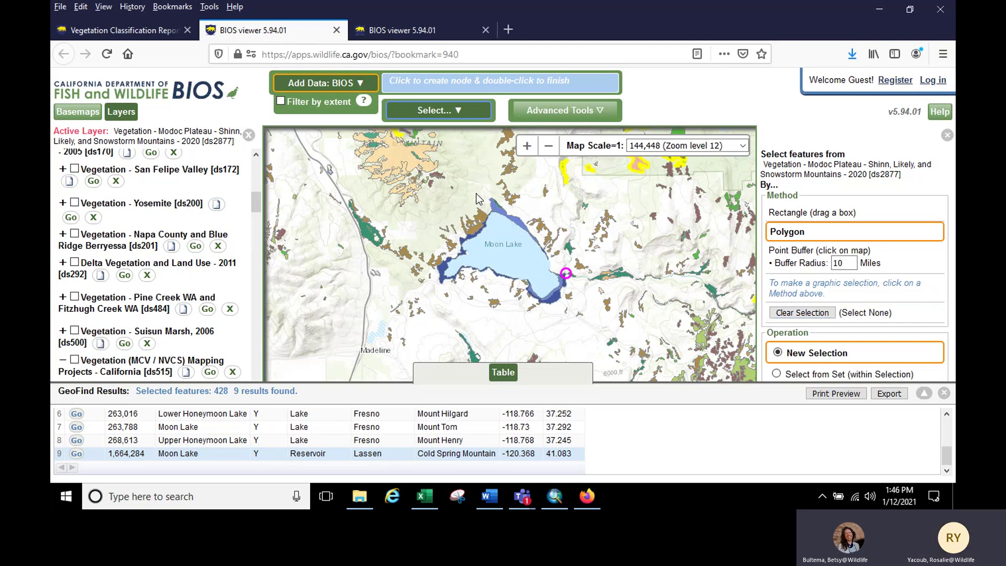
click(355, 194)
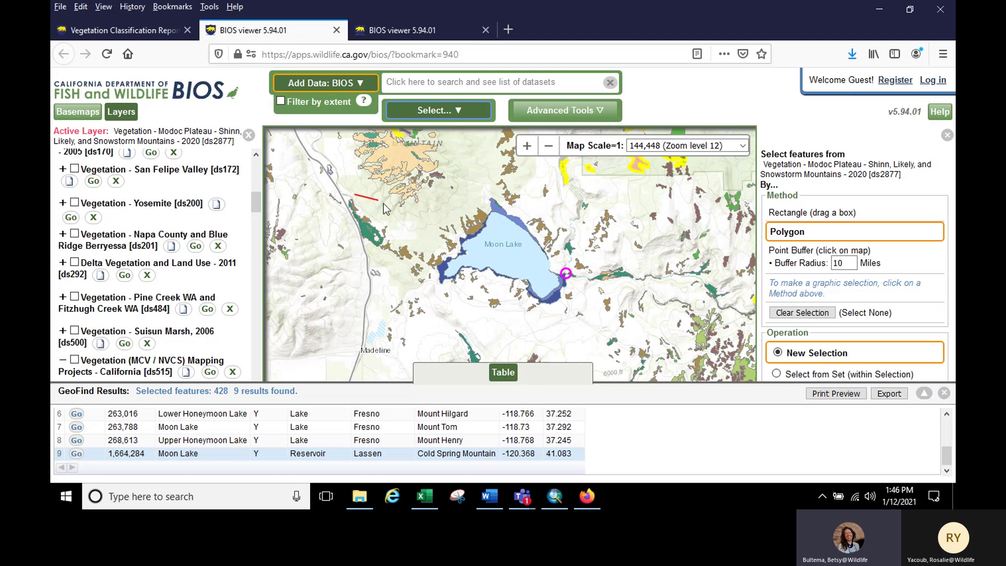
click(393, 217)
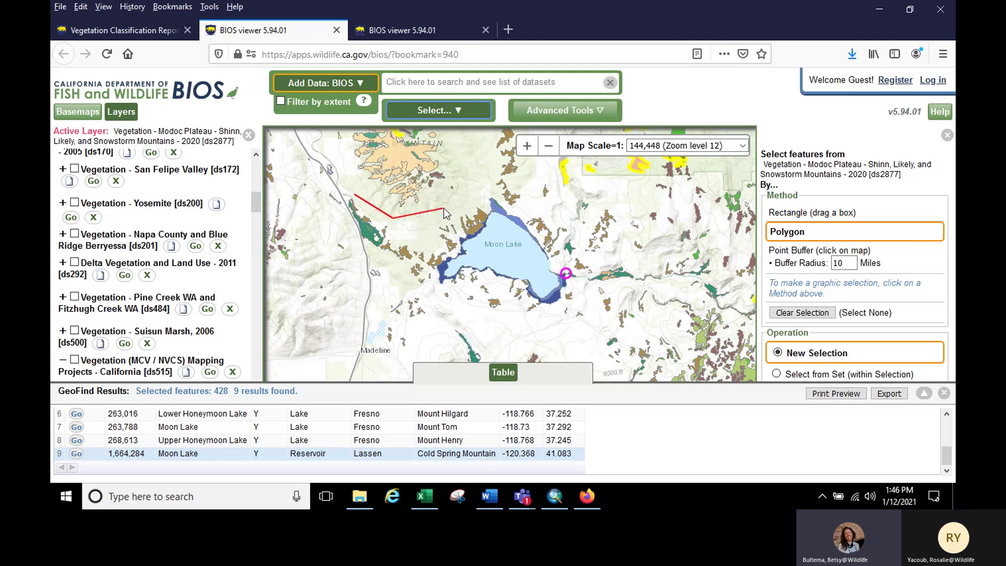
click(479, 189)
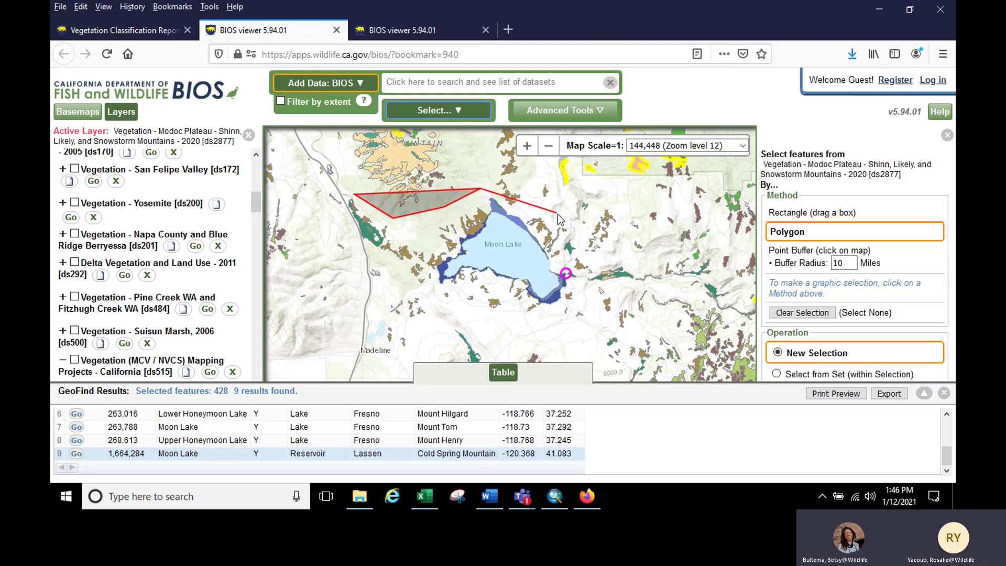
click(582, 278)
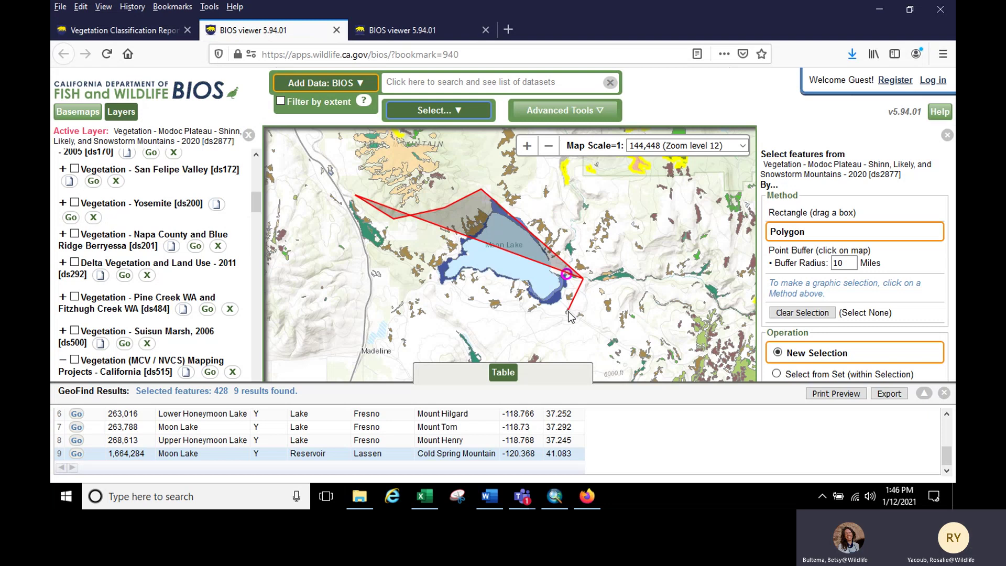
click(568, 313)
click(535, 335)
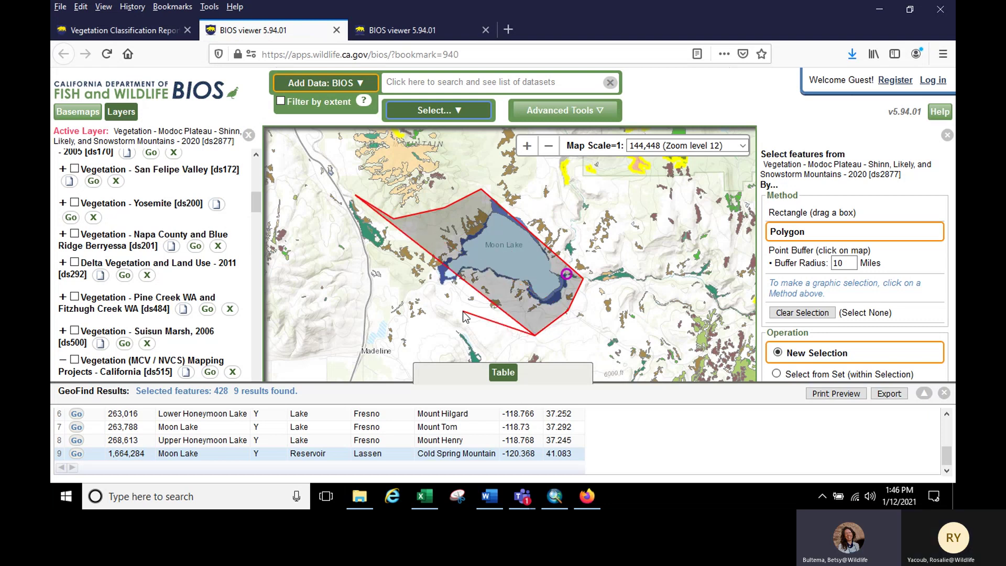
click(387, 280)
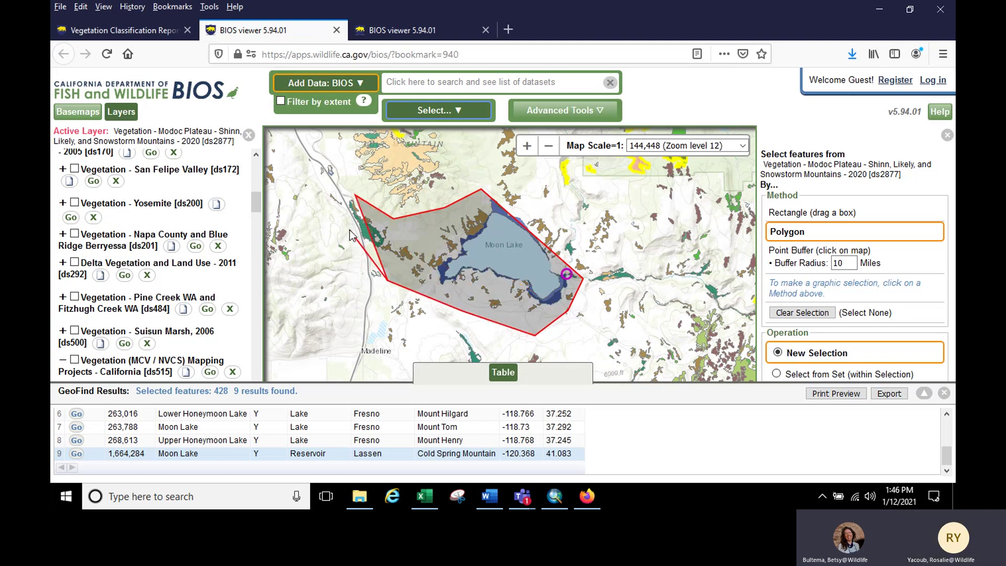
double_click(342, 198)
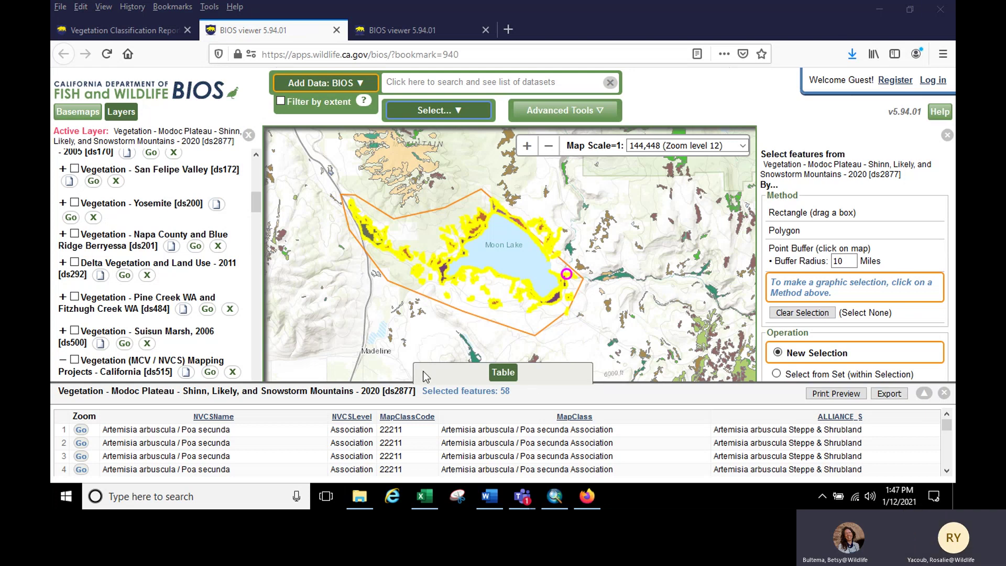
- Export the selected Modoc Plateau features as BIOSExport.csv and open the file in Excel
click(897, 396)
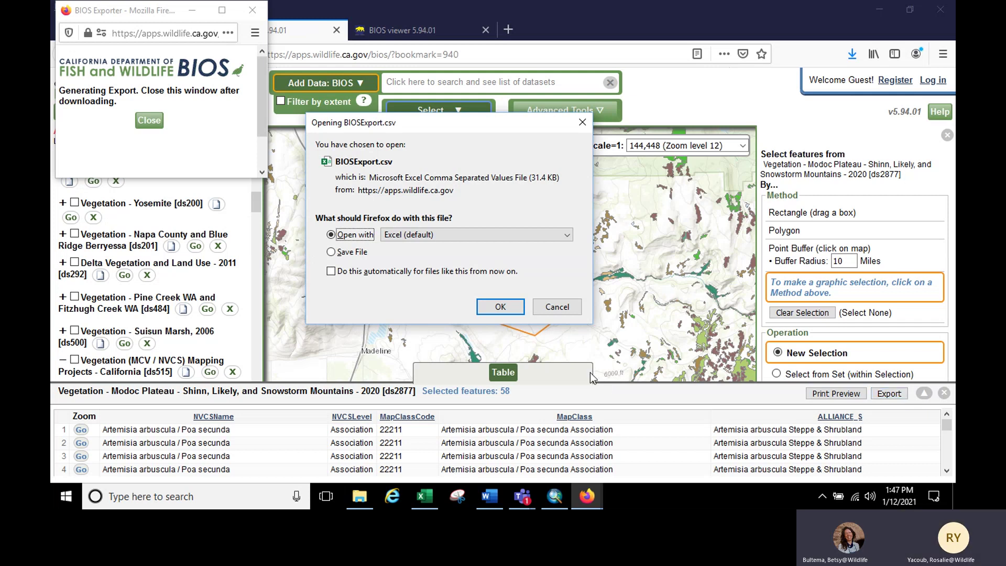
click(487, 309)
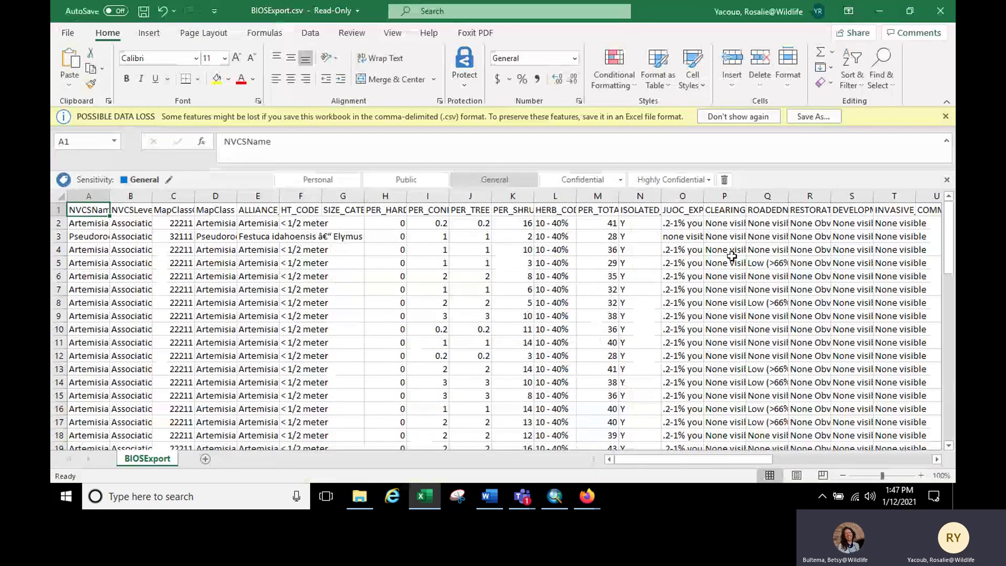
- Close both Excel workbooks and the BIOS Exporter window to return to the BIOS viewer
mouse_move(589, 496)
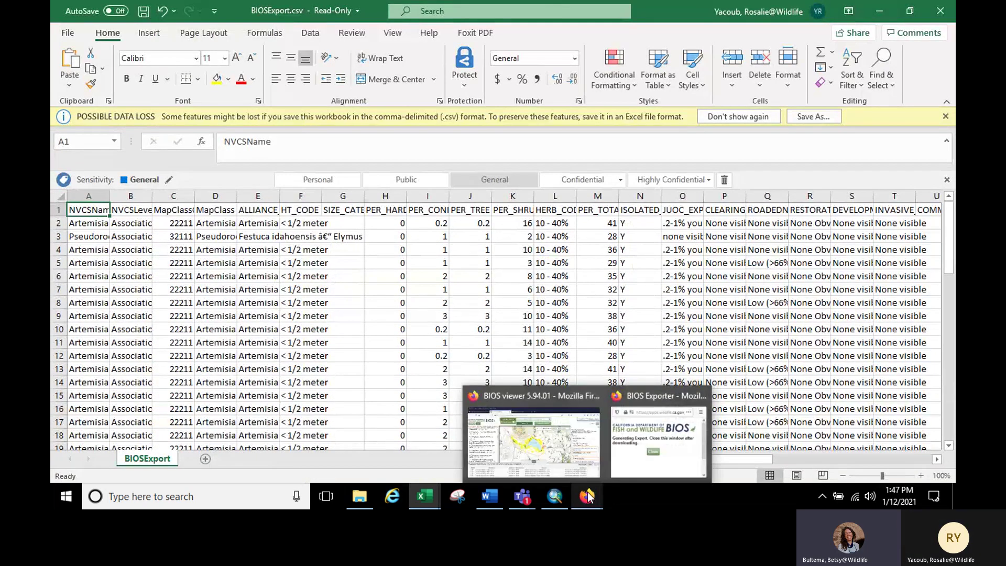
click(939, 11)
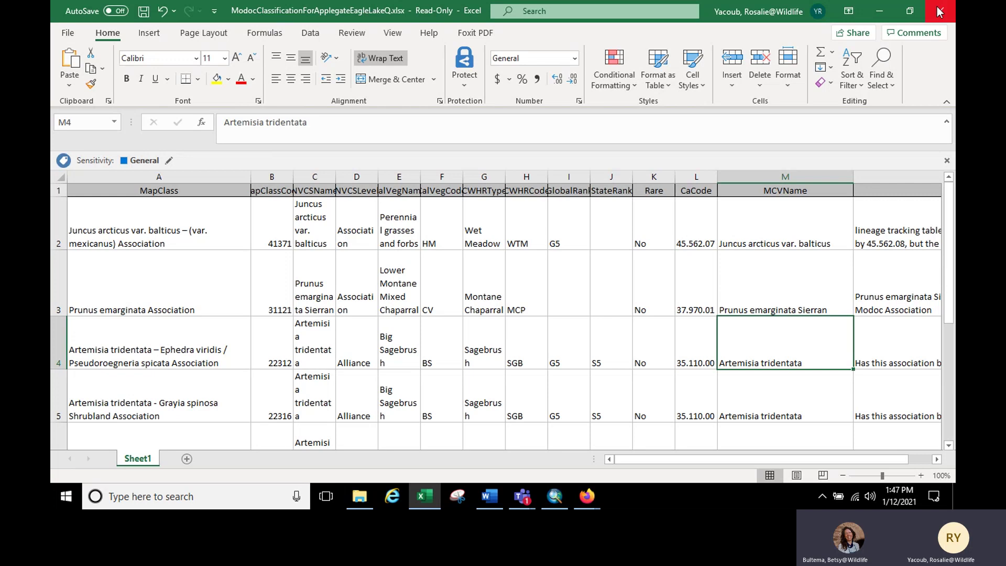
click(939, 11)
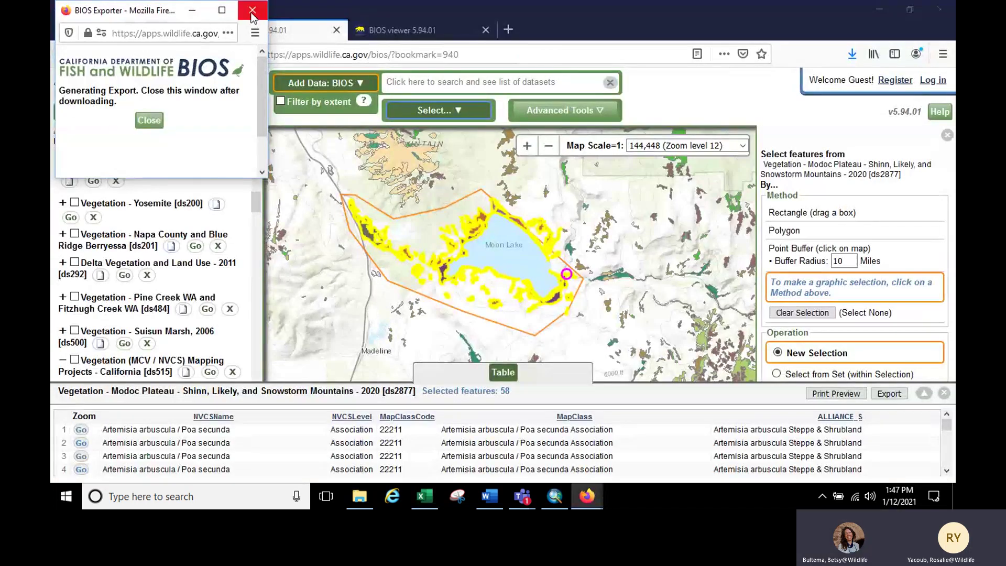
click(249, 12)
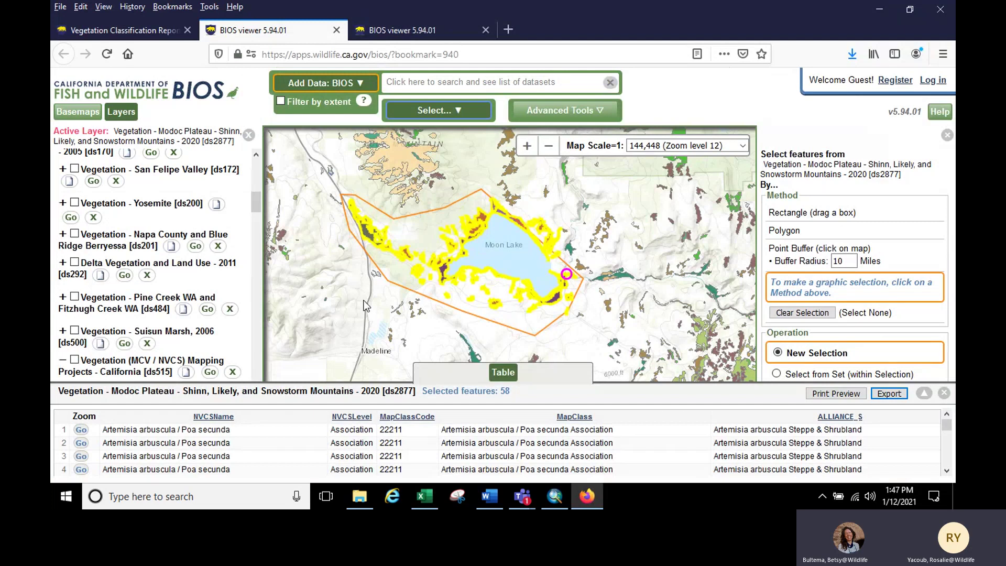
- Clear the Modoc Plateau polygon selection and remove the PointInfo/GeoFind Selection graphic from the map
drag(257, 202, 257, 169)
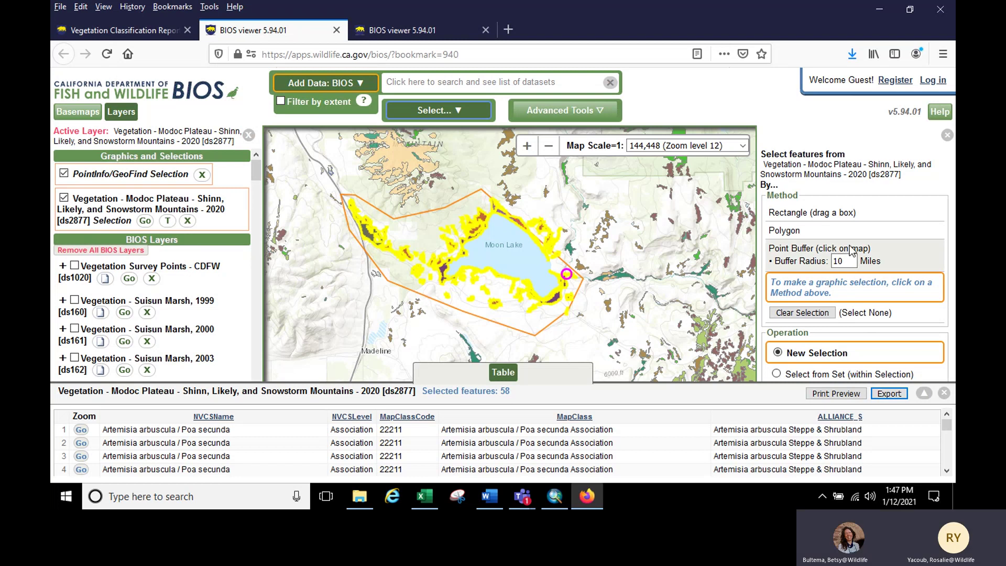
click(900, 256)
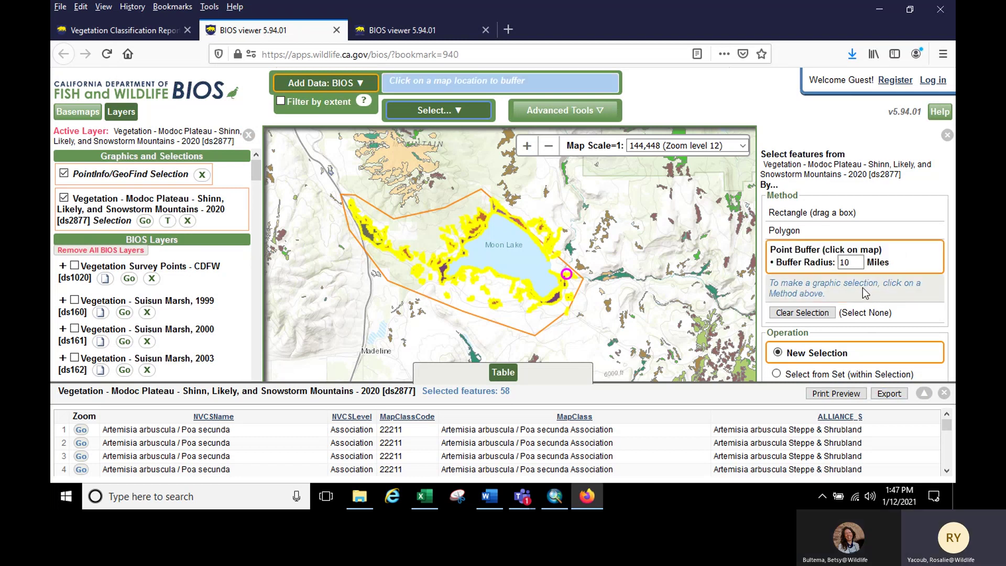
click(800, 314)
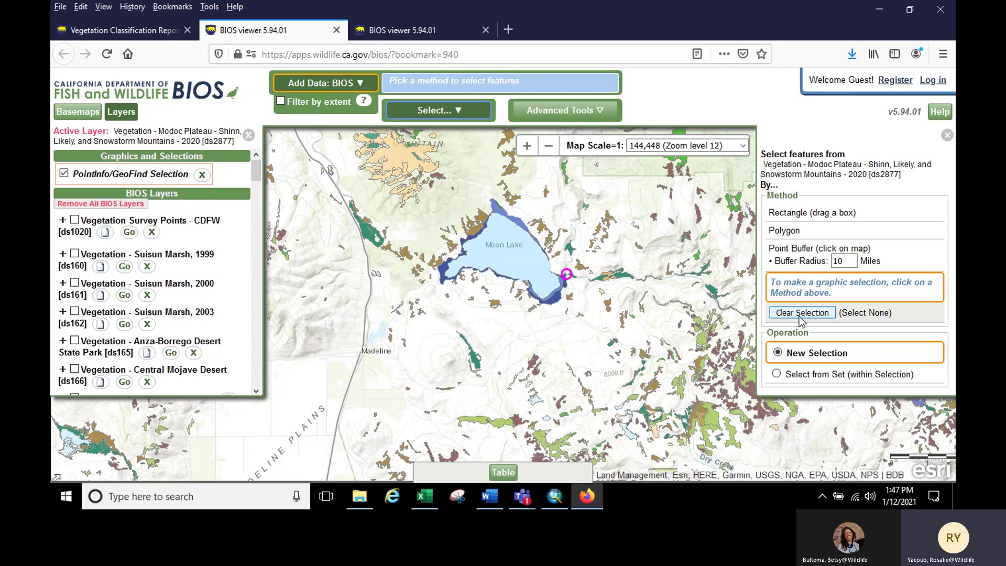
click(201, 175)
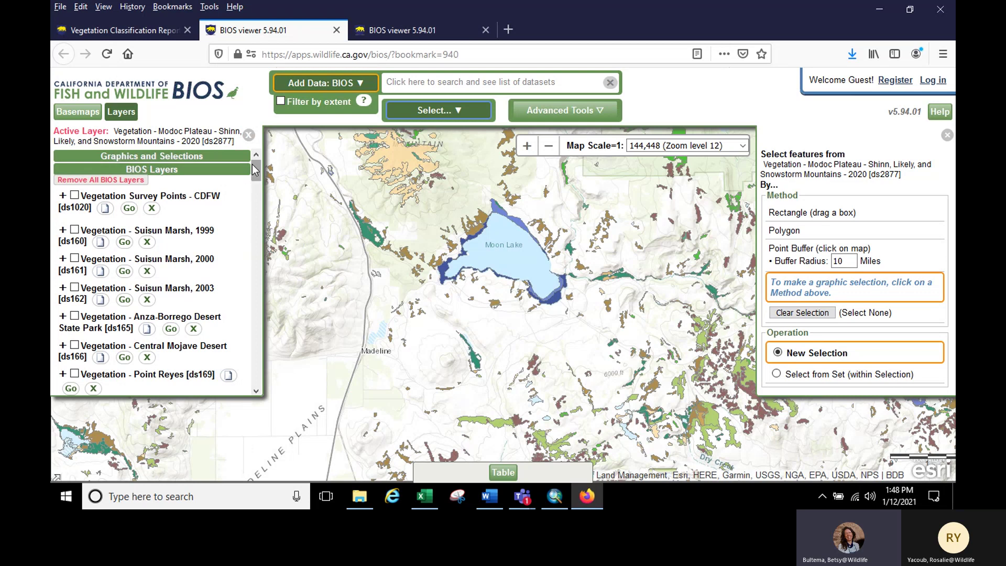
- Zoom the map to the full extent of the Modoc Plateau - Shinn, Likely, and Snowstorm Mountains - 2020 layer
drag(255, 171, 232, 363)
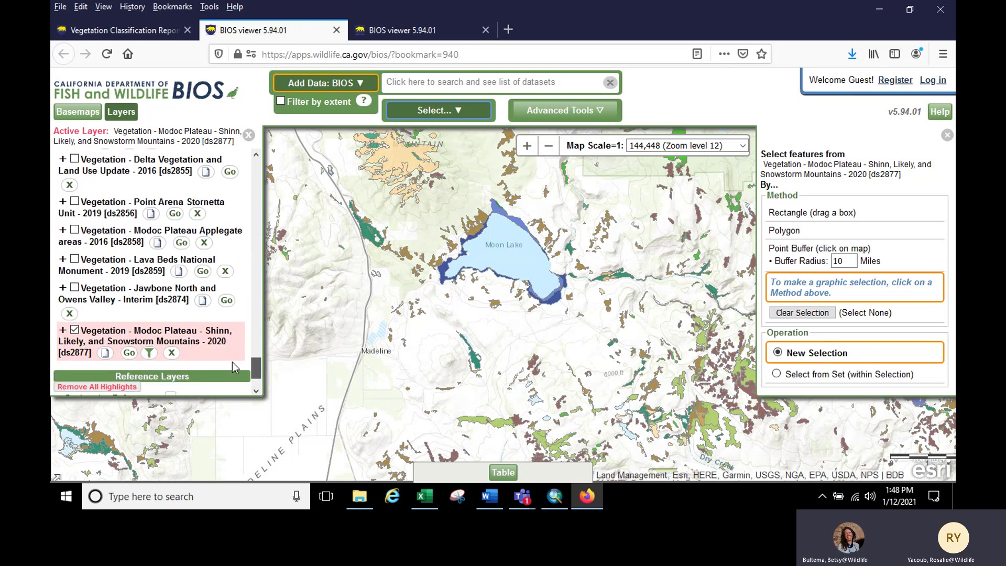
click(129, 351)
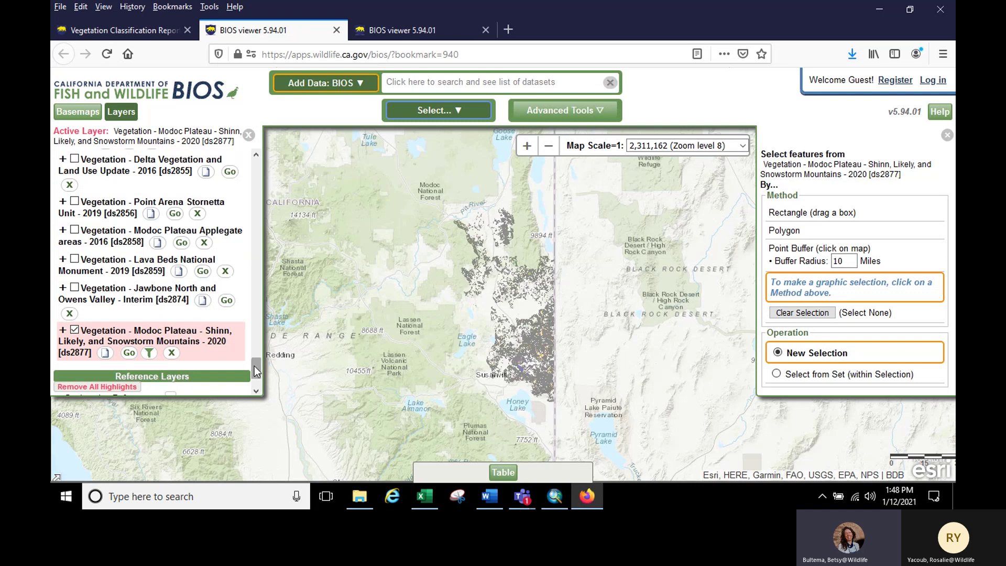
- Turn on the Vegetation Survey Points - CDFW [ds1020] layer and make it the active layer
mouse_move(254, 365)
mouse_down()
mouse_move(282, 167)
mouse_move(269, 264)
mouse_move(271, 250)
mouse_move(276, 305)
mouse_up()
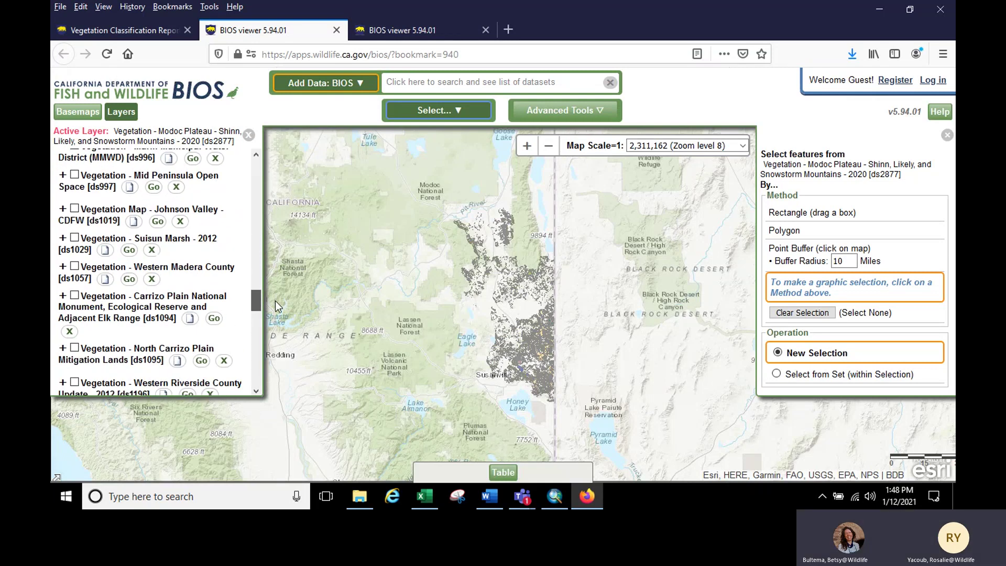
scroll(209, 233, down, 2)
scroll(207, 233, up, 5)
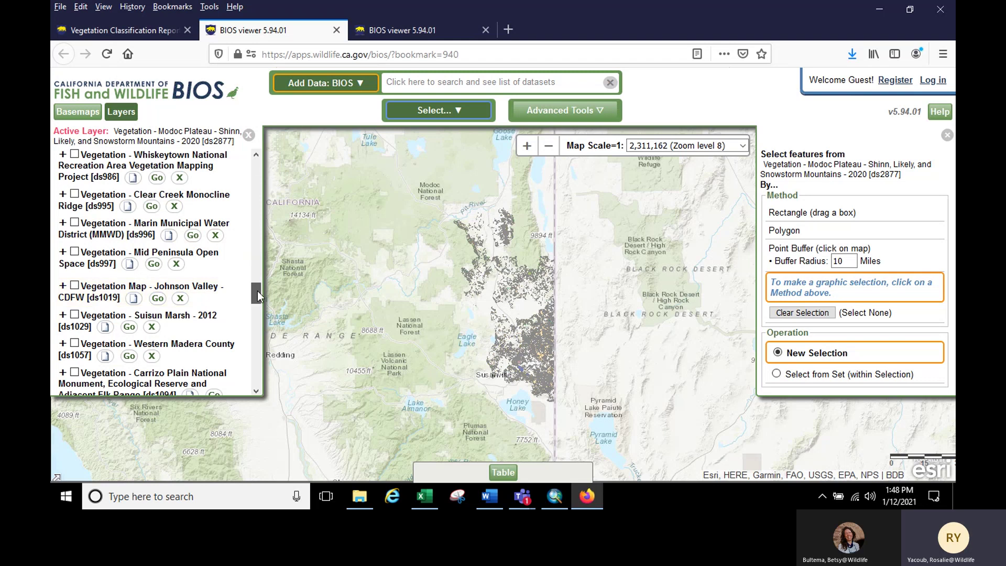
drag(256, 291, 259, 146)
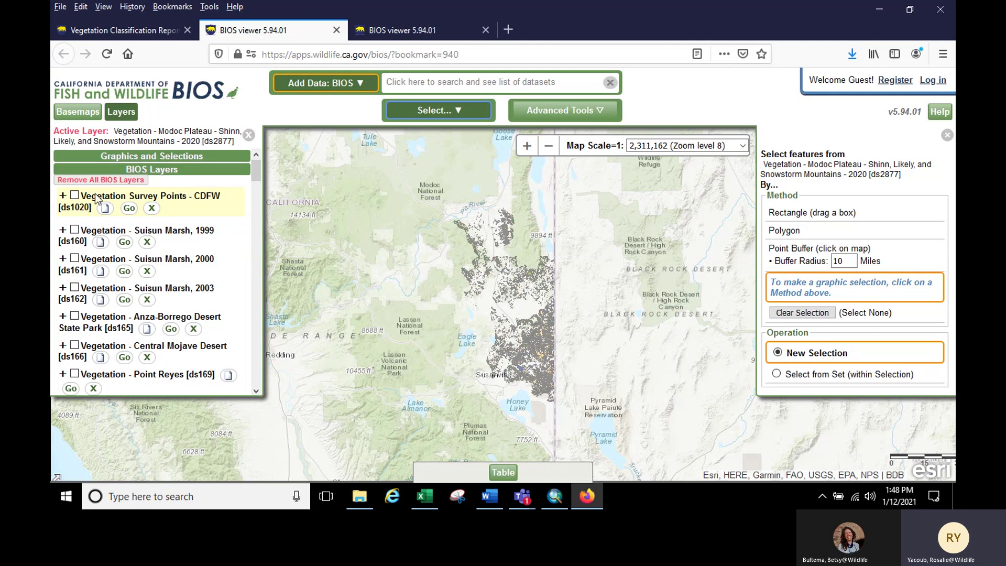
click(74, 195)
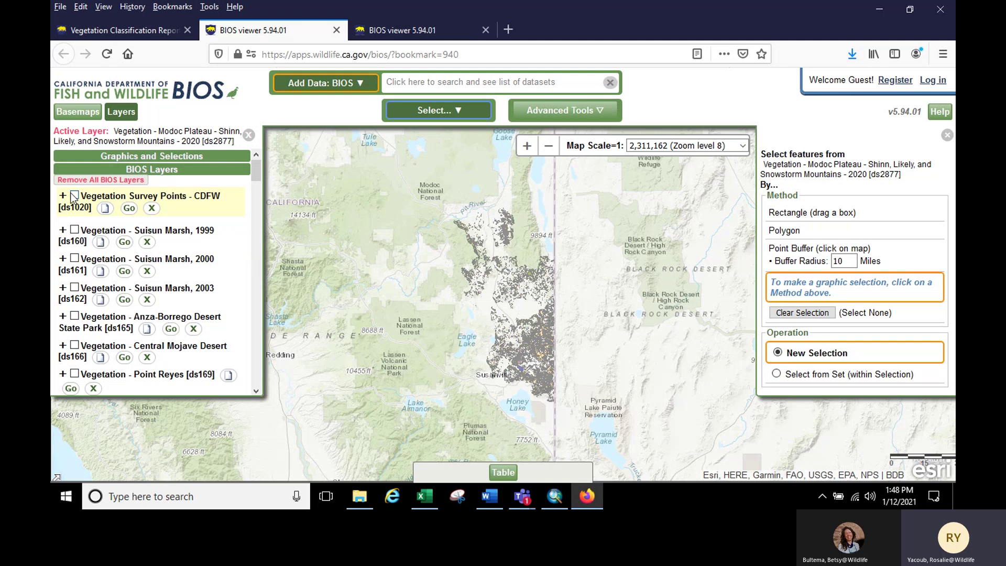
click(142, 197)
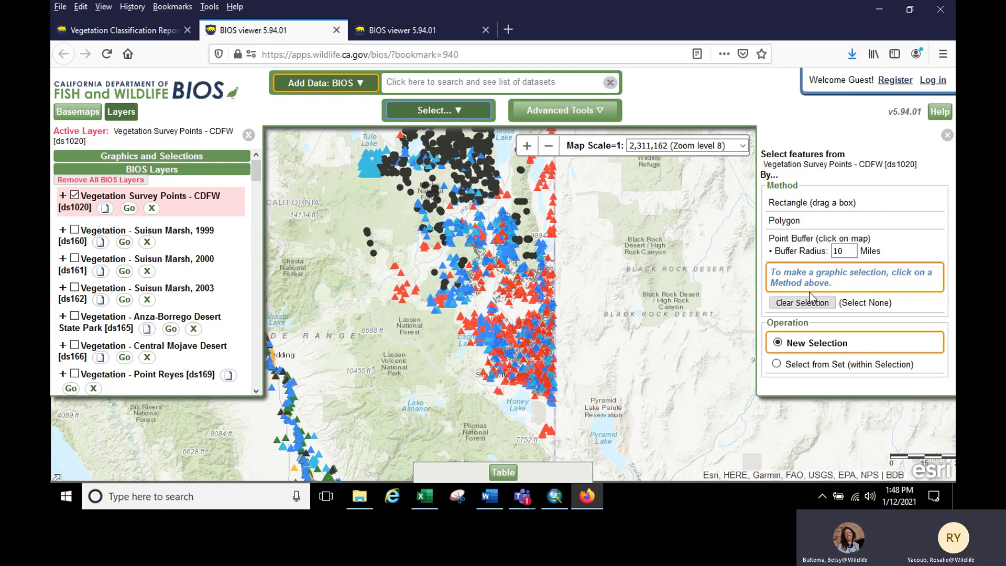
- Clear any existing selection and select the survey points across the Modoc Plateau area with a freehand multi-sided polygon
click(802, 306)
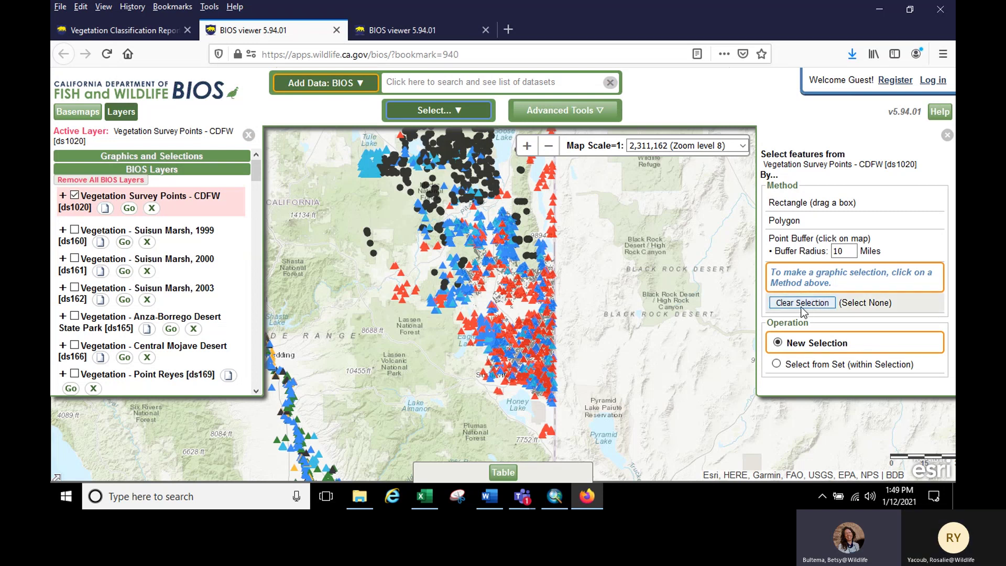
click(802, 221)
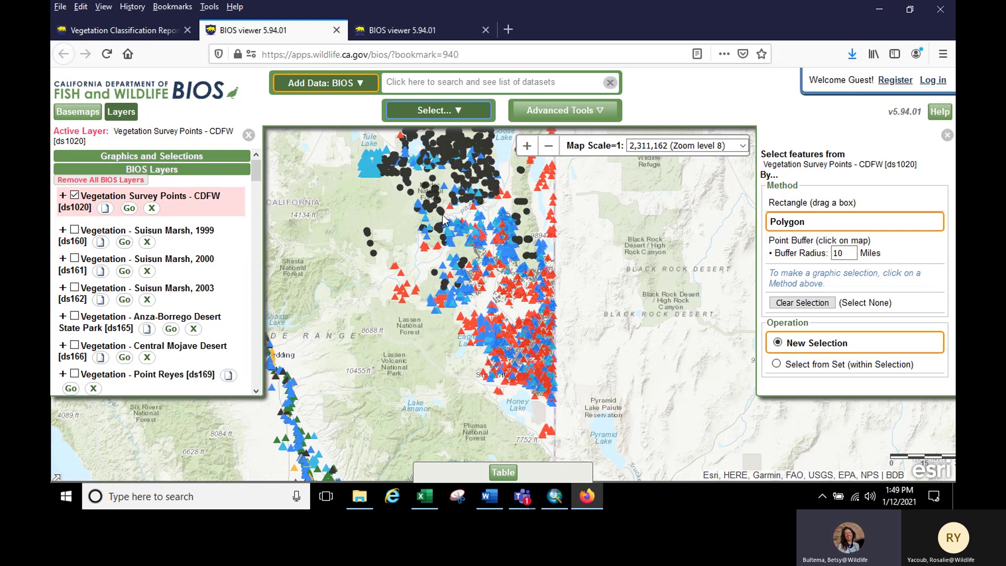
click(488, 207)
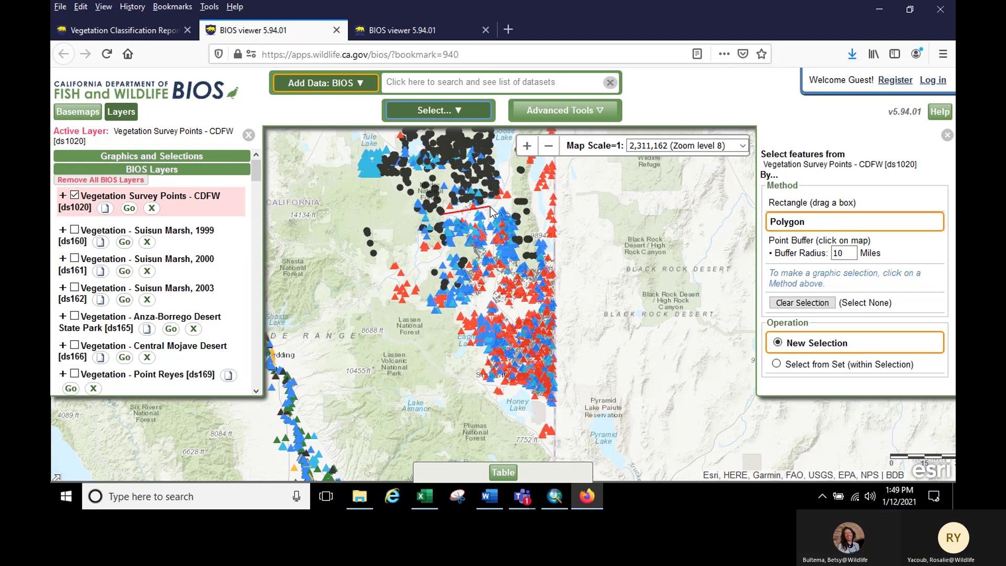
double_click(549, 264)
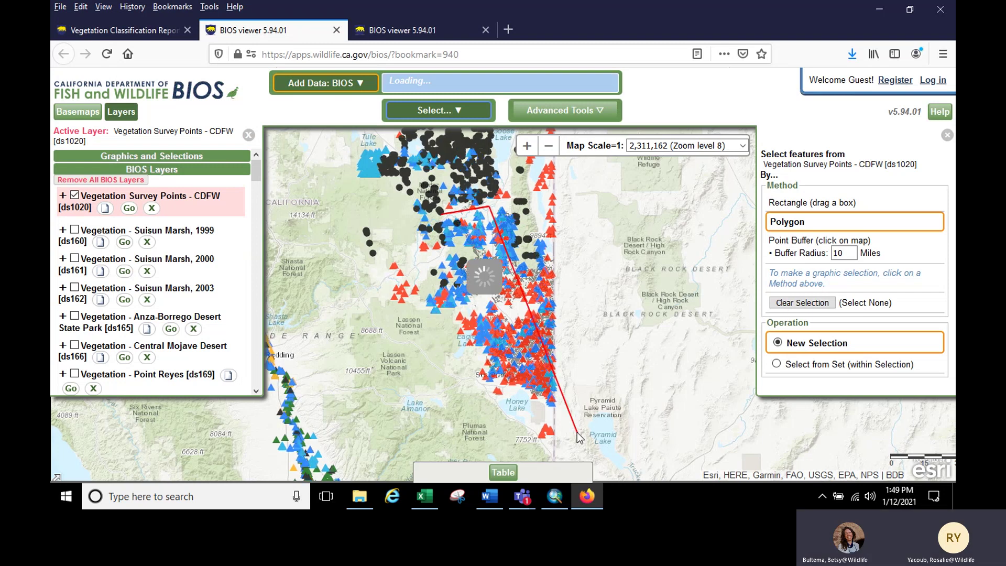
click(566, 248)
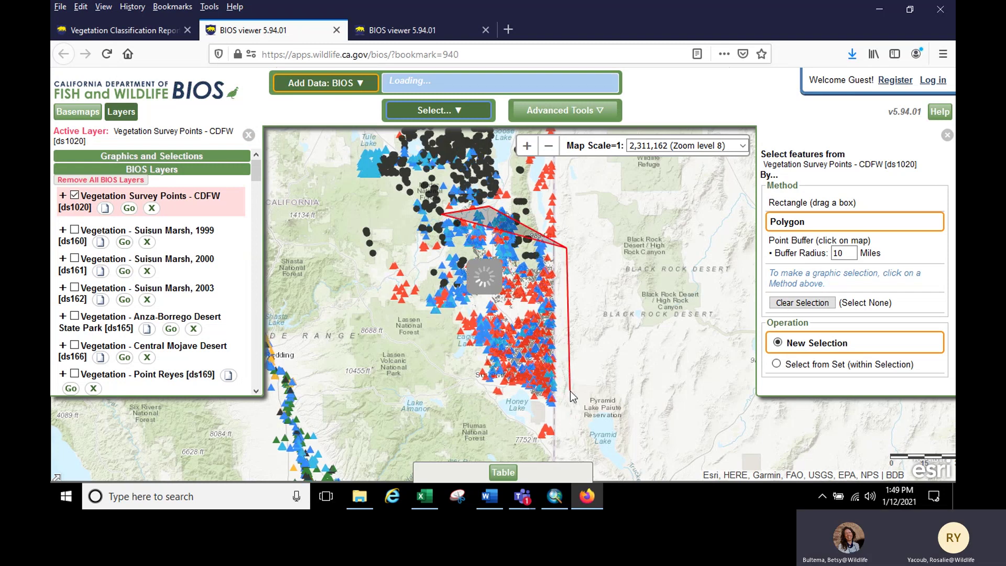
click(475, 391)
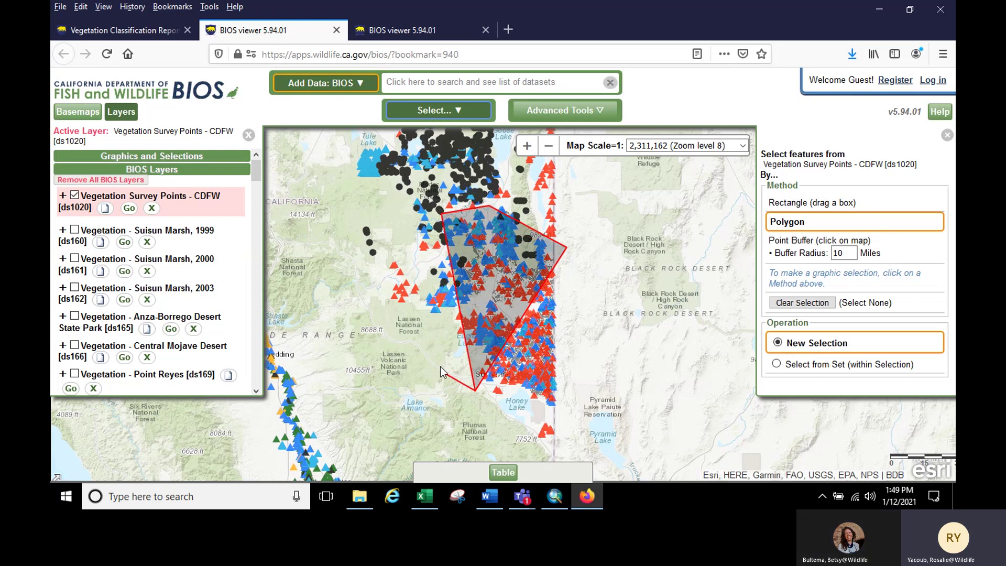
double_click(424, 338)
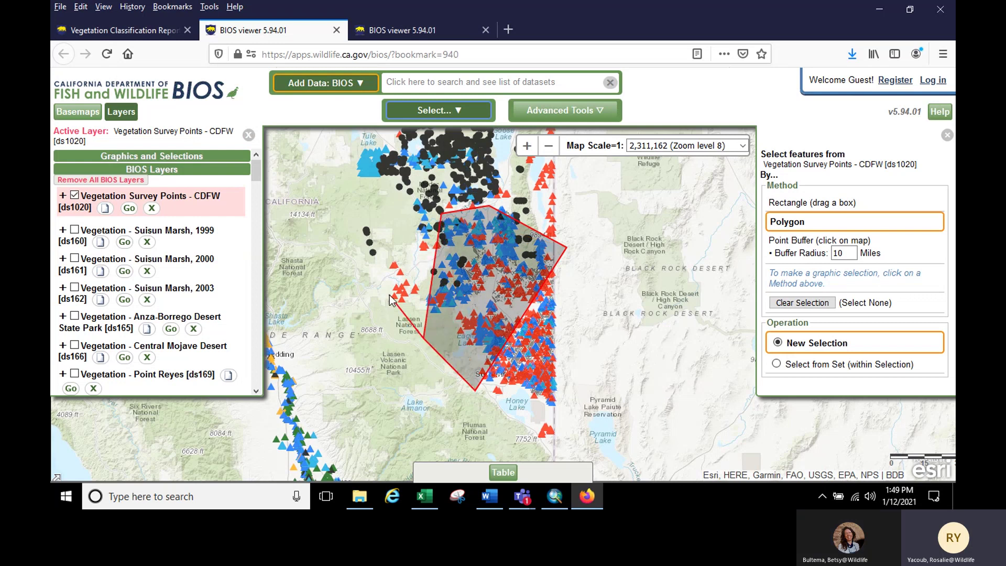
click(390, 293)
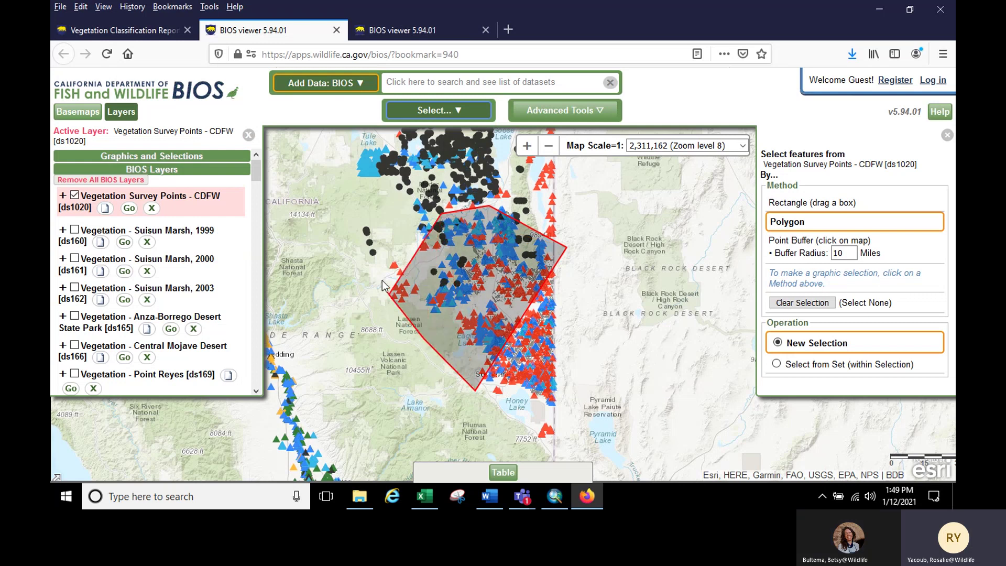
double_click(397, 254)
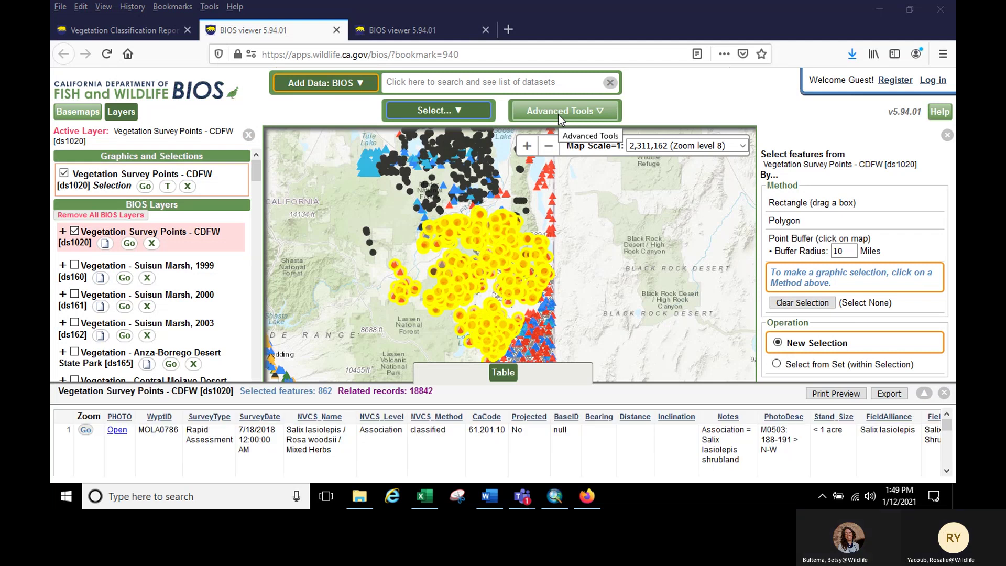
- Open the Query Builder for the Vegetation Survey Points layer and set it to Query from Set
click(558, 115)
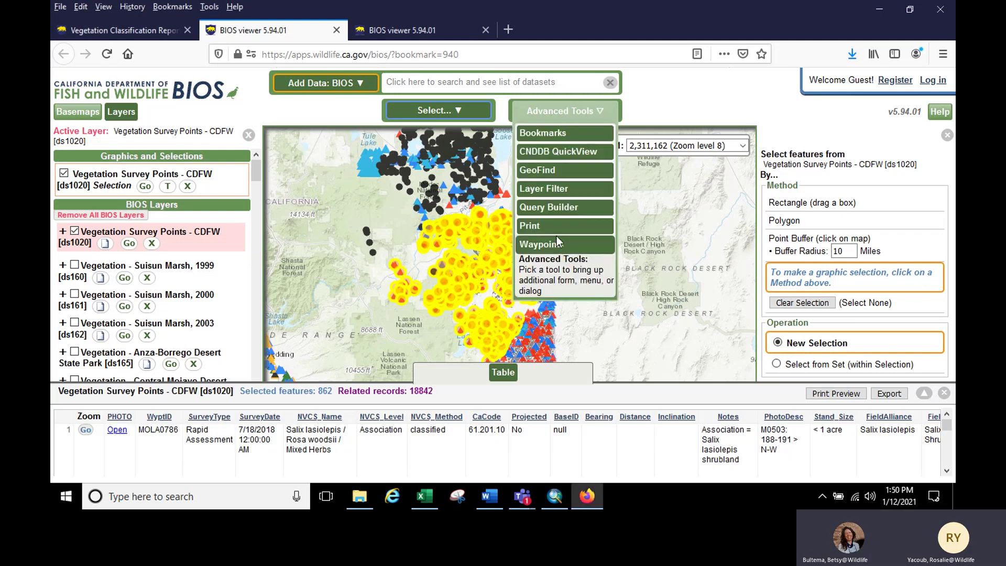
click(549, 212)
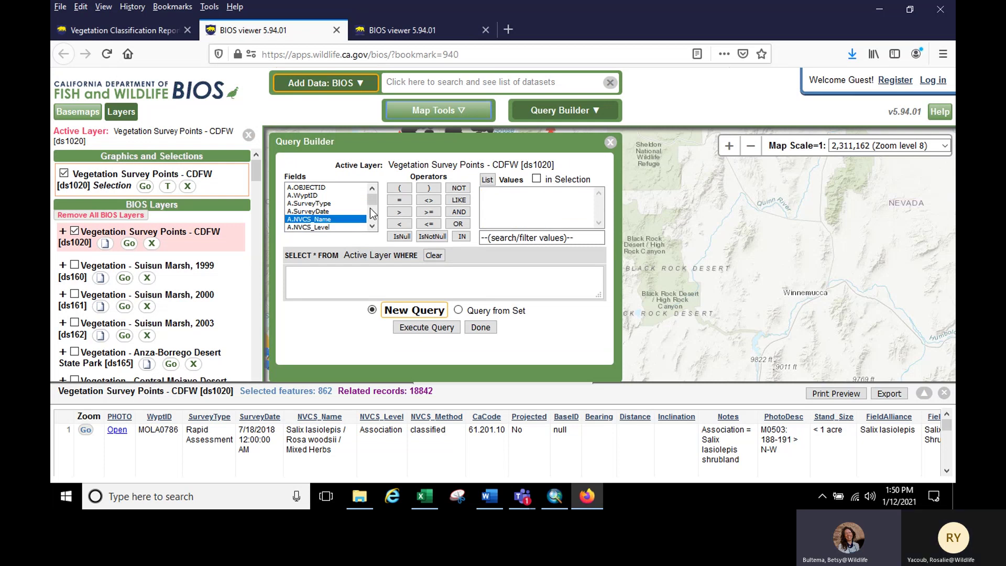
drag(375, 199, 375, 223)
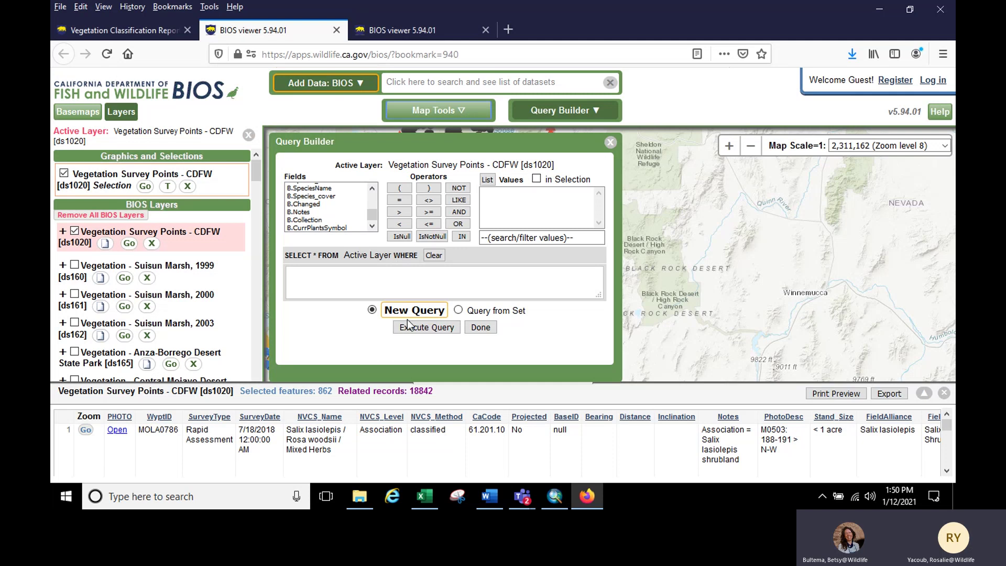
click(480, 311)
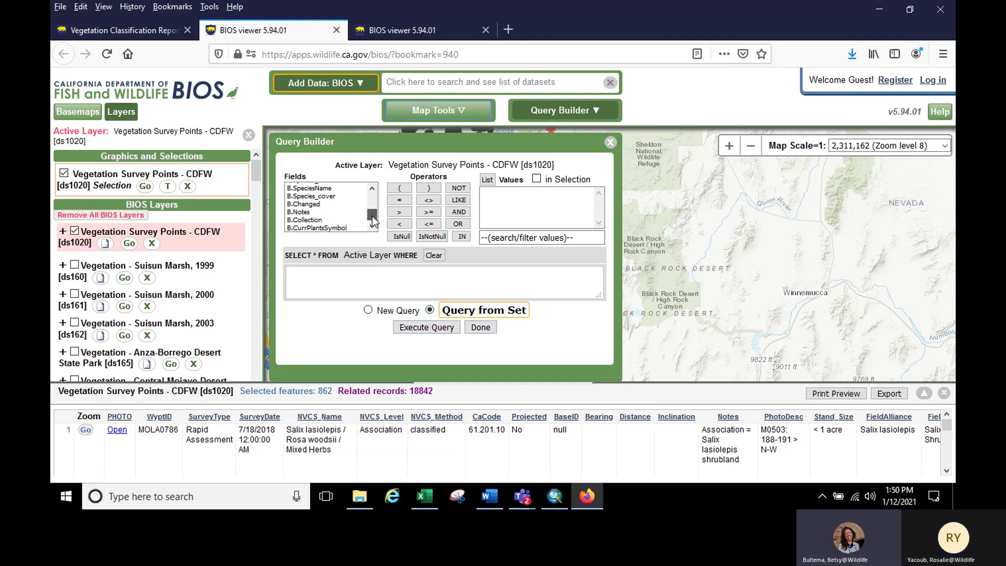
- Start the query expression with the B.Species_name field and the equals operator
scroll(372, 216, up, 1)
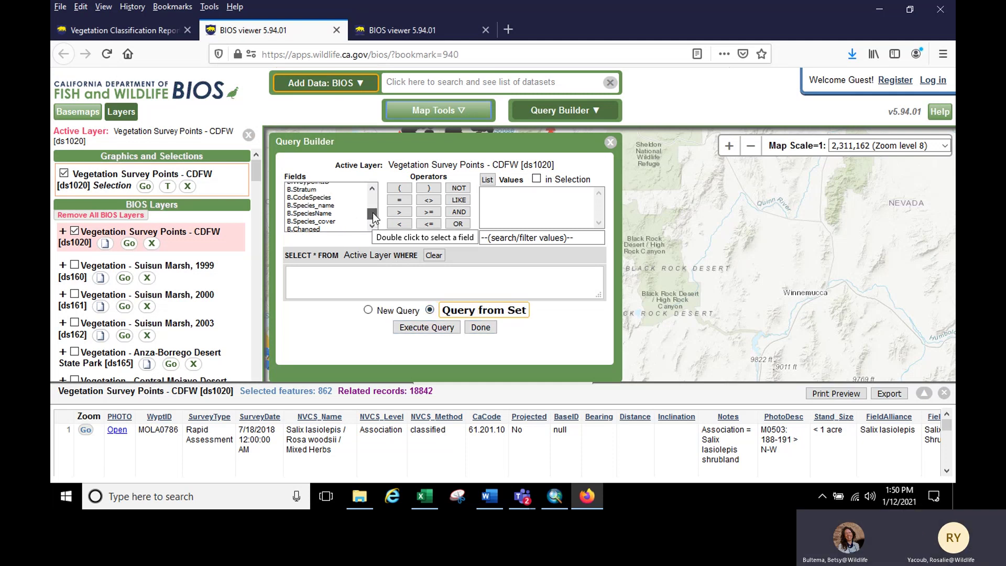
click(303, 206)
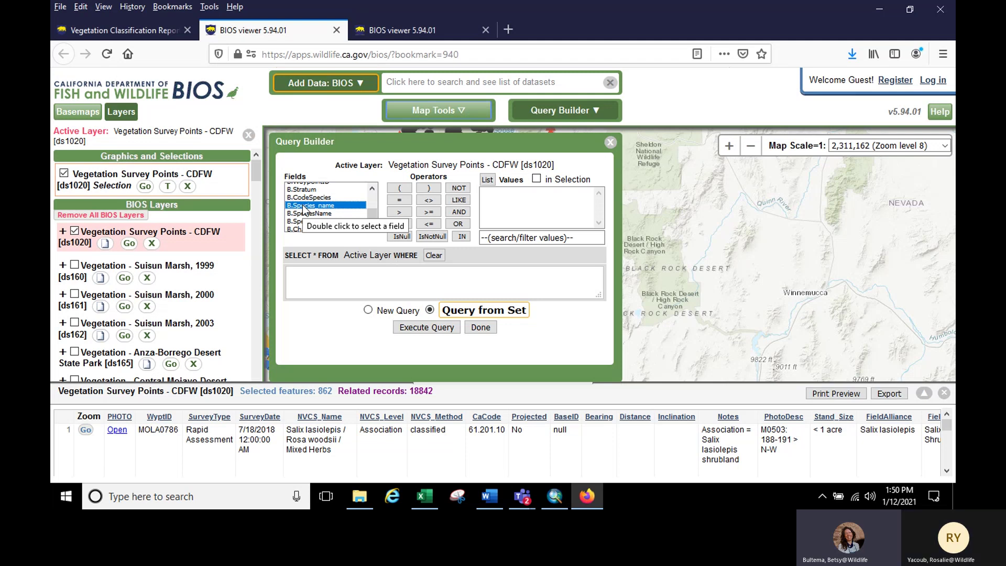
double_click(304, 206)
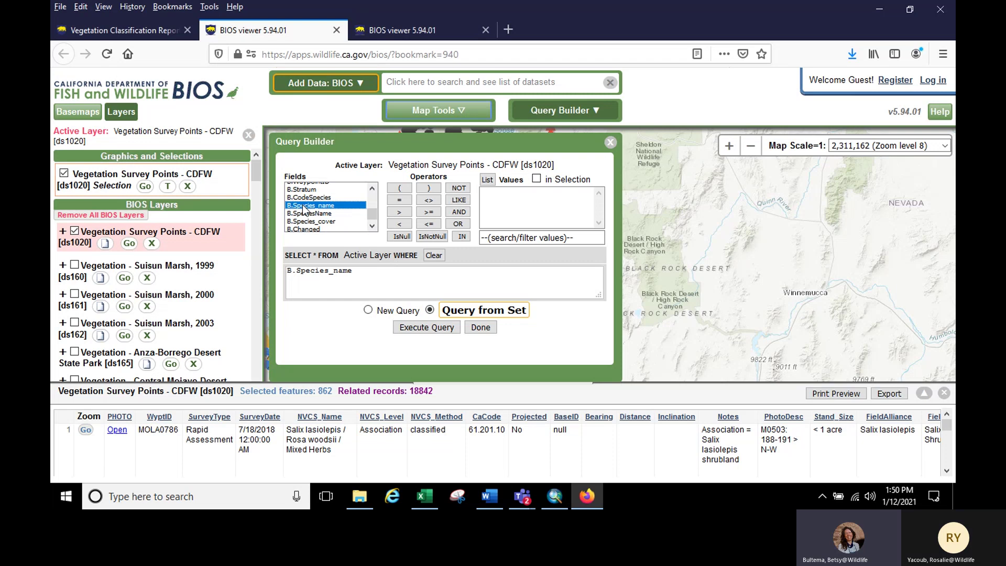
click(399, 201)
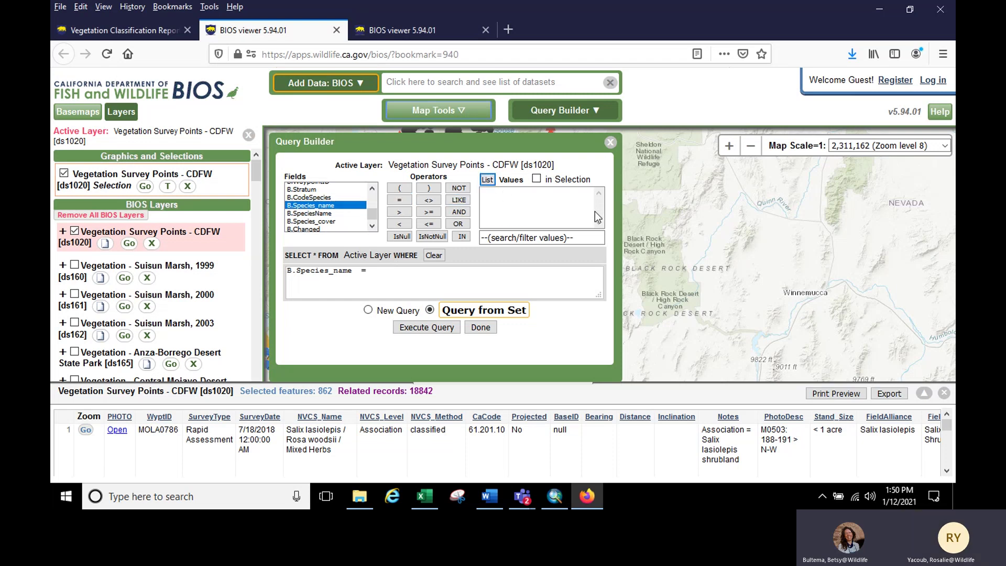
- List the species name values and complete the condition with 'Ventenata dubia (Leers) Coss. & Durieu'
drag(599, 197, 599, 219)
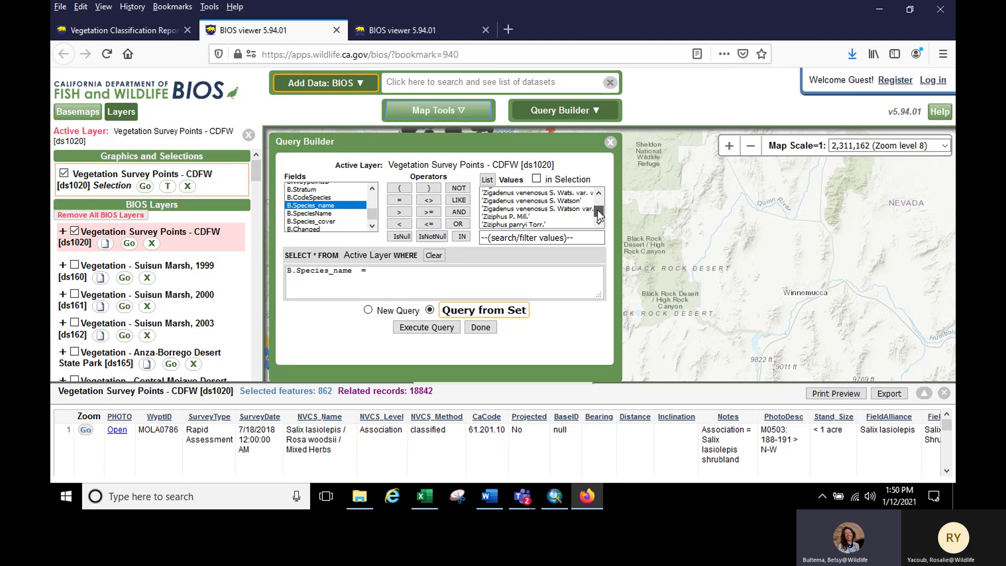
scroll(525, 209, down, 3)
scroll(526, 209, up, 3)
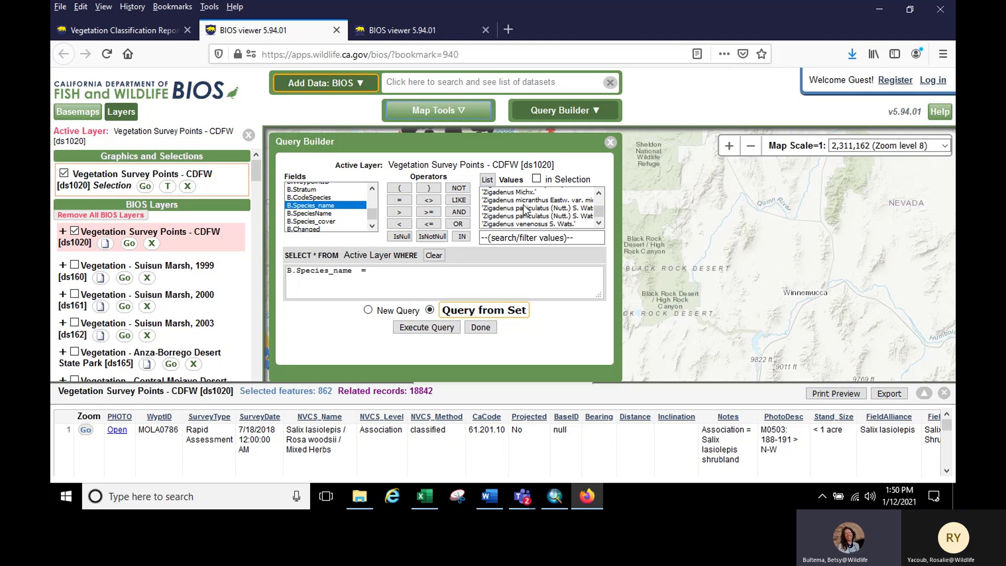
scroll(526, 210, up, 5)
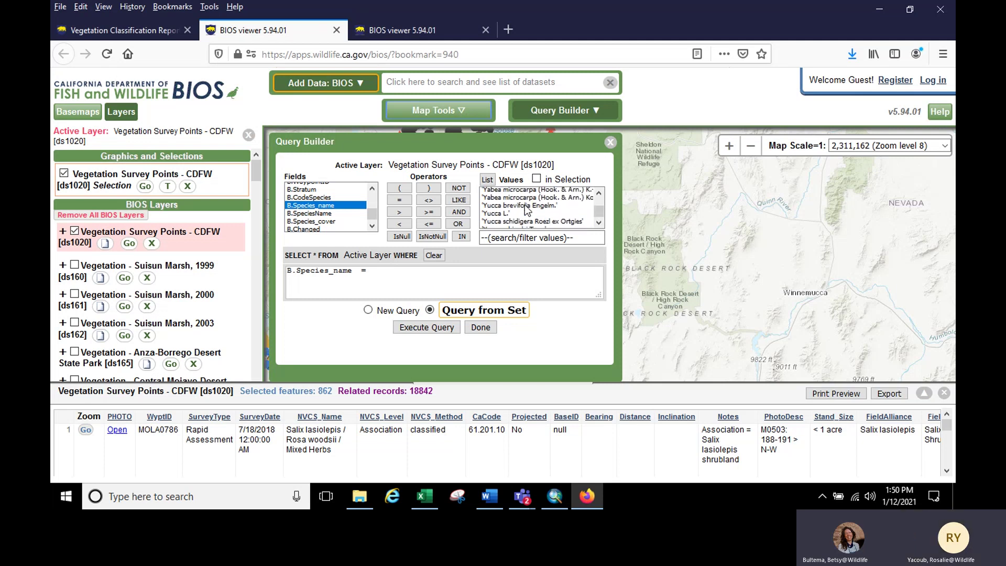
scroll(526, 210, down, 5)
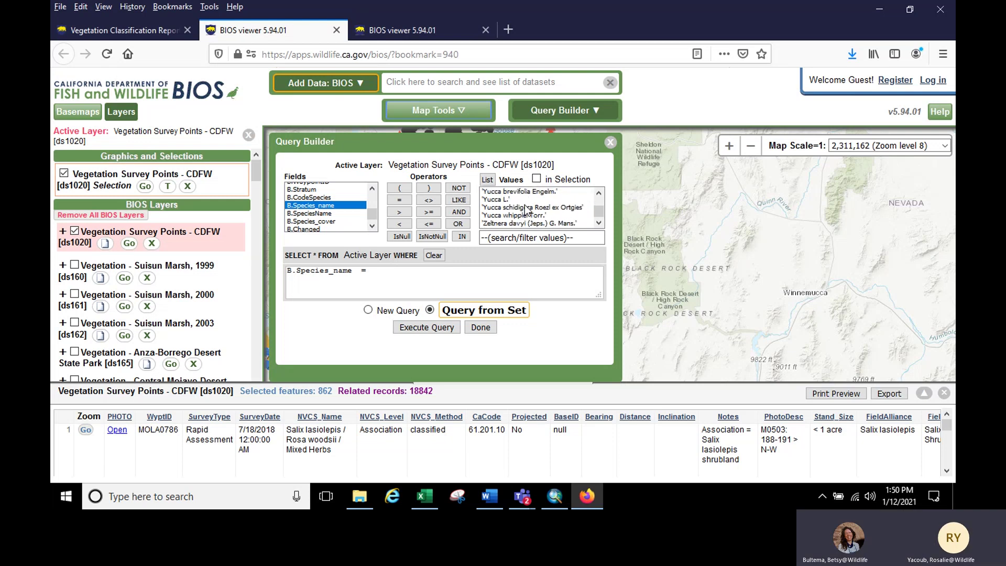
scroll(527, 210, up, 5)
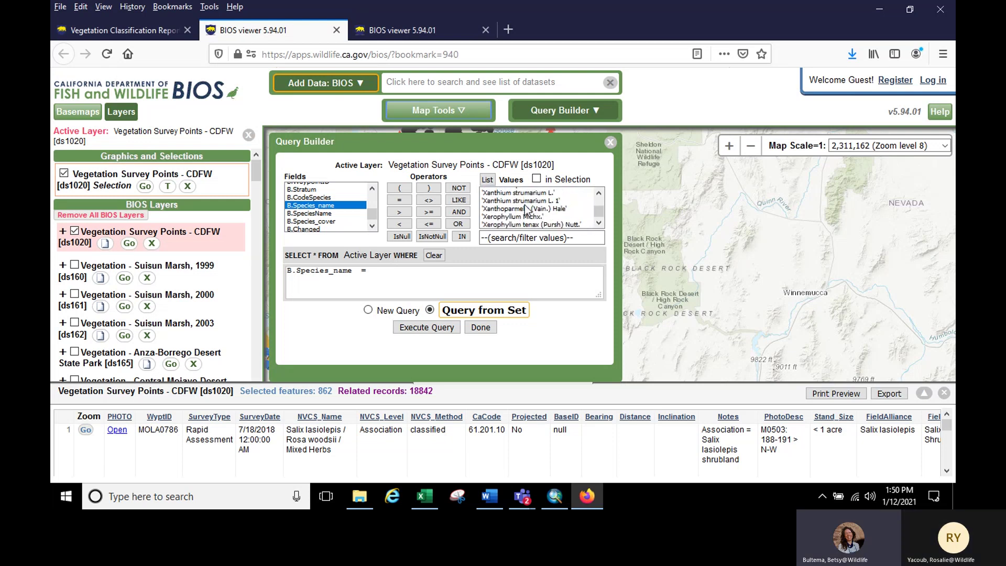
scroll(527, 210, up, 5)
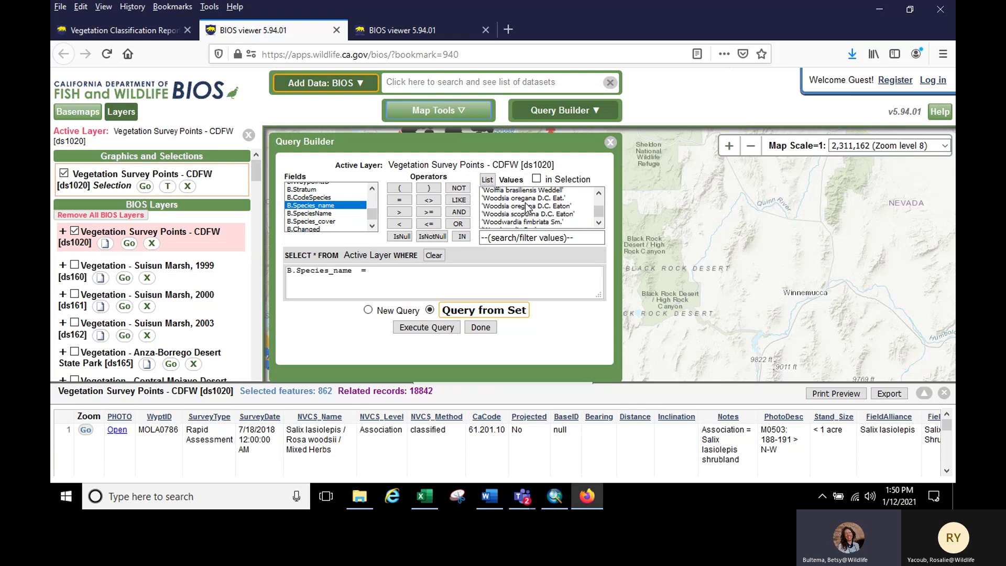
scroll(527, 208, up, 8)
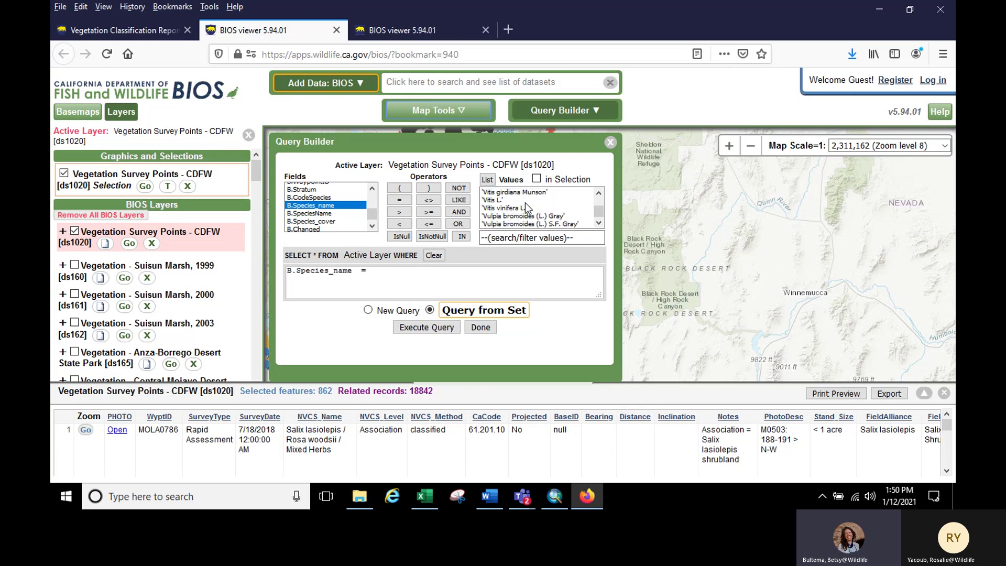
scroll(527, 208, up, 5)
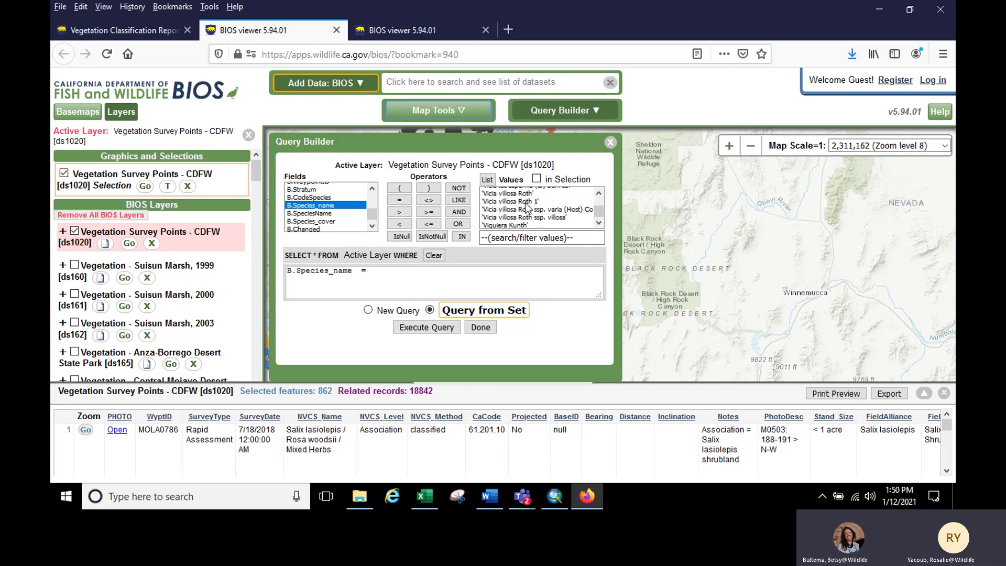
scroll(527, 208, up, 5)
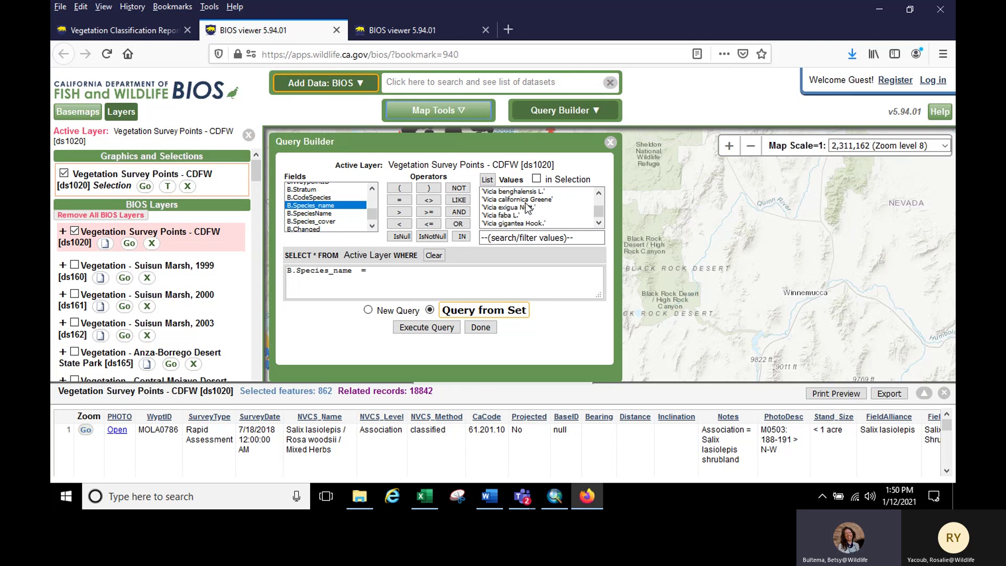
scroll(527, 208, up, 3)
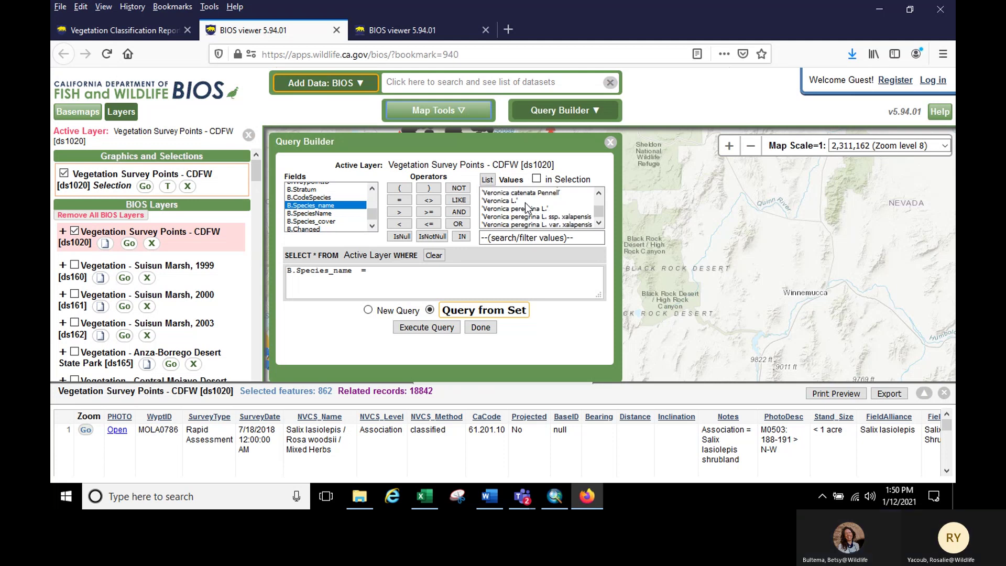
scroll(527, 208, up, 2)
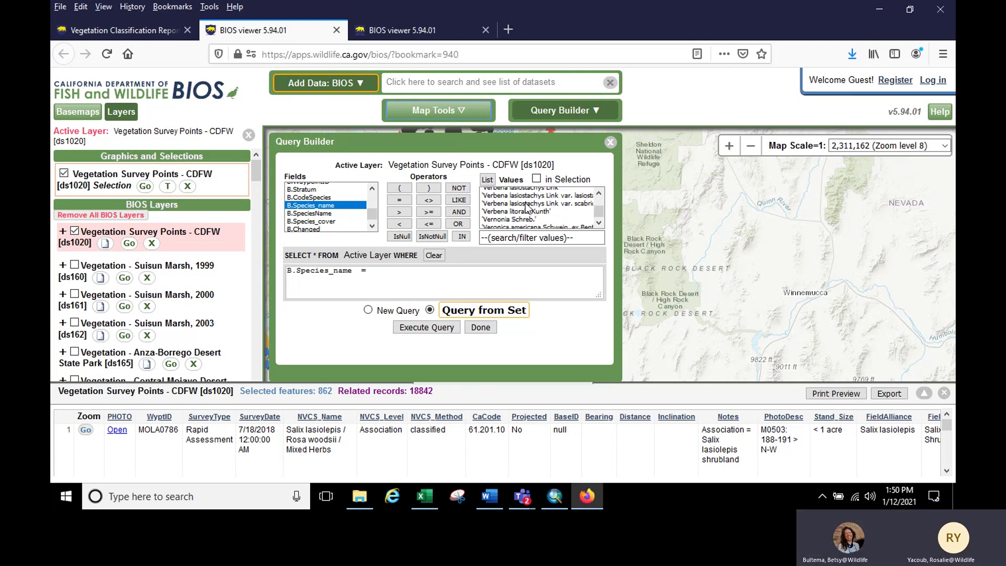
scroll(527, 208, up, 3)
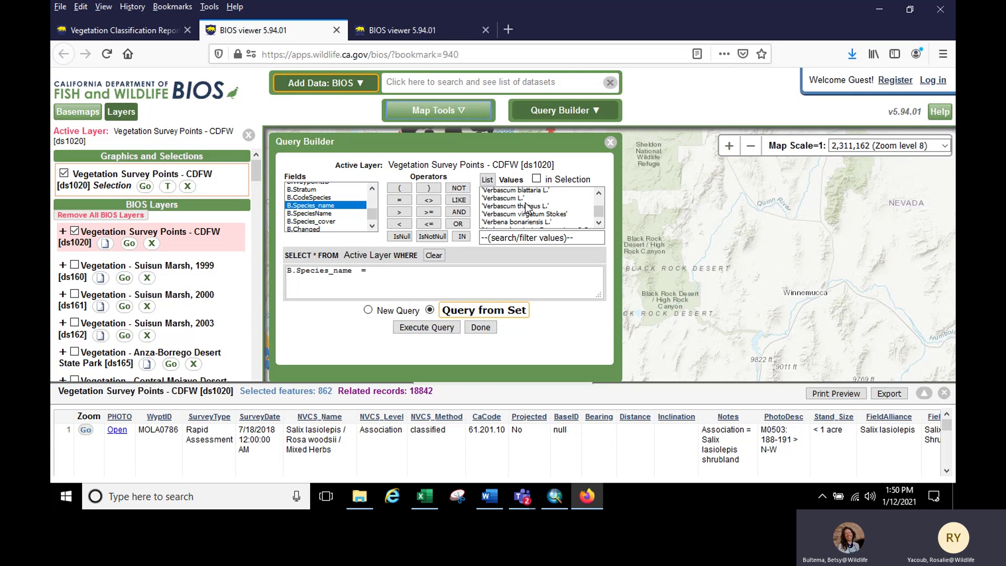
scroll(528, 208, up, 5)
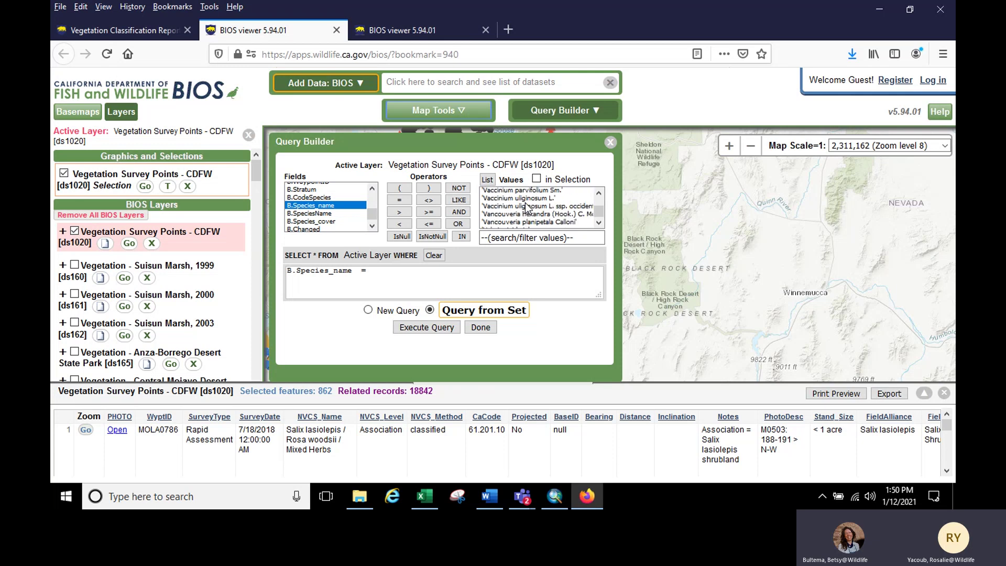
scroll(528, 208, down, 4)
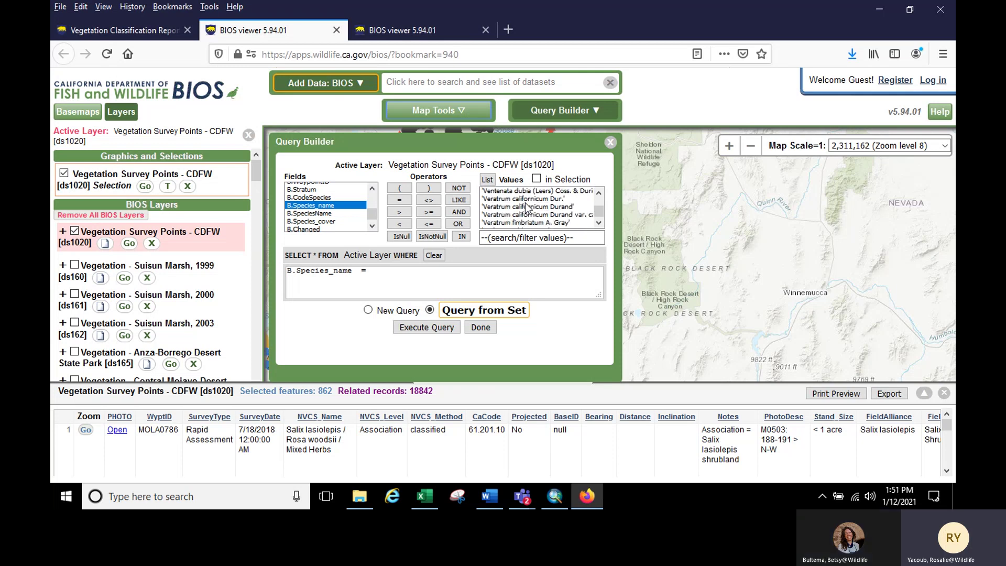
scroll(527, 208, down, 1)
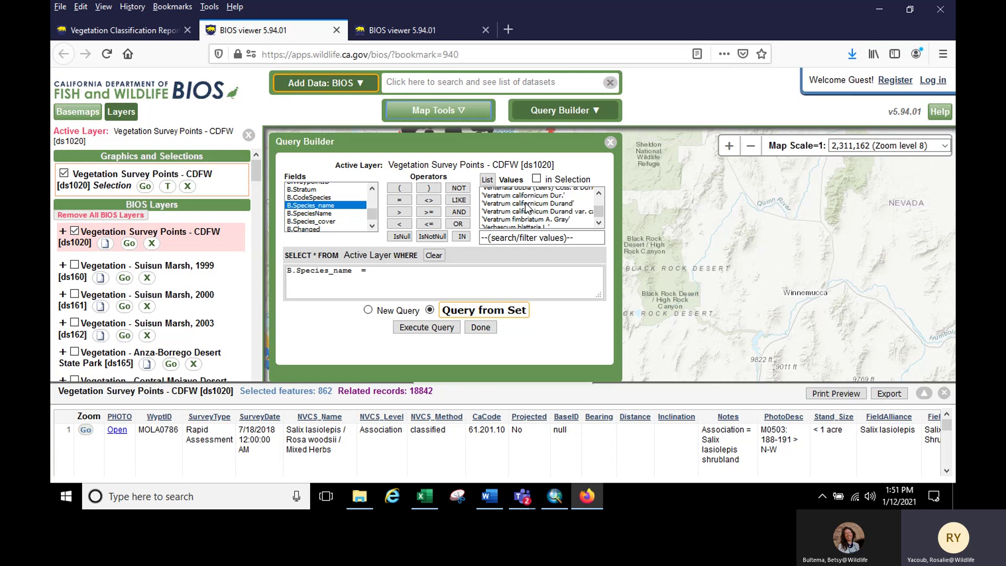
click(599, 192)
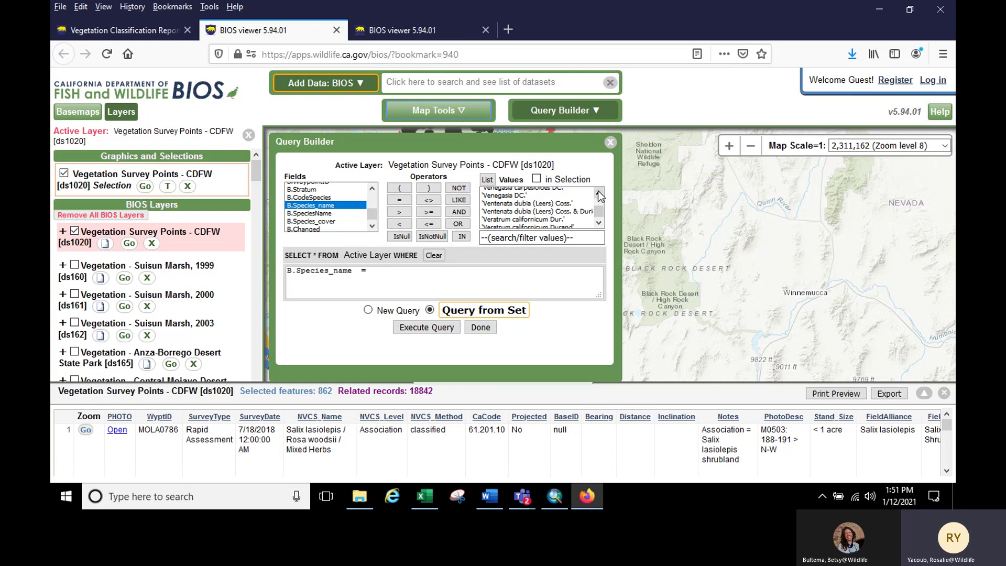
double_click(550, 212)
- Add an OR condition of B.Species_name = 'Ventenata dubia (Leers) Coss.' and execute the query on the selected survey points
click(458, 224)
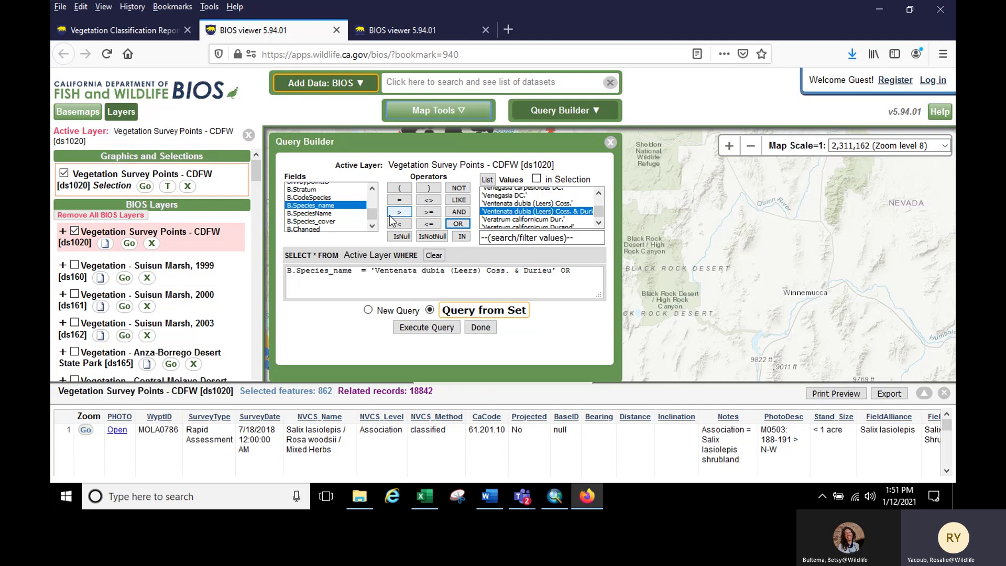
double_click(335, 204)
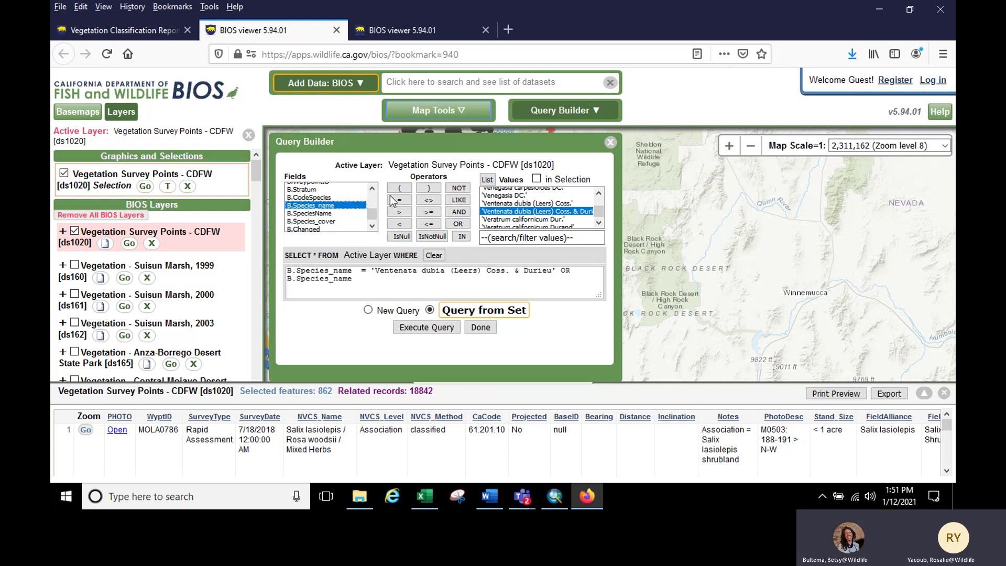
click(394, 200)
click(529, 203)
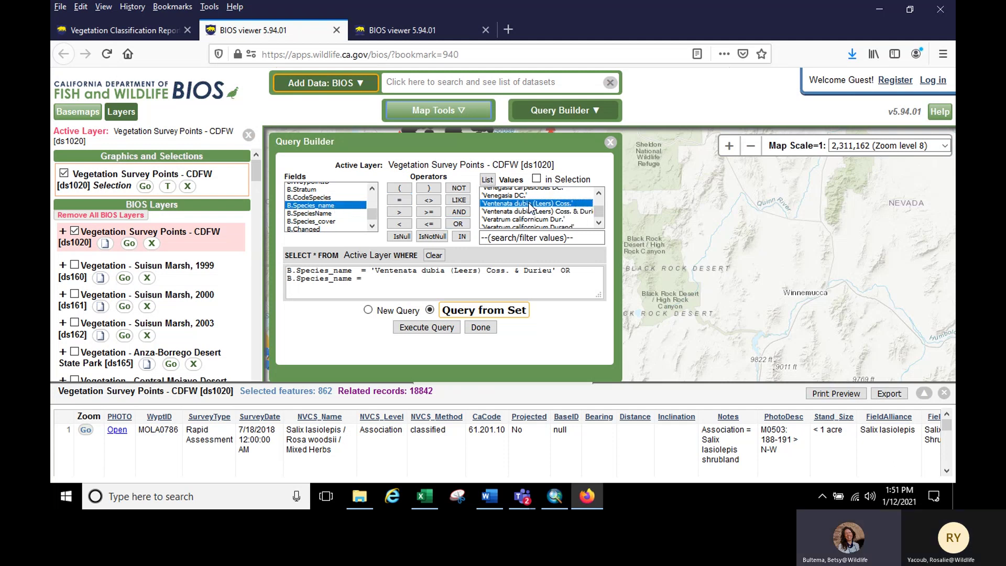
double_click(531, 204)
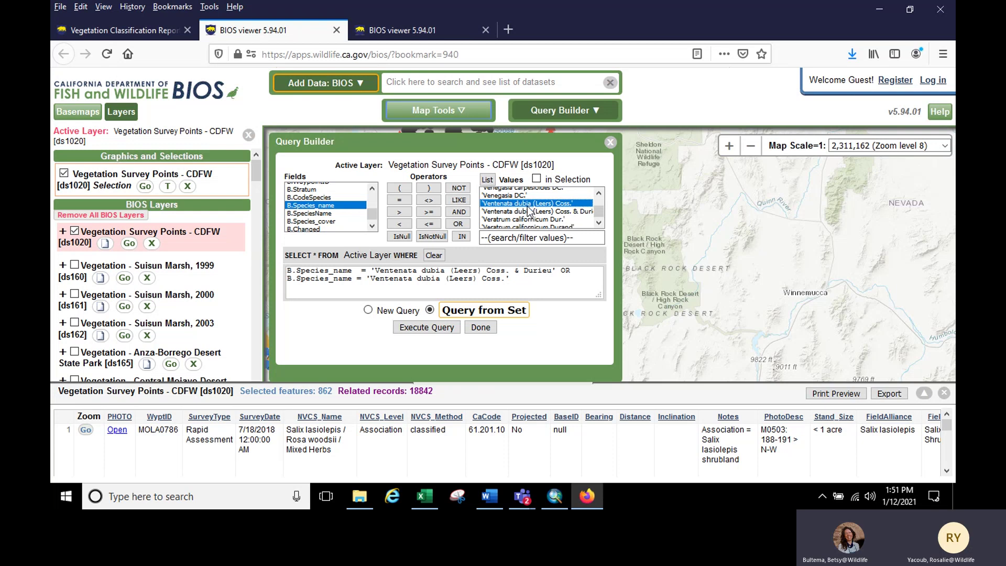
click(411, 329)
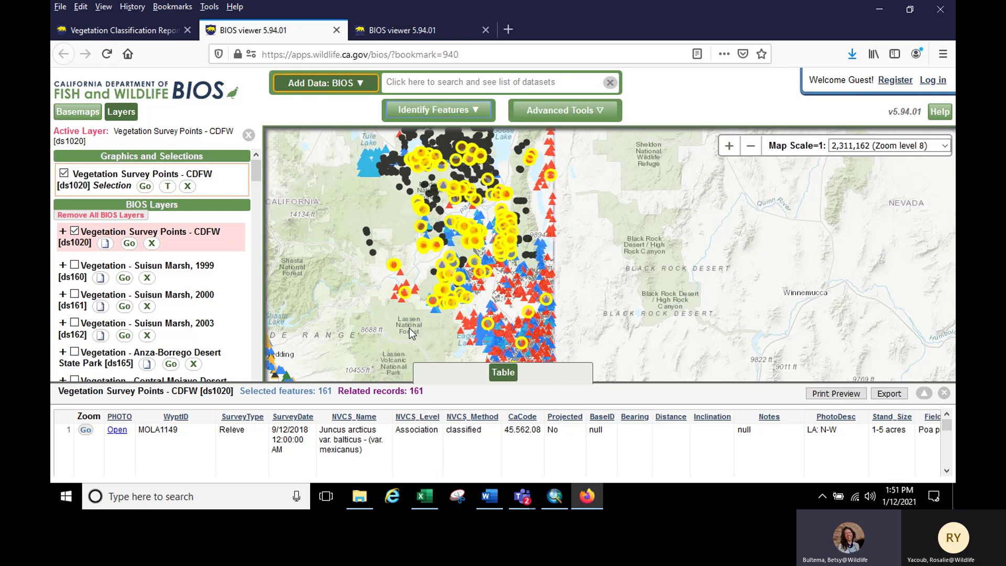
- Export the queried survey points as BIOSExport.csv, open the file in Excel and look through its columns
click(884, 394)
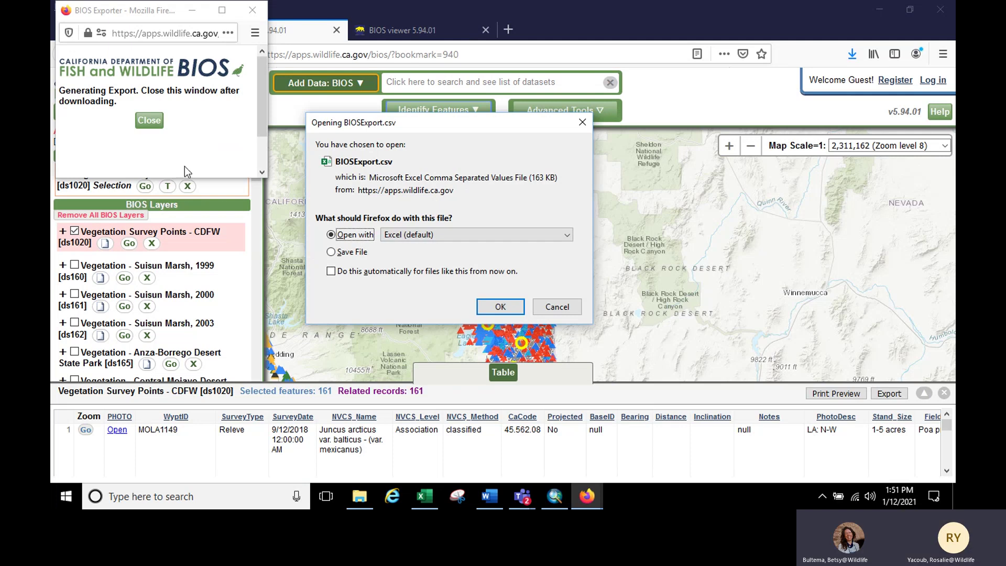
click(498, 309)
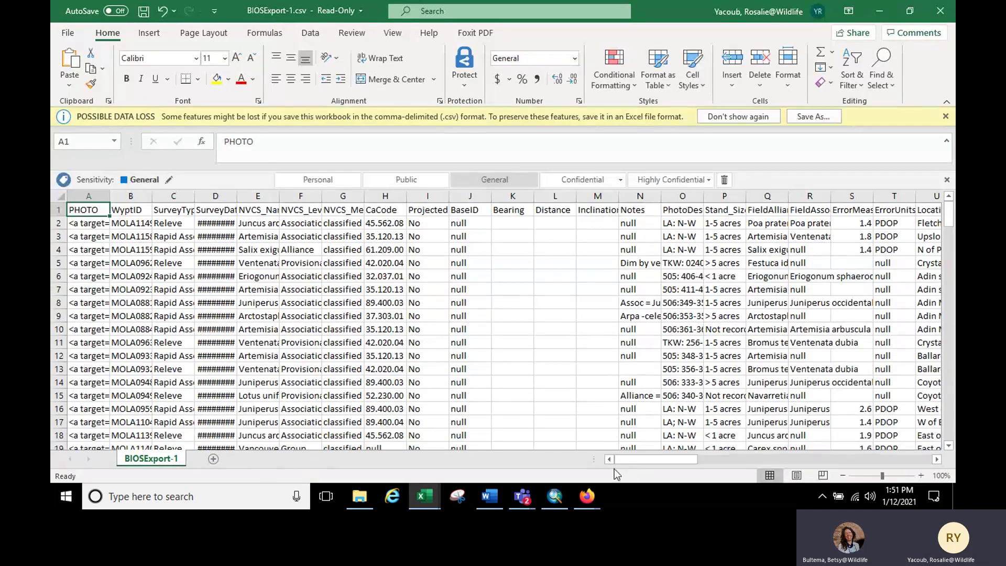
drag(633, 458, 836, 394)
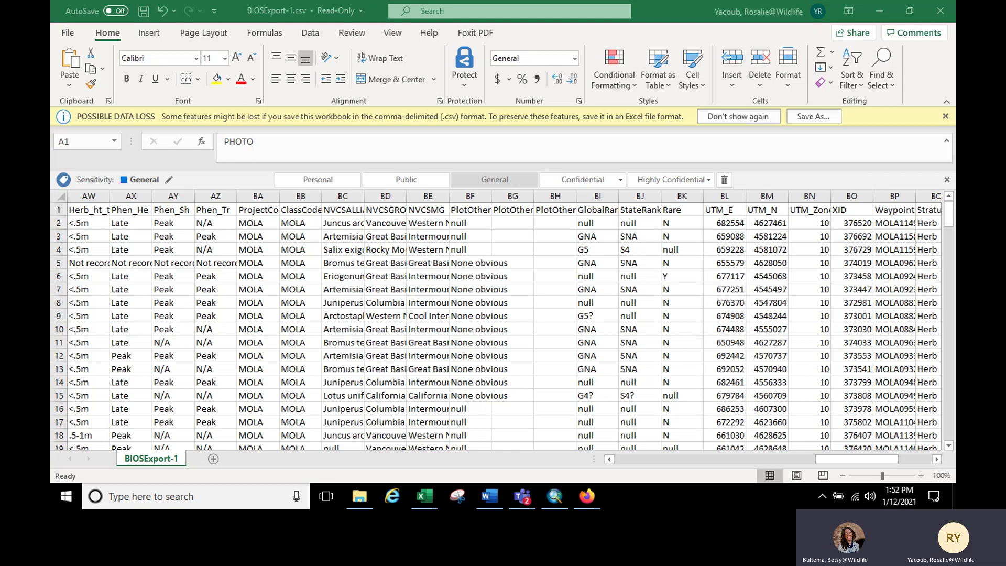
- Minimize the export spreadsheet and close the ModocClassificationForApplegateEagleLakeQ workbook without saving its changes
click(872, 12)
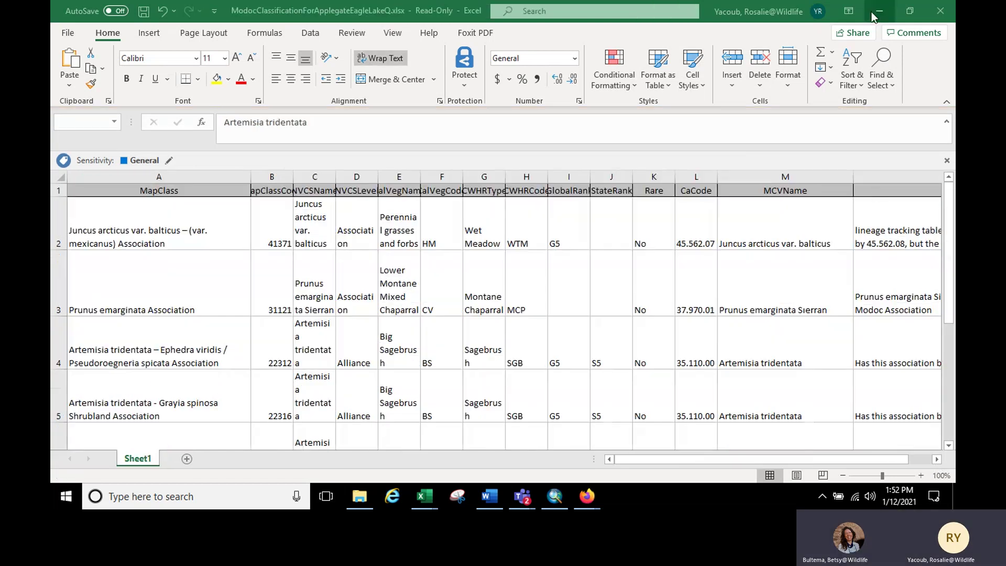
mouse_move(488, 496)
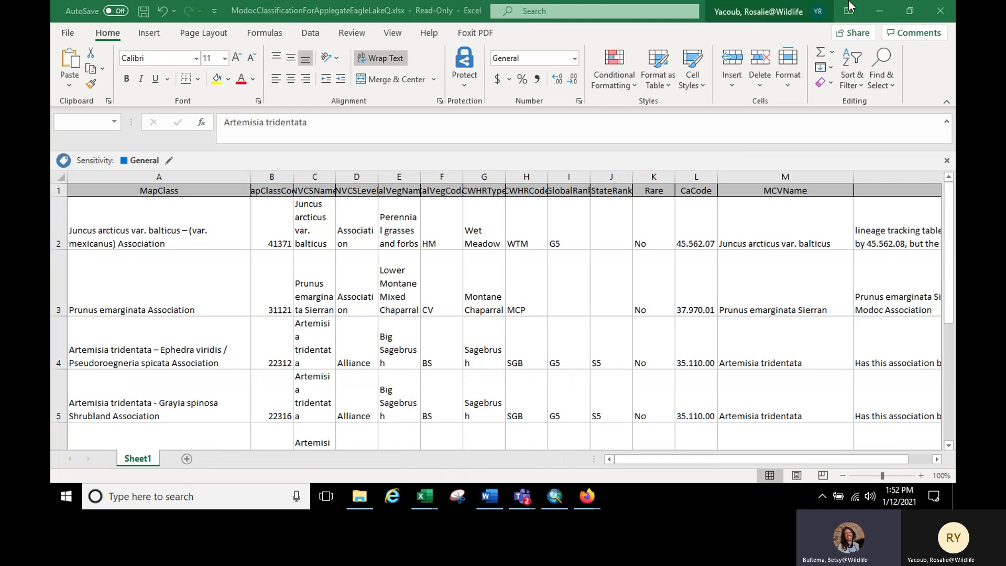
click(941, 11)
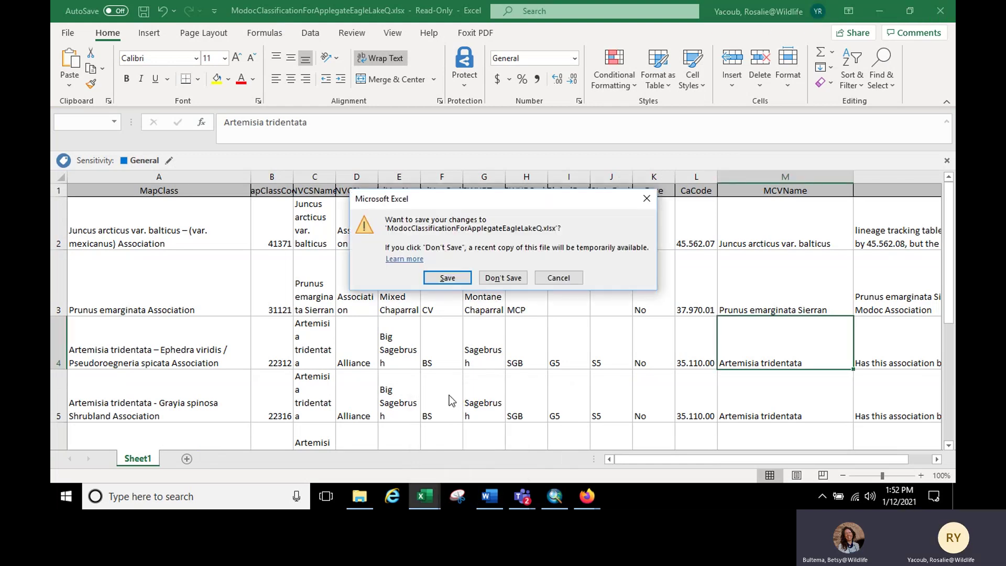
click(493, 279)
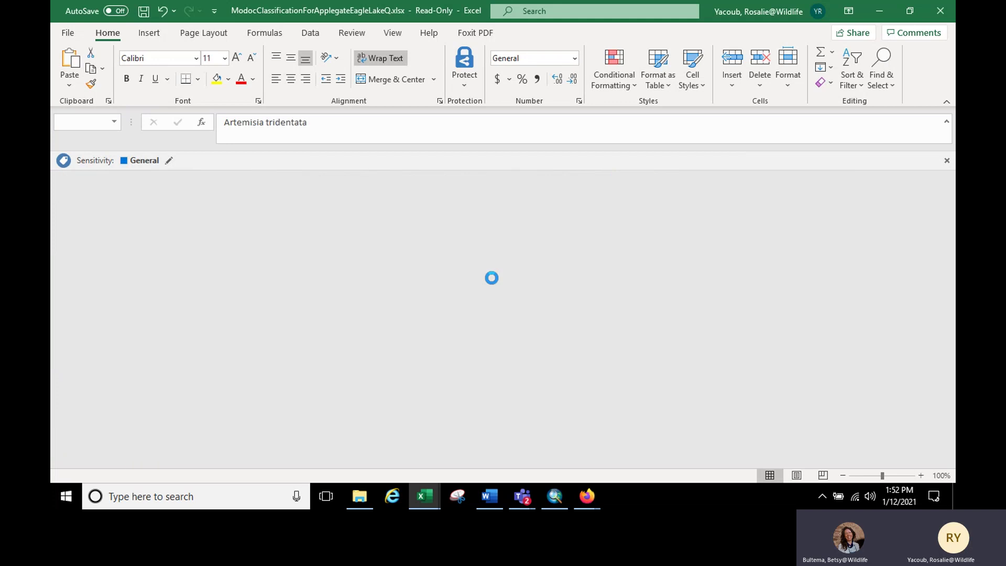
- Switch to ArcMap and examine the data source details of the Modoc Plateau Likely, Shinn, and Snowstorm vegetation layer
click(553, 497)
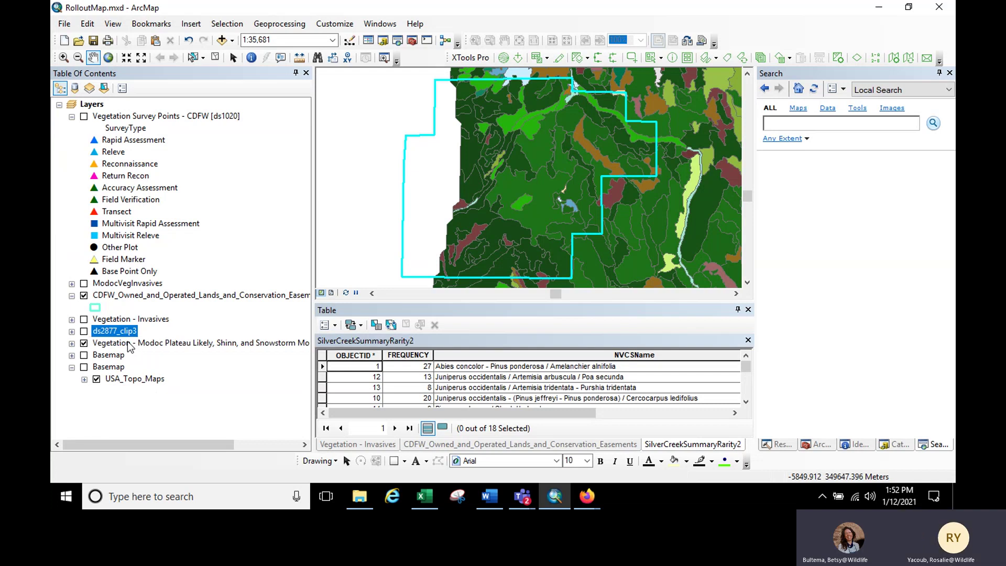
click(127, 341)
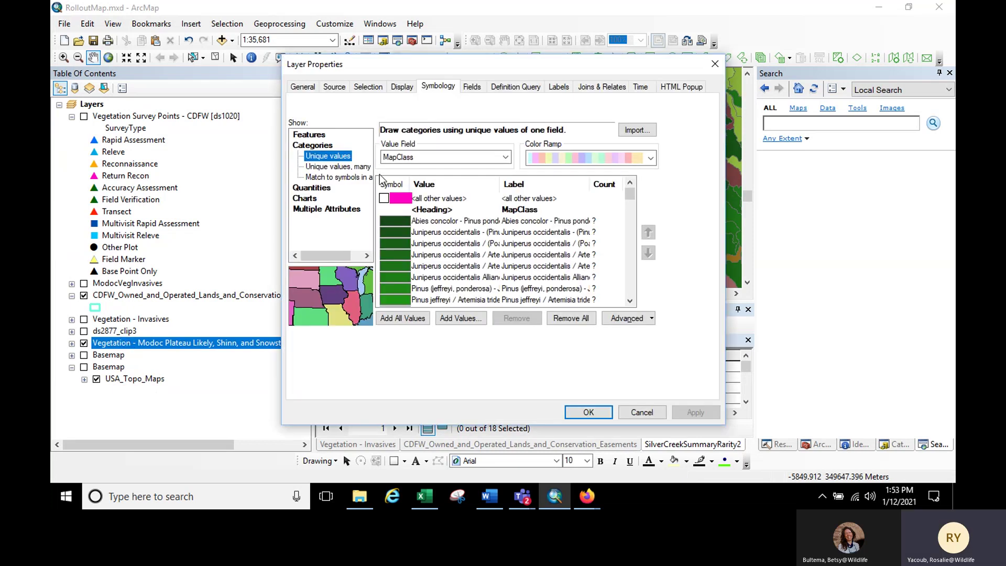
click(335, 87)
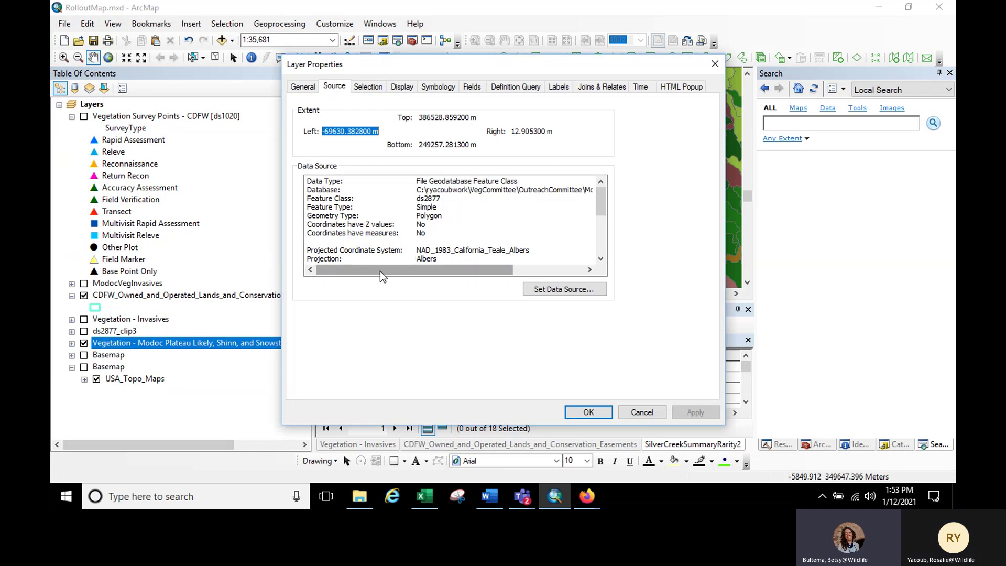
drag(379, 272, 390, 272)
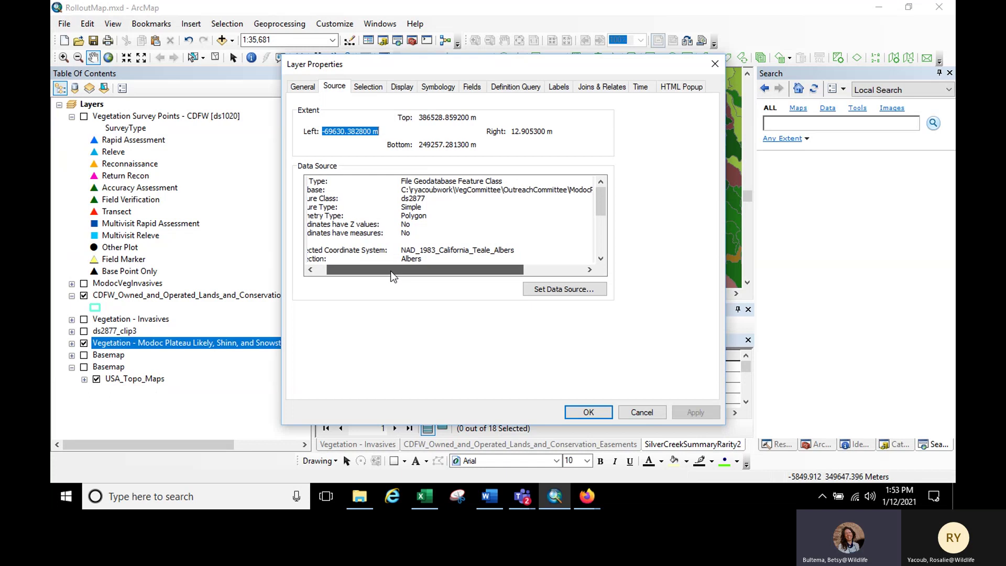
click(541, 294)
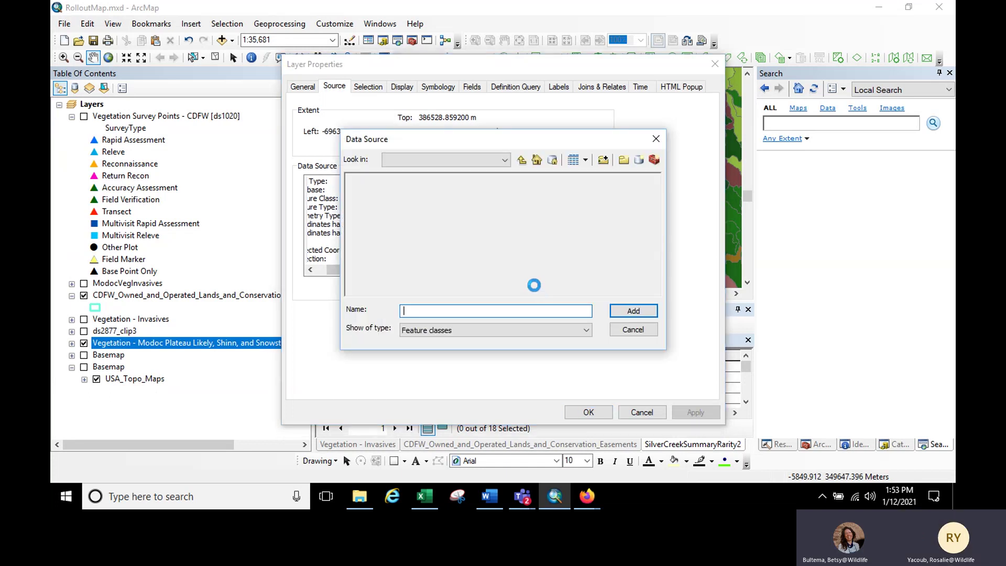
click(521, 160)
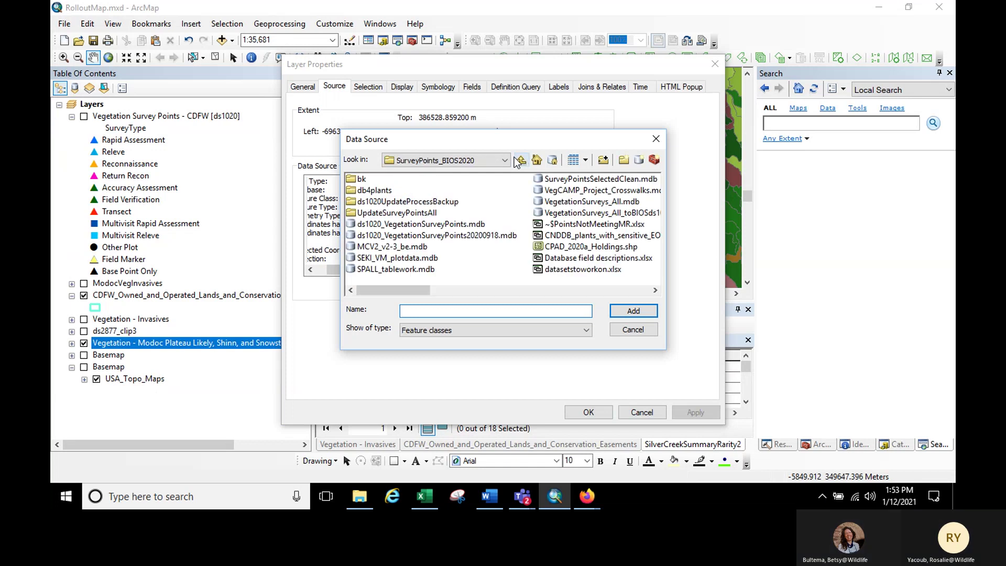
click(522, 159)
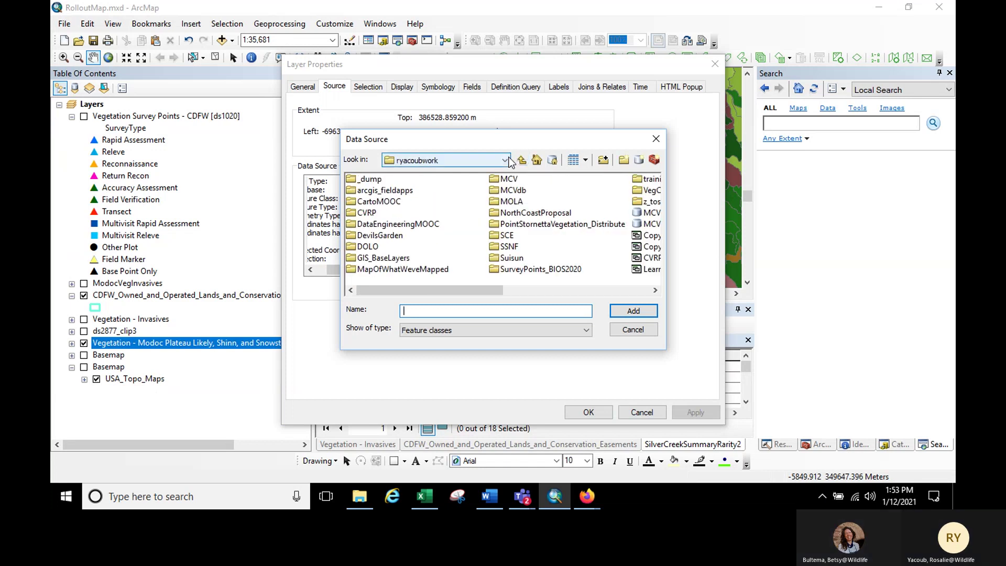
click(504, 161)
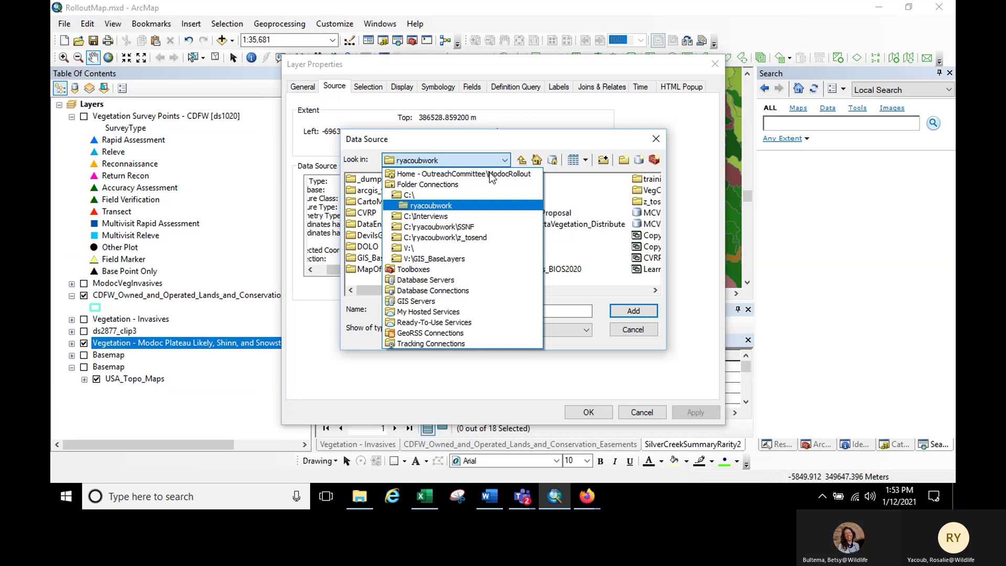
click(625, 333)
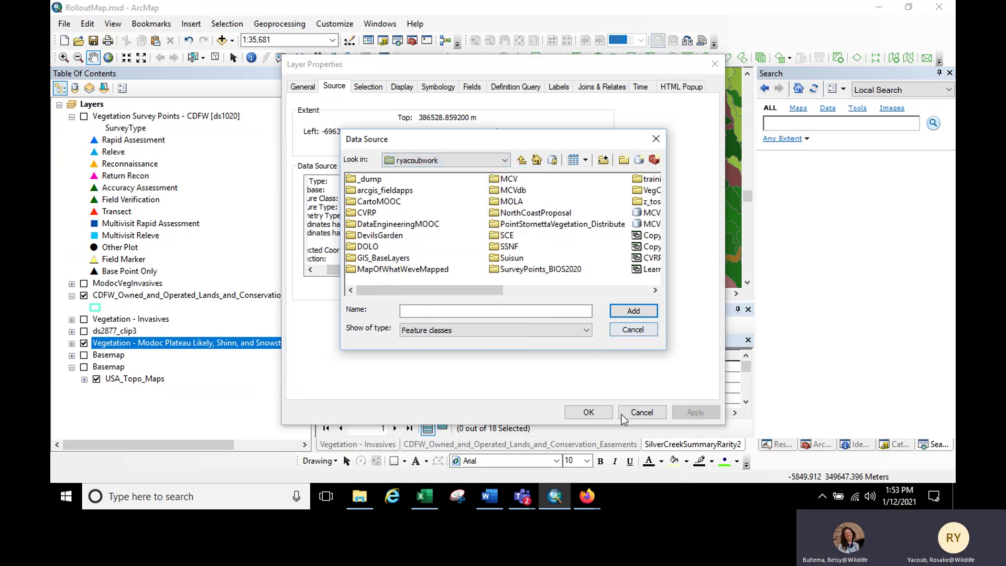
click(624, 336)
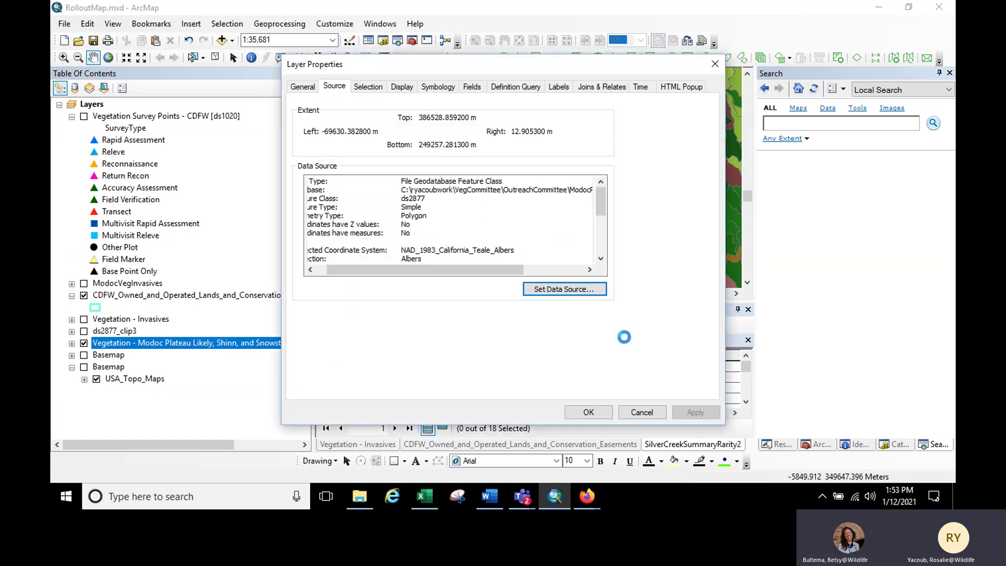
click(637, 414)
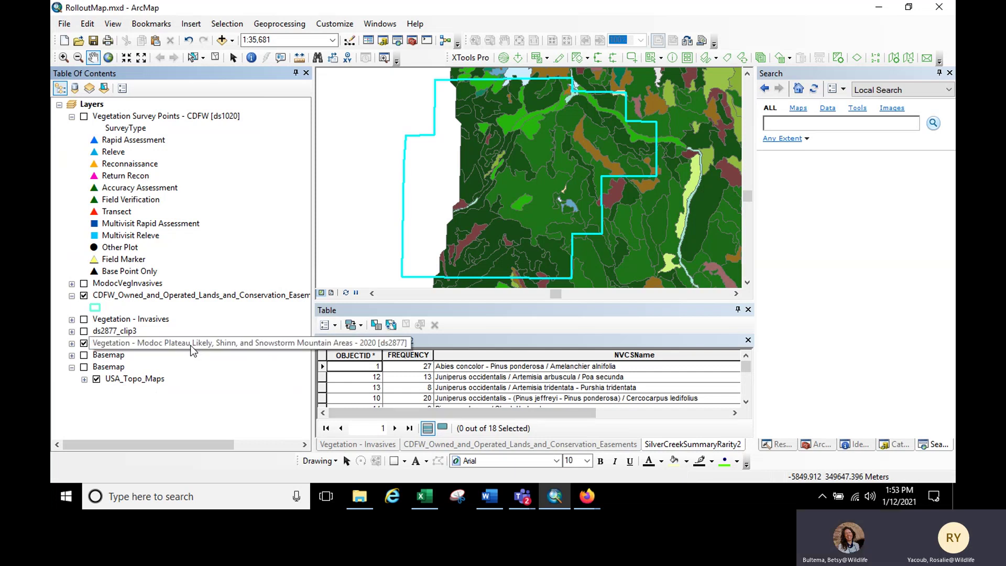
- Copy the Modoc Plateau vegetation layer [ds2877] and paste the duplicate into the Layers data frame
click(71, 343)
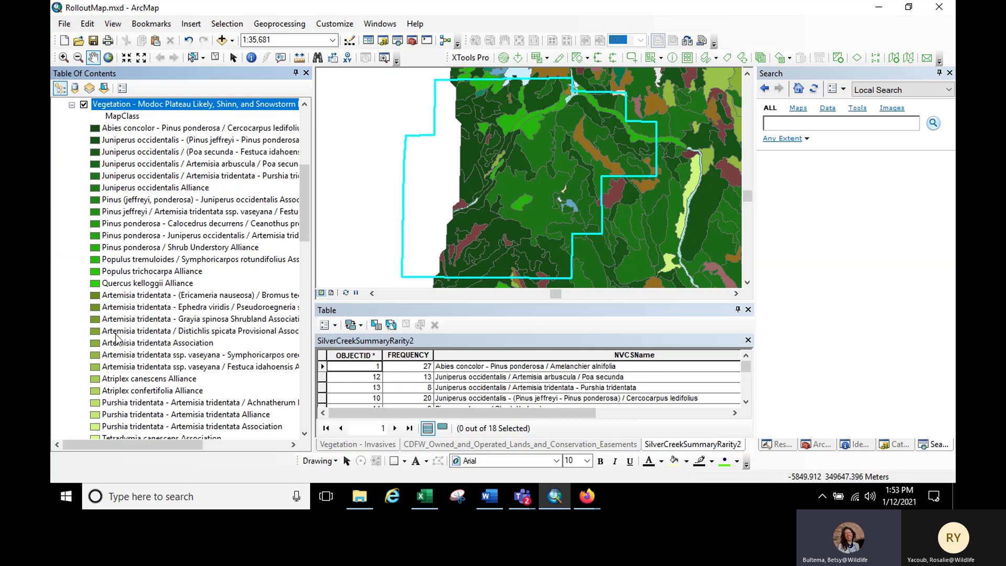
scroll(549, 189, up, 5)
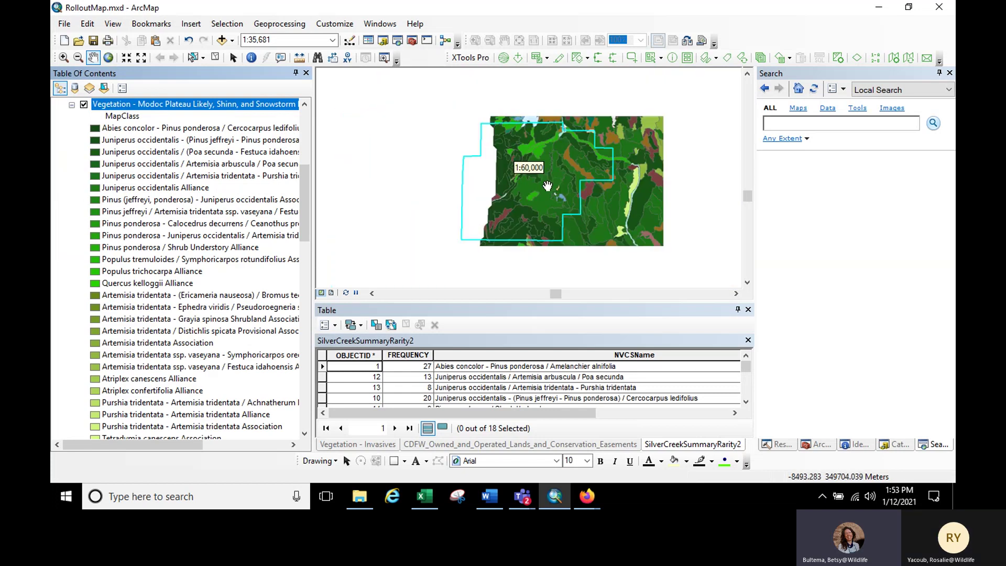
scroll(547, 186, up, 3)
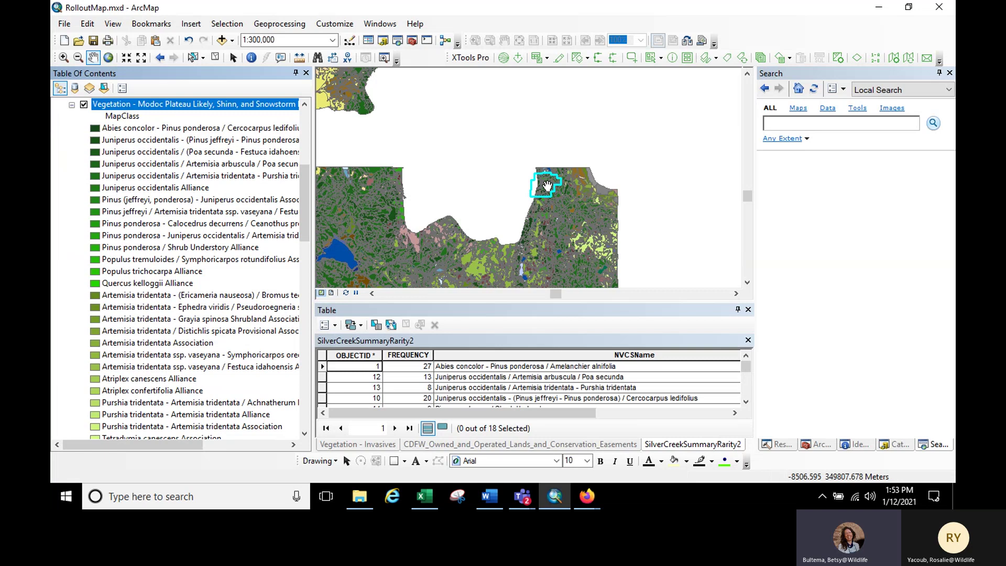
right_click(177, 106)
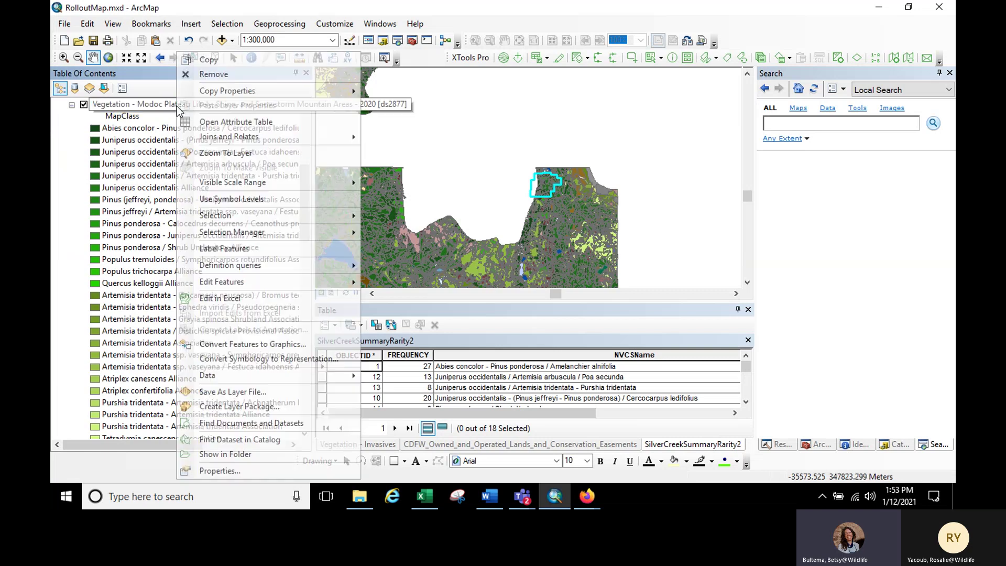
click(208, 66)
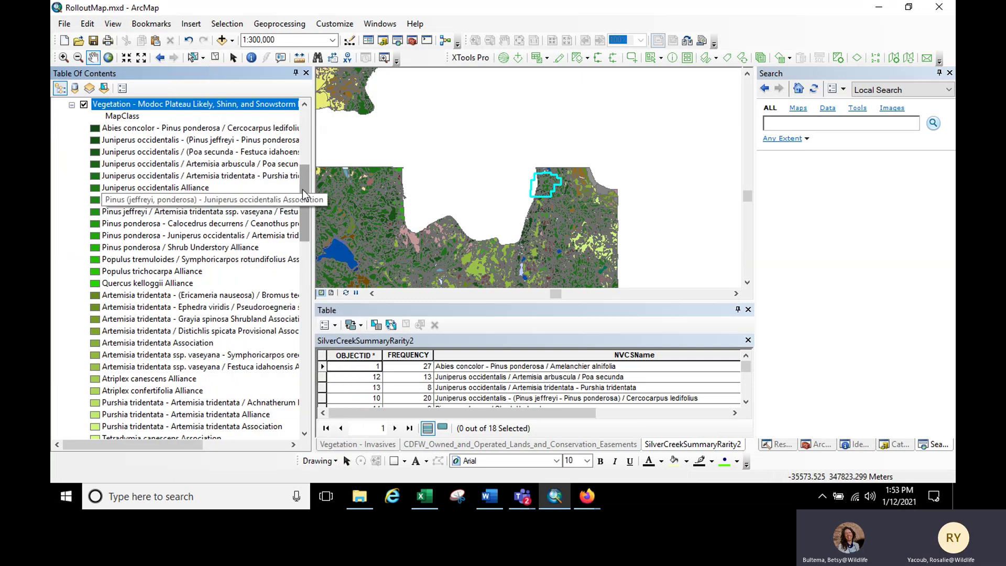
drag(302, 189, 300, 121)
click(93, 106)
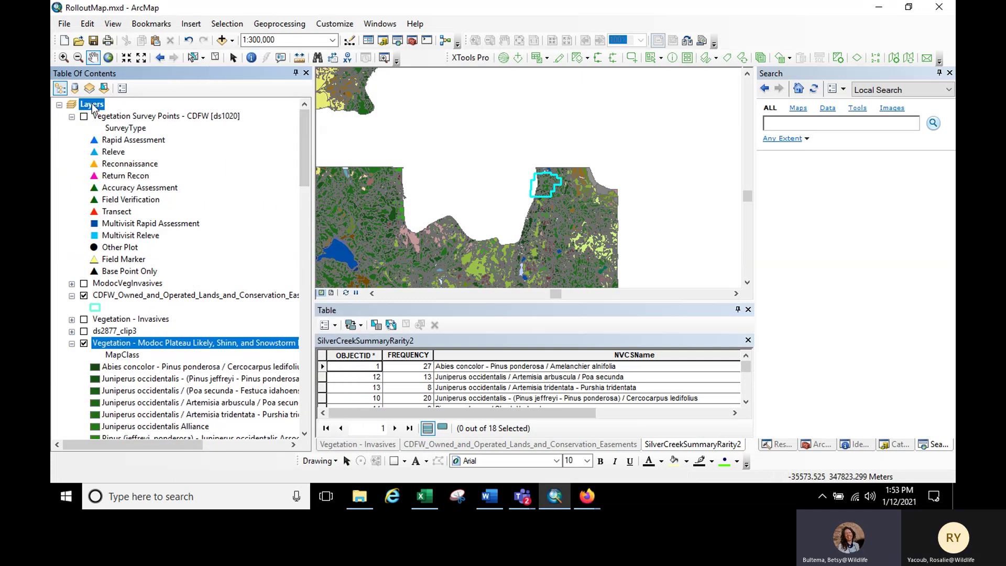
right_click(92, 106)
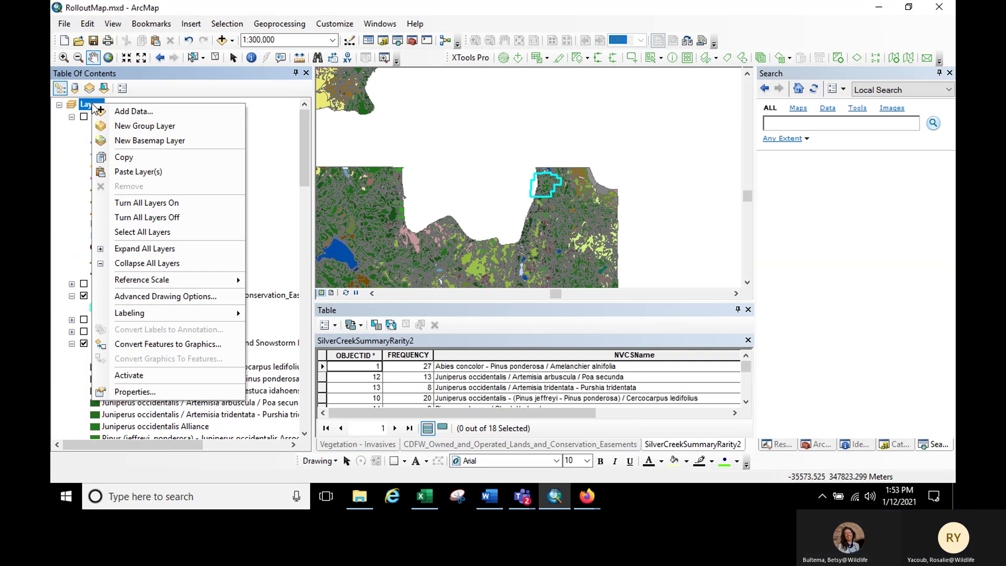
click(141, 173)
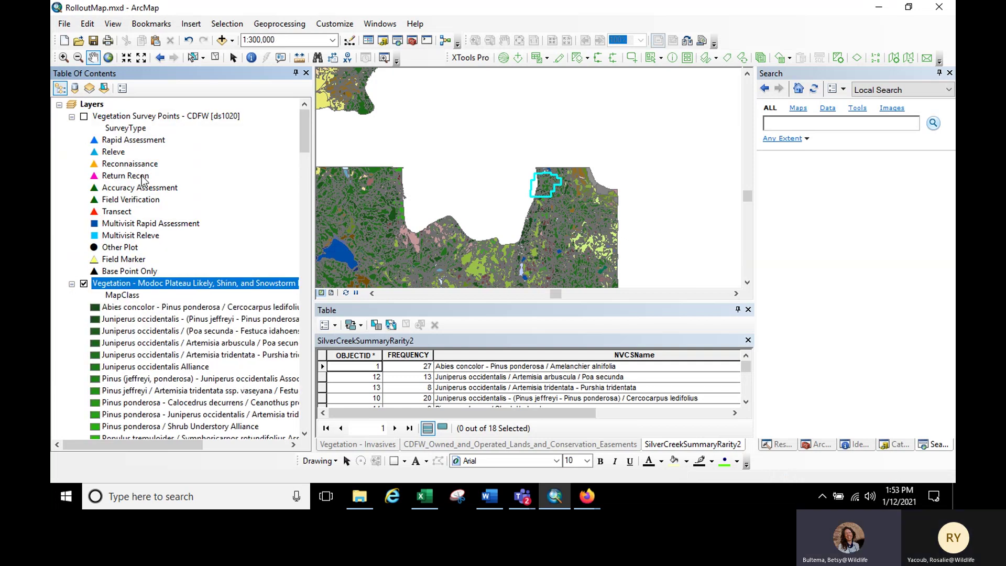
- Rename the duplicated Modoc Plateau vegetation layer as "Veg Invasives"
click(138, 283)
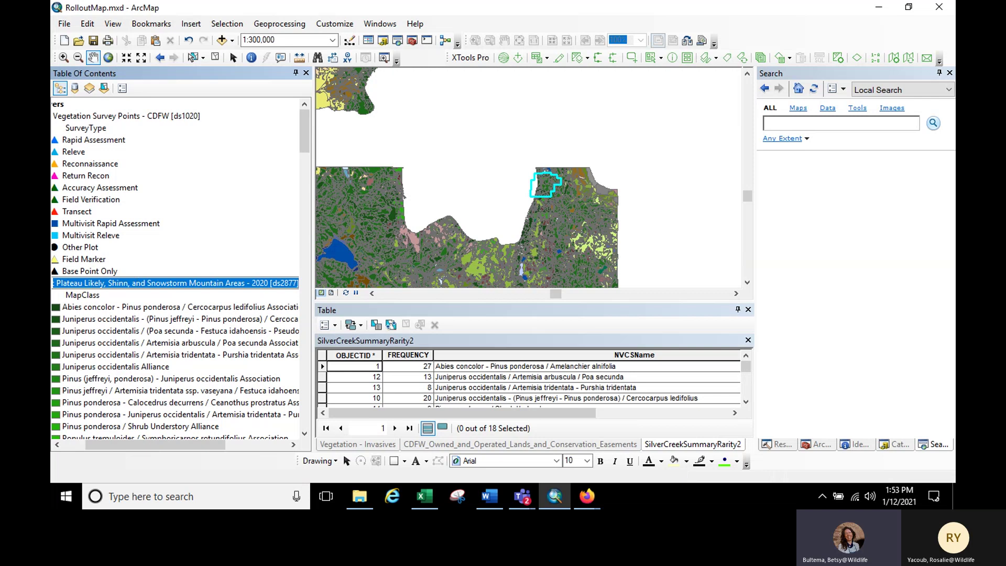
text(Veg I)
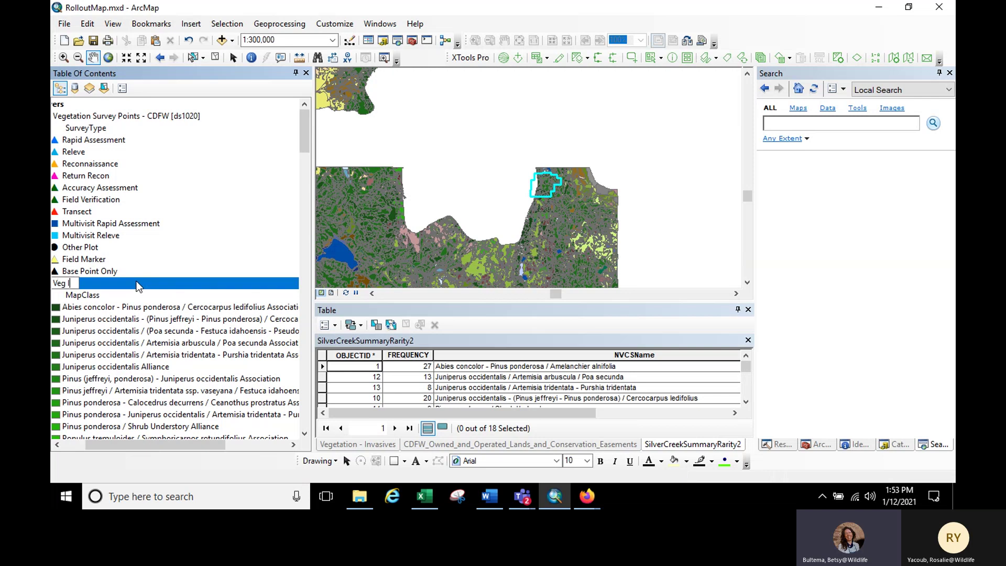
text(nvasives)
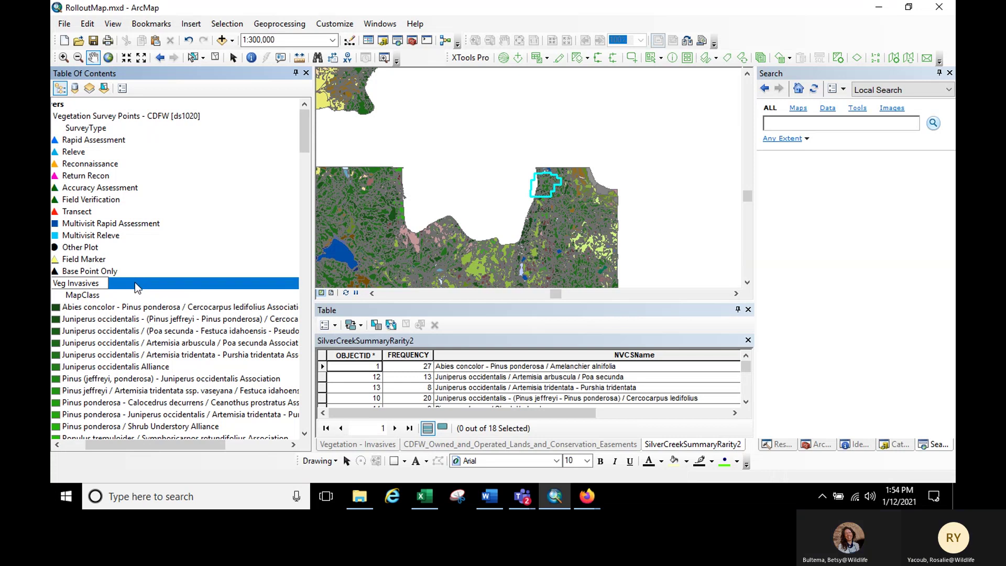
click(143, 443)
drag(144, 443, 75, 445)
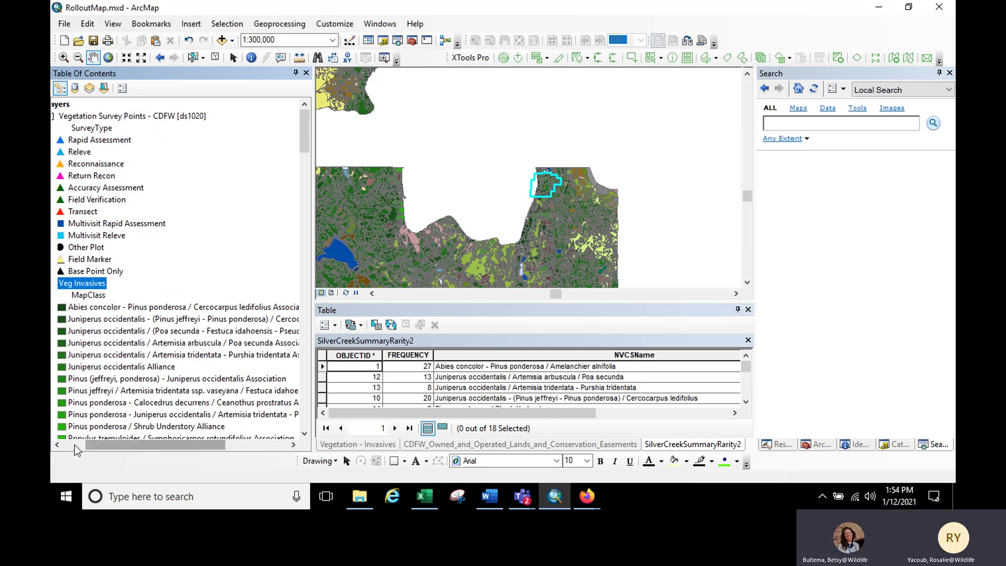
- Turn off the display of the original Modoc Plateau Likely, Shinn, and Snowstorm vegetation layer [ds2877]
scroll(129, 350, down, 15)
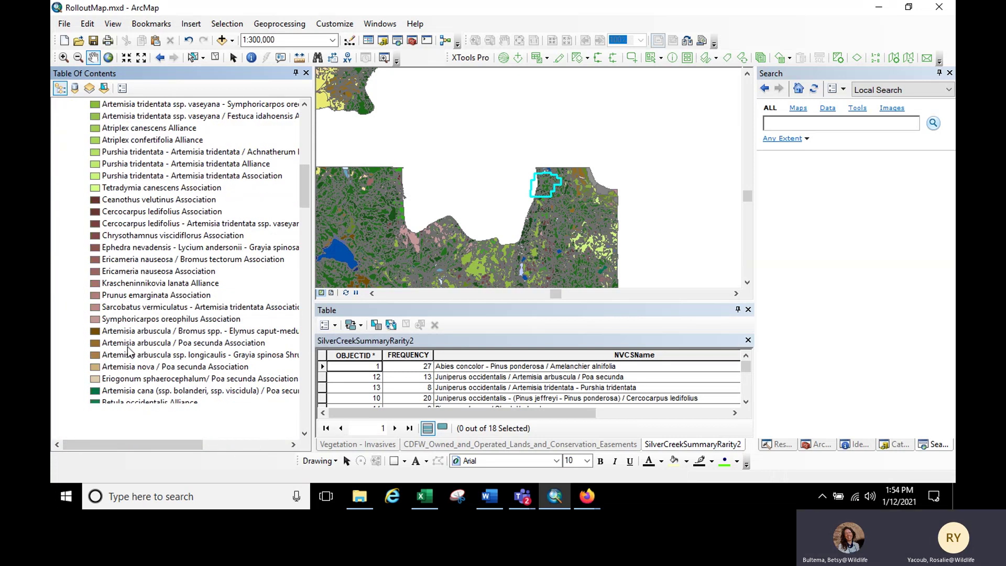
scroll(135, 351, down, 2)
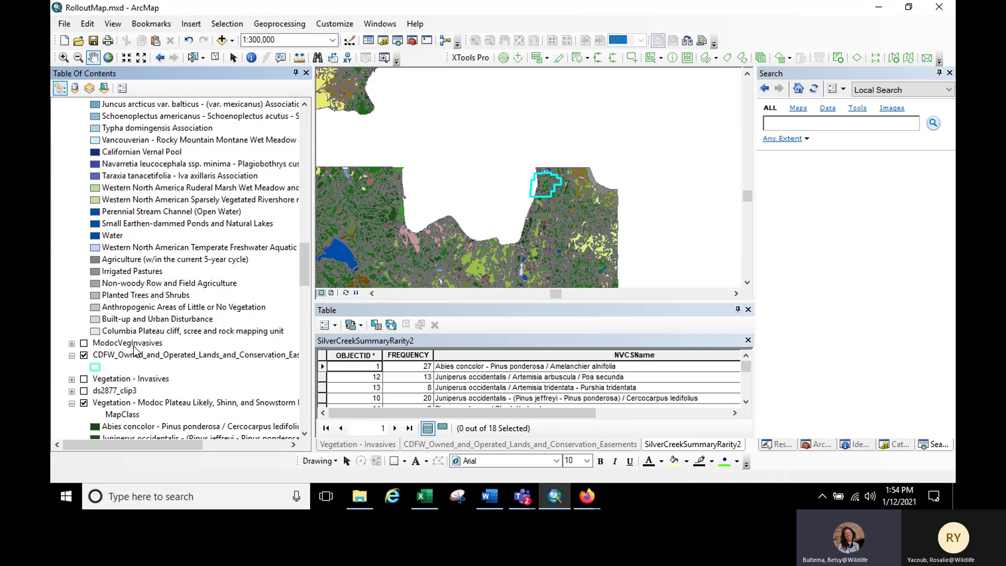
click(83, 402)
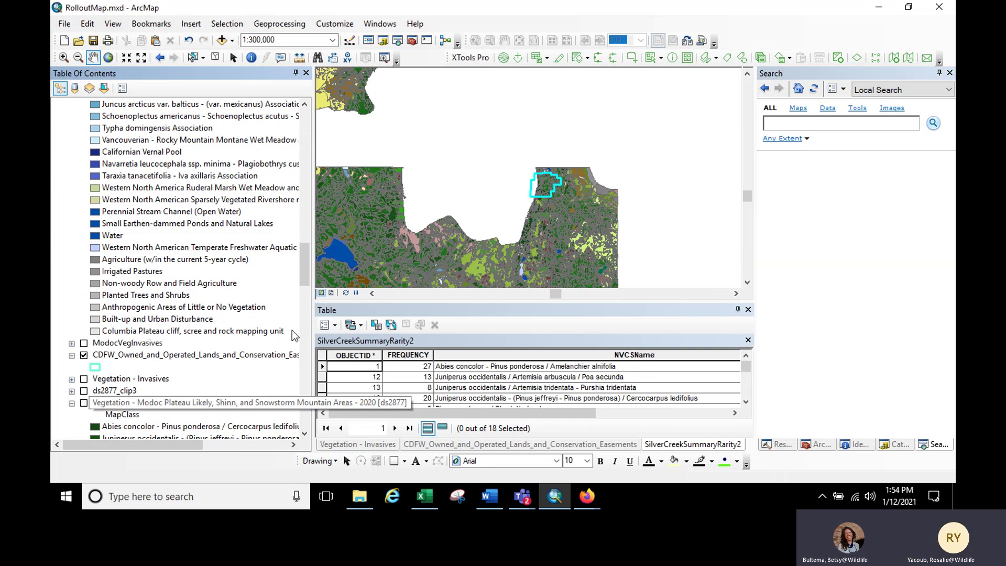
drag(304, 260, 304, 126)
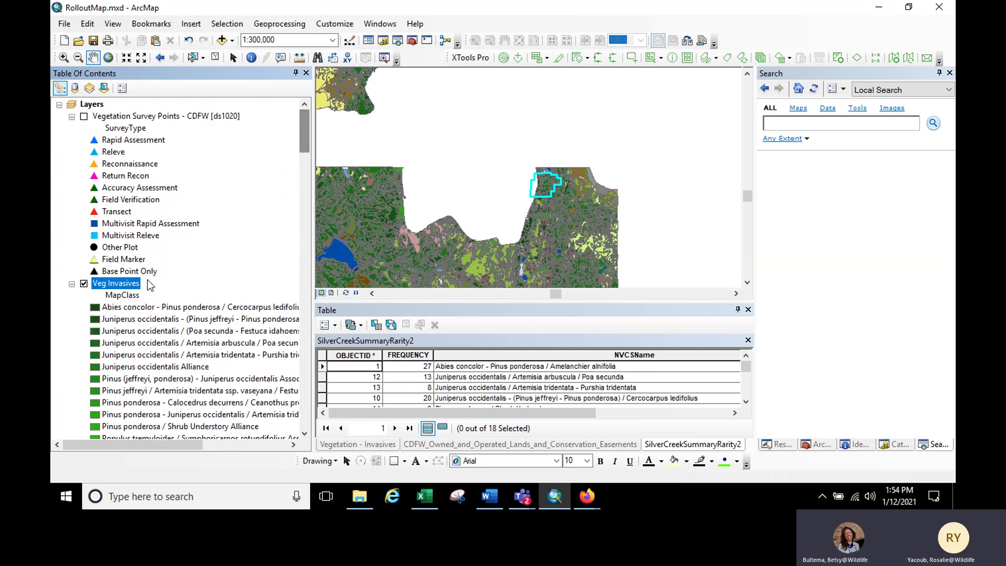
- Symbolize the Veg Invasives layer by unique values of the INVASIVE_P field, adding all values
double_click(119, 283)
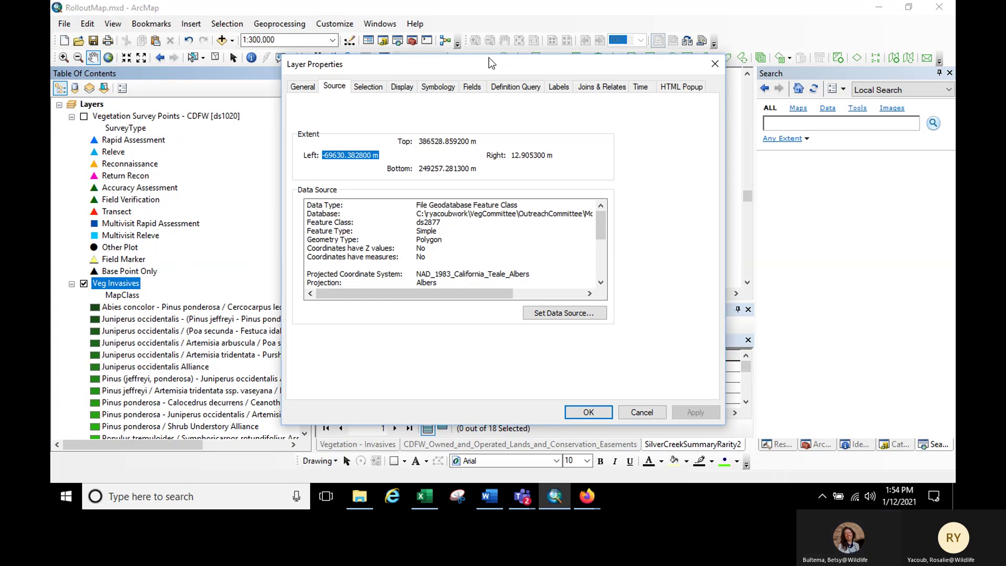
click(433, 87)
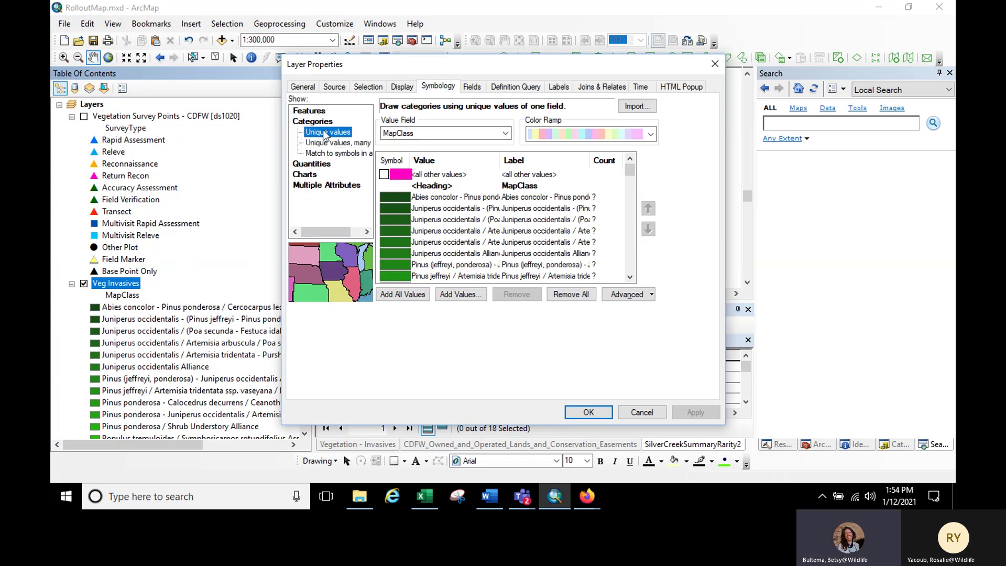
click(440, 134)
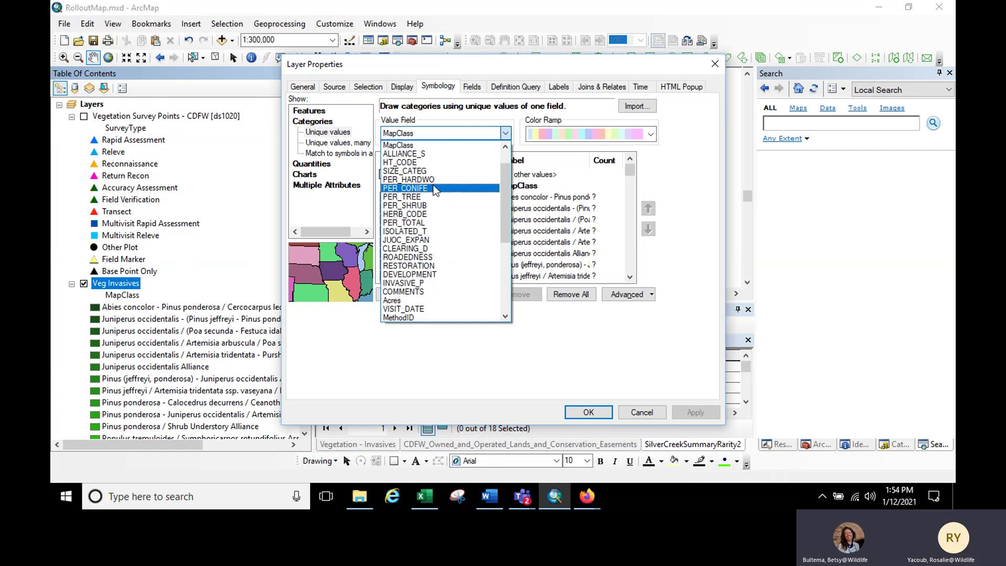
click(414, 283)
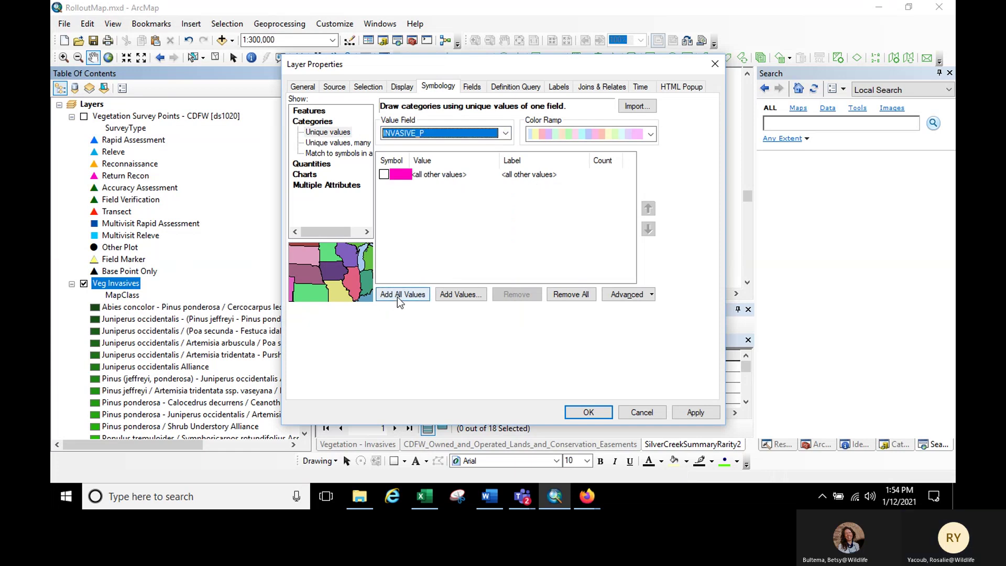
click(397, 297)
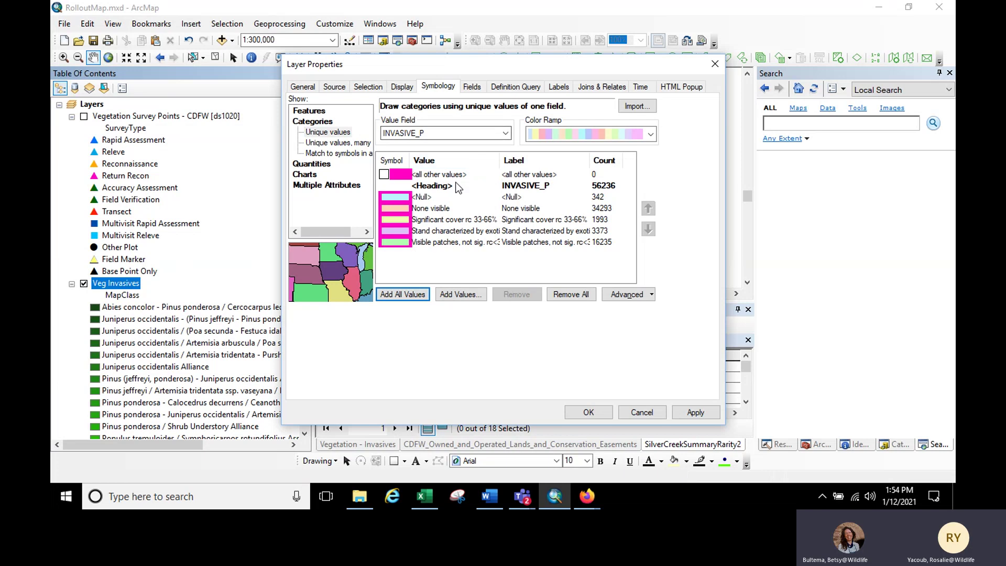
- Remove the <Null> value from the Veg Invasives symbology and apply the new categories to the map
click(395, 198)
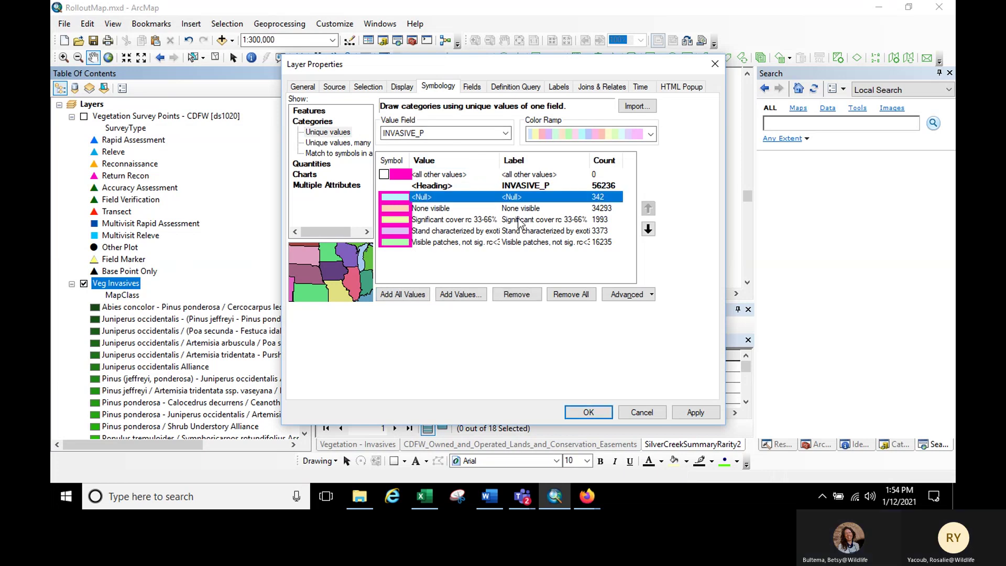
click(516, 295)
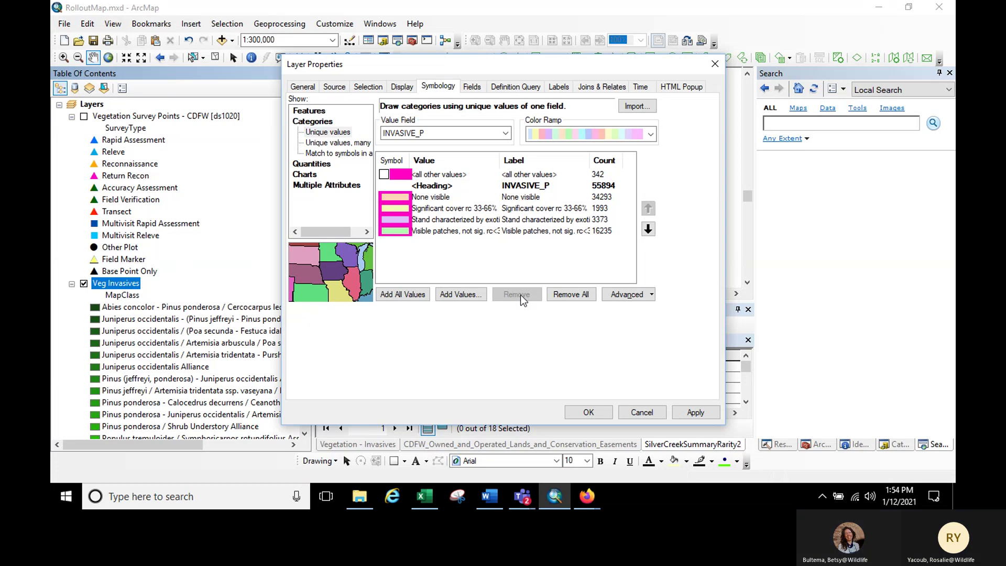
double_click(395, 197)
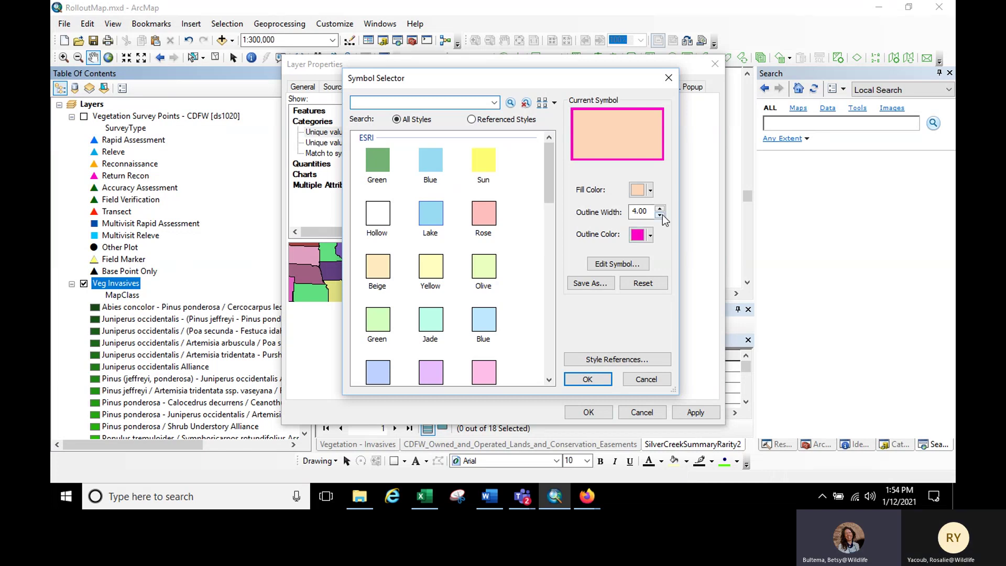
click(647, 380)
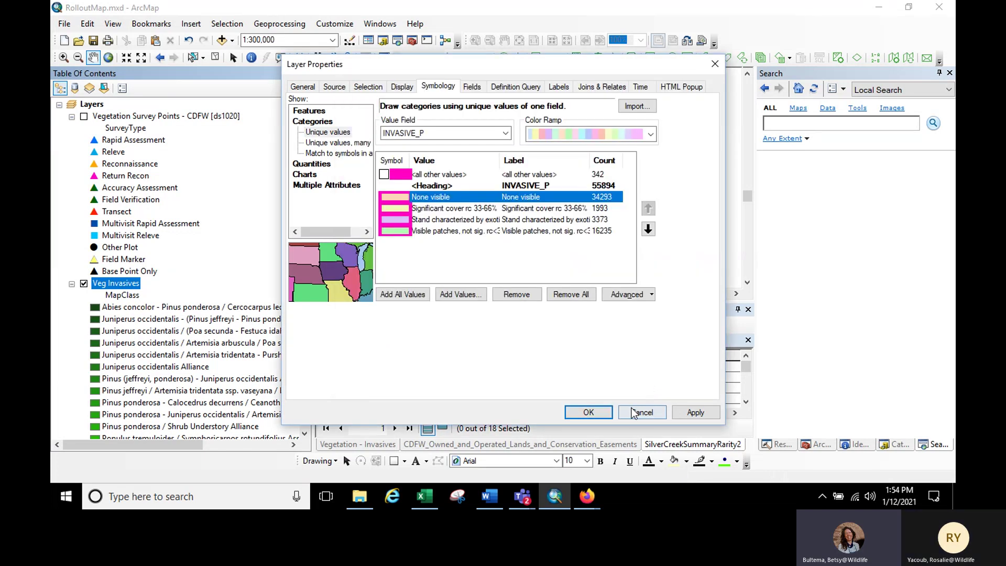
click(588, 413)
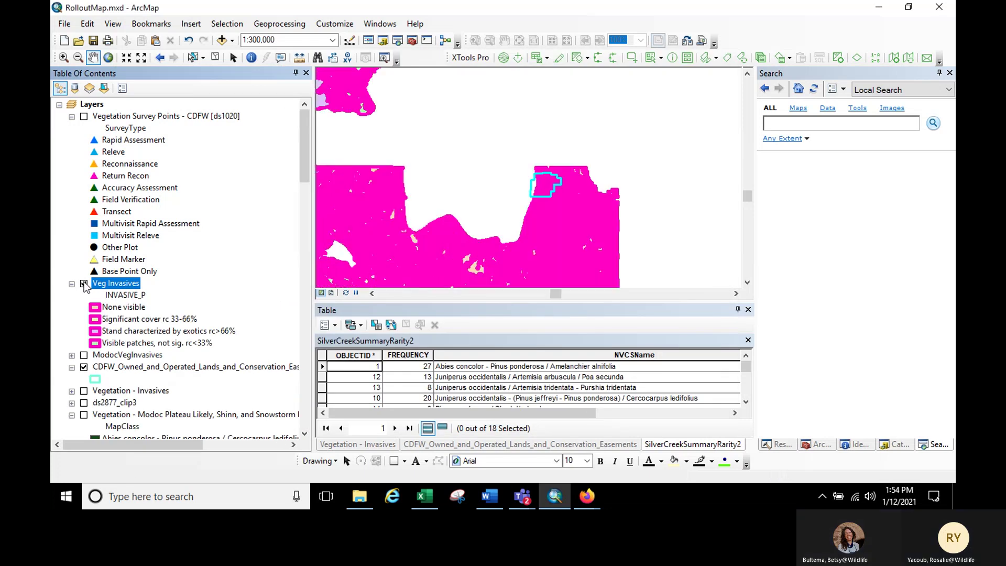
- Hide and collapse Veg Invasives, and show the Vegetation - Invasives layer moved above it with its legend expanded
click(84, 283)
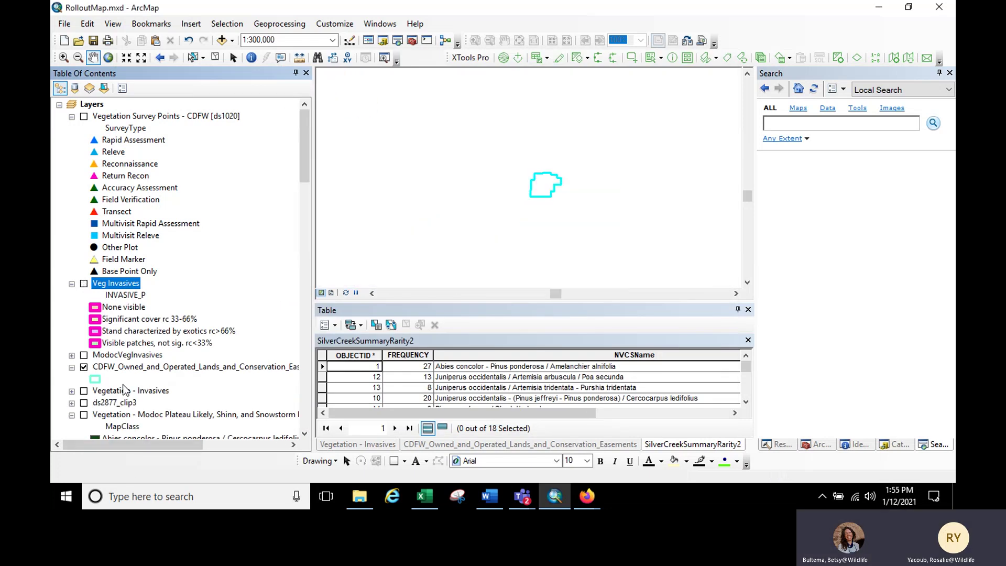
drag(126, 394, 107, 279)
click(84, 283)
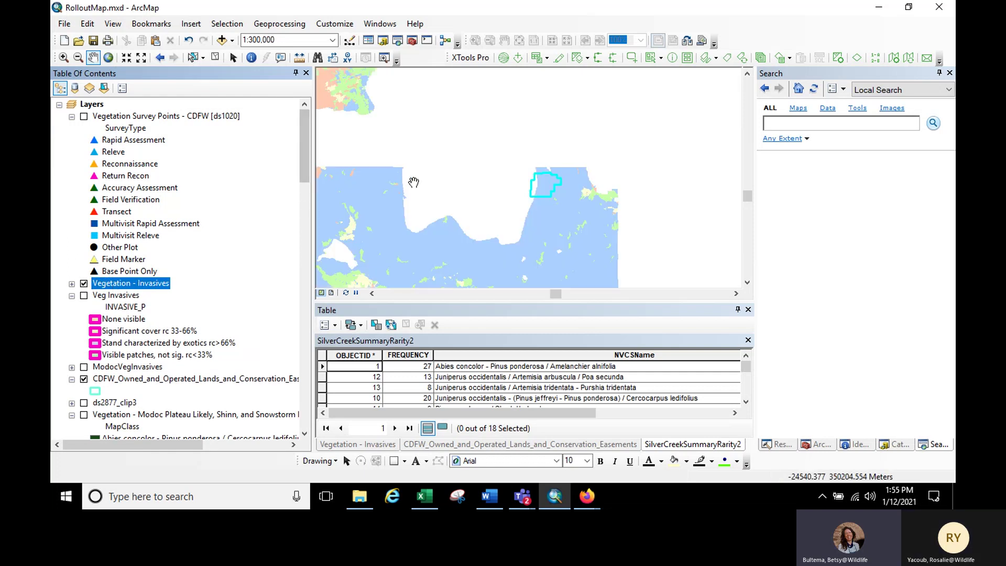
click(72, 284)
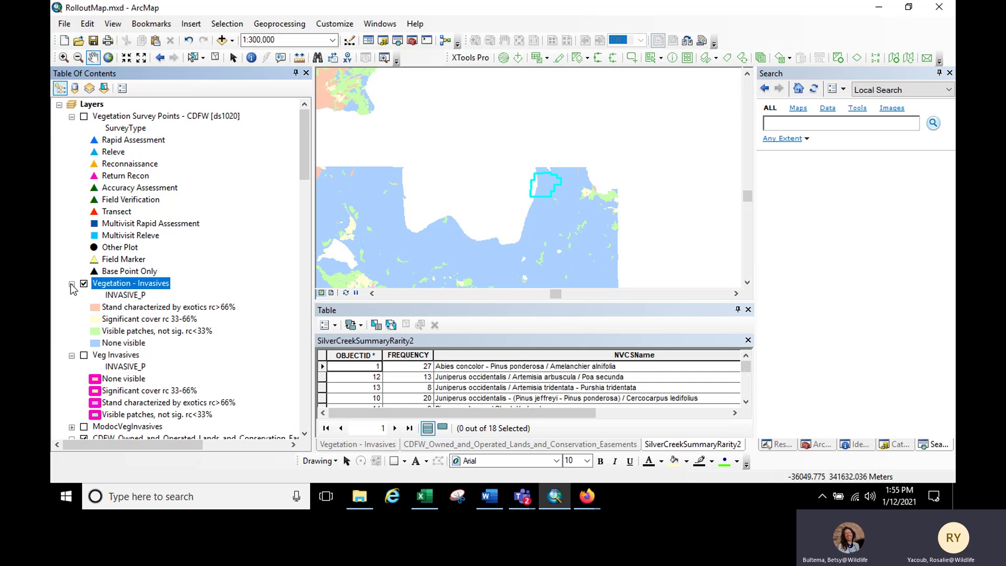
click(71, 355)
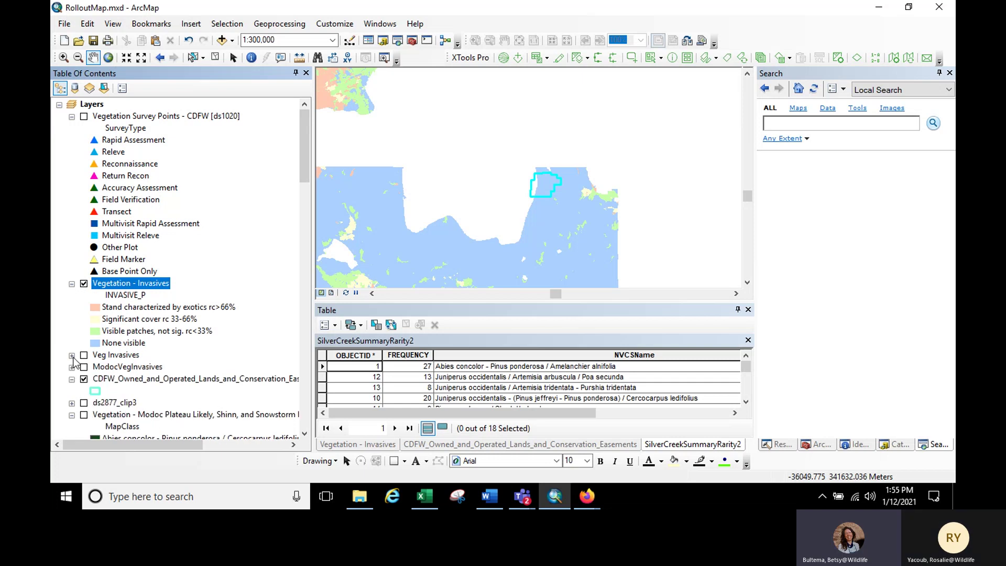
- Zoom the map to the full extent of Vegetation - Invasives and turn off the CDFW owned lands and conservation easements layer
right_click(130, 284)
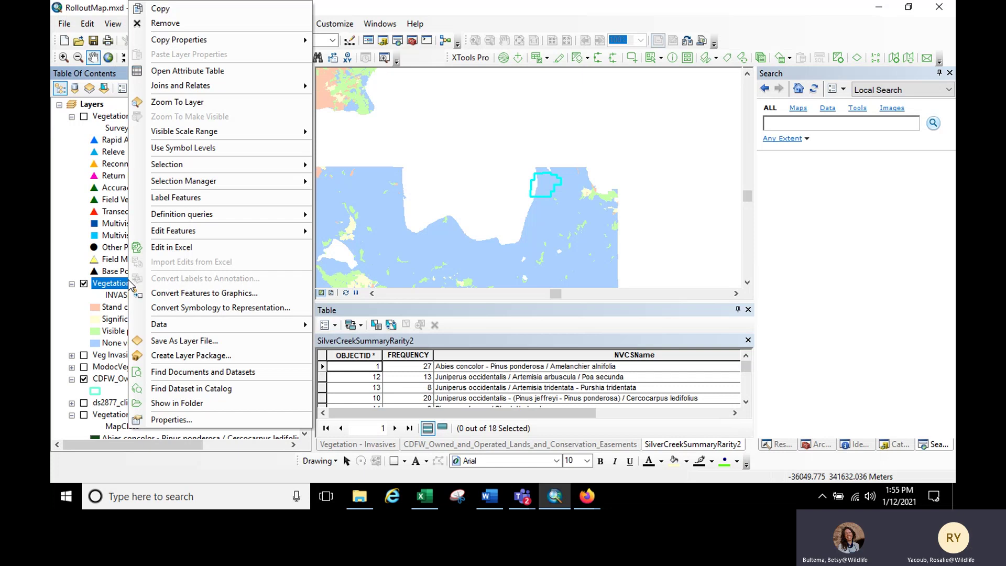
click(187, 103)
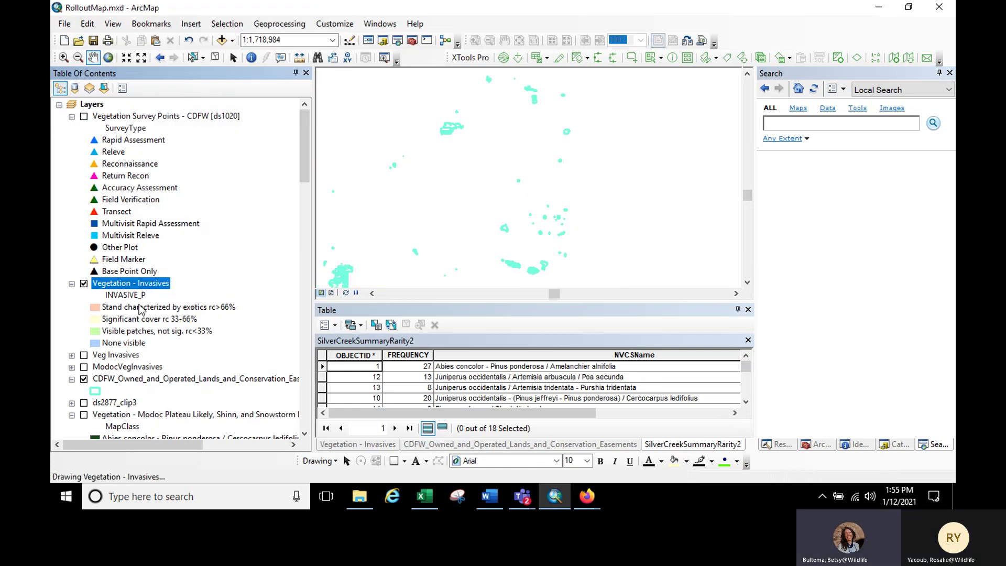
click(84, 378)
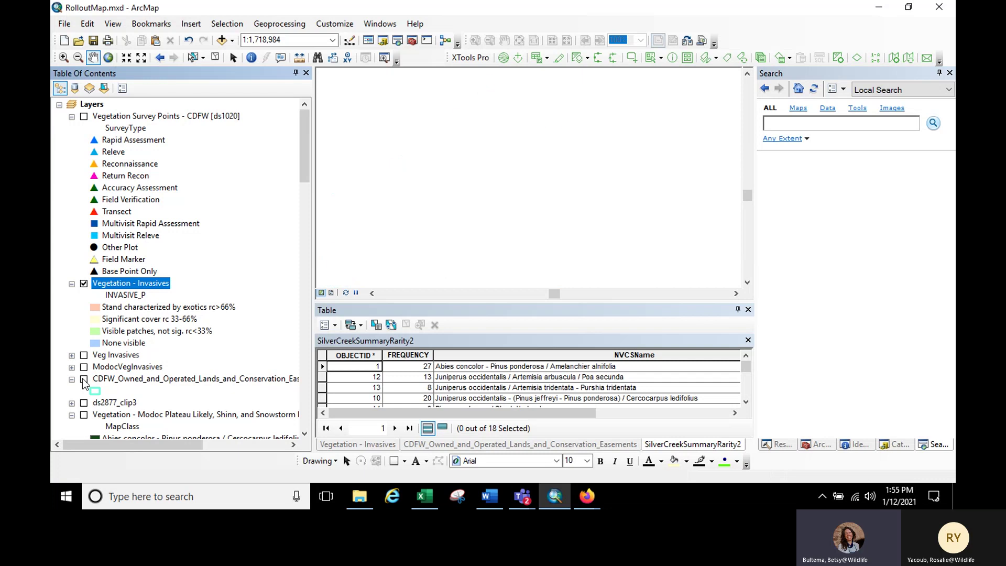
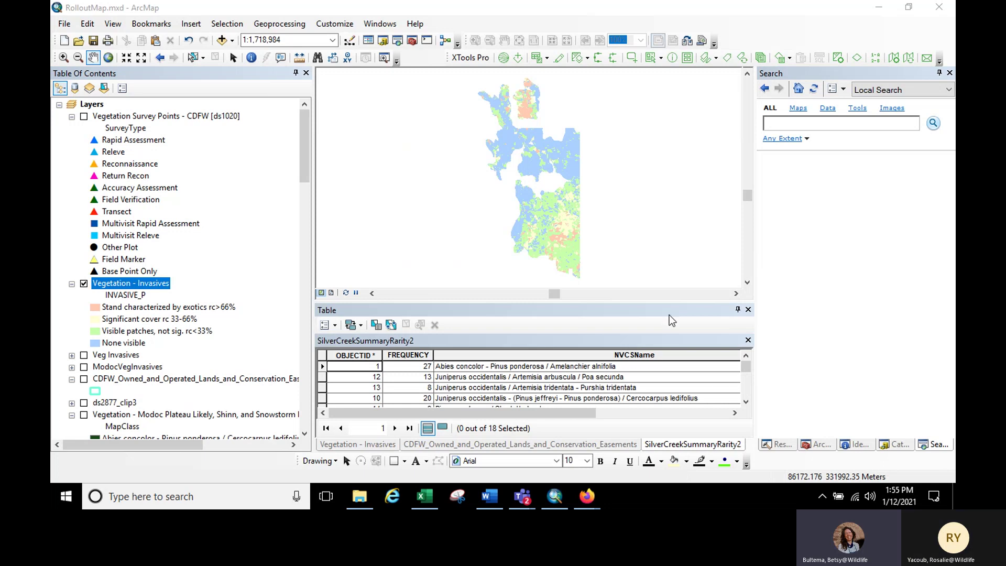
- Add the USA Topo Maps basemap beneath the Vegetation - Invasives layer
click(534, 140)
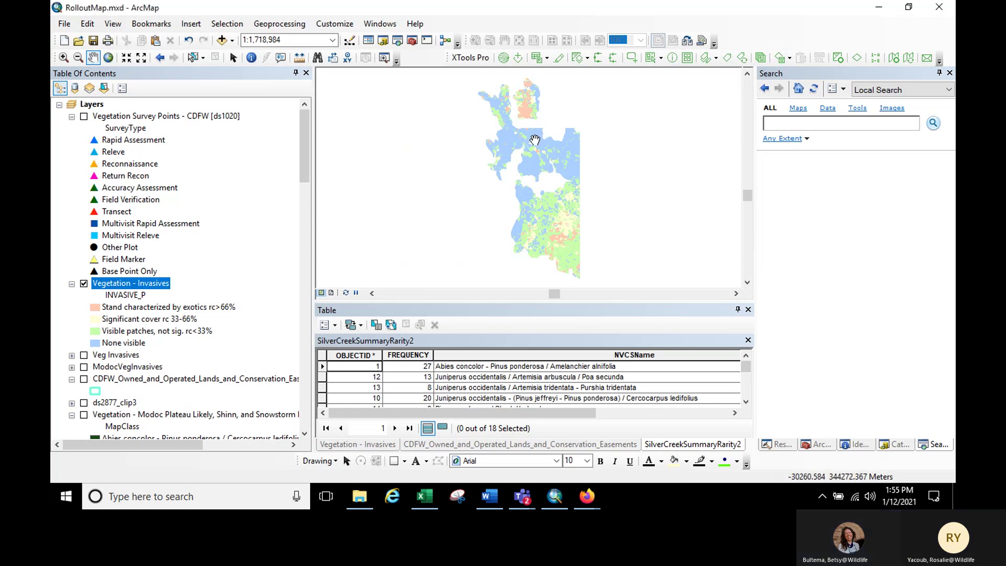
drag(534, 140, 528, 180)
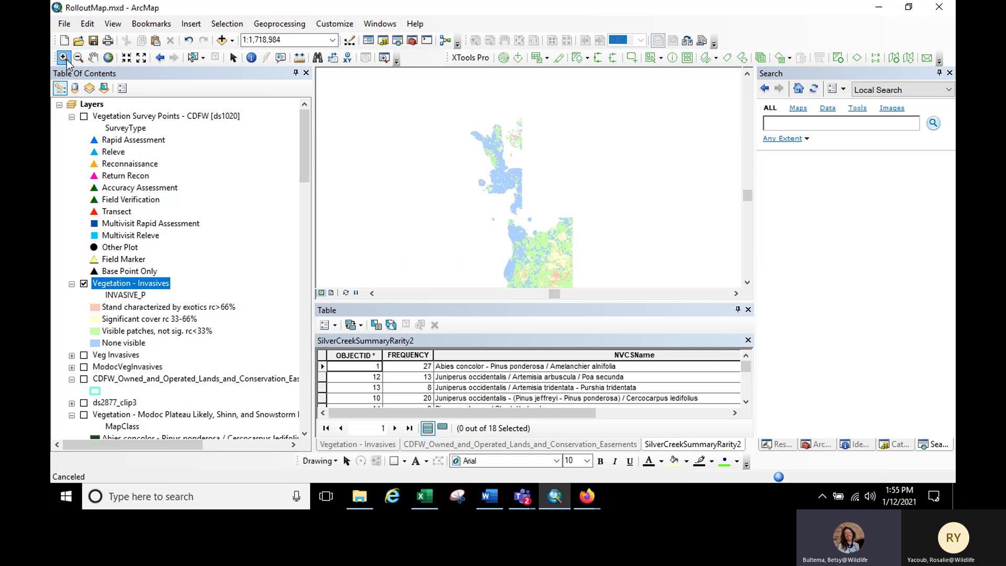
click(63, 58)
drag(530, 182, 546, 201)
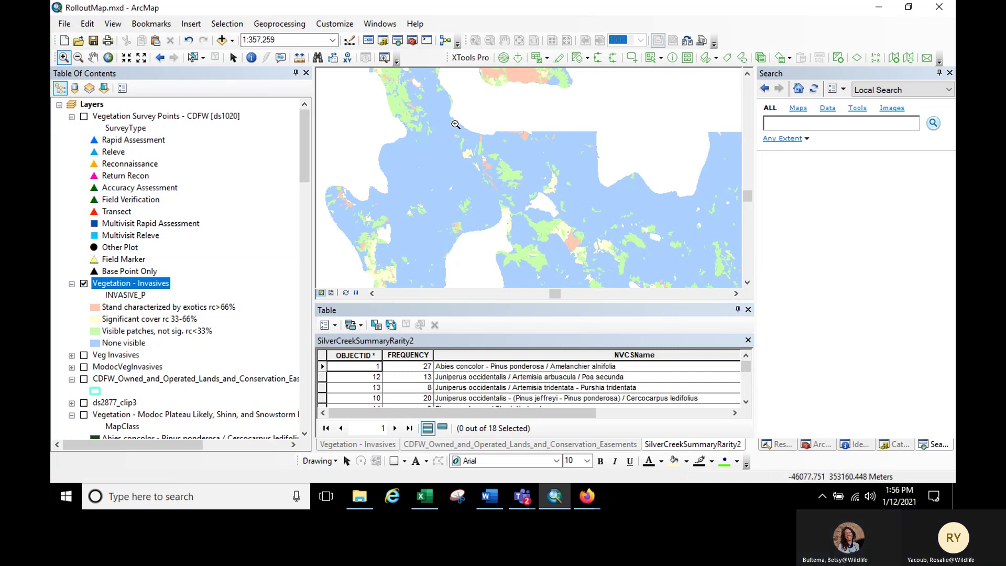
drag(447, 120, 536, 206)
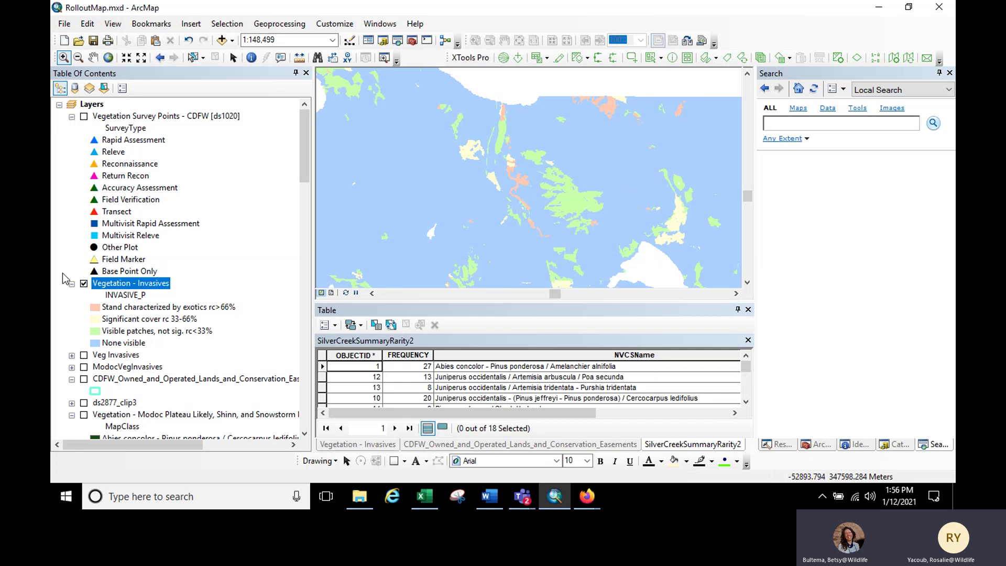
click(232, 42)
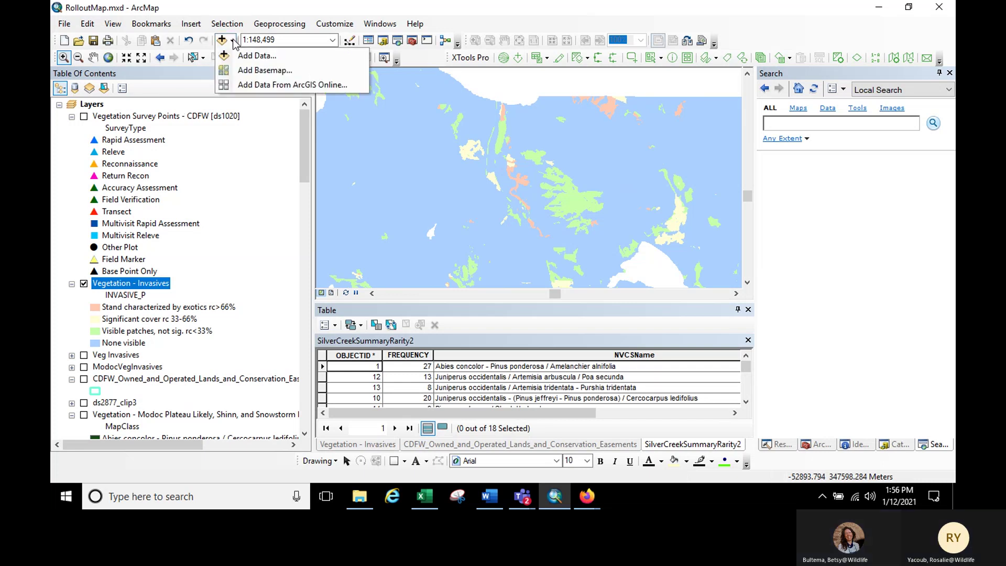
click(242, 73)
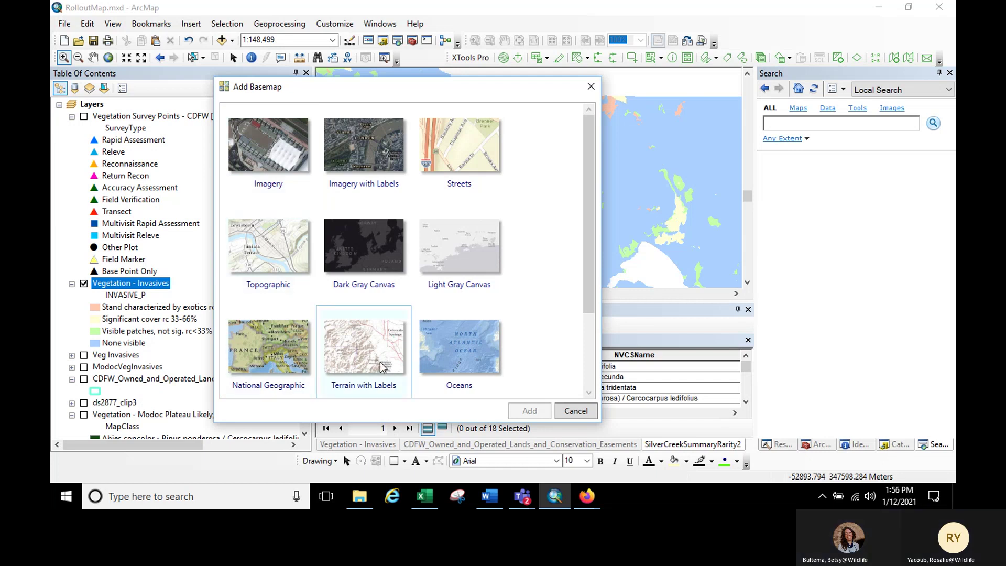
scroll(429, 336, down, 2)
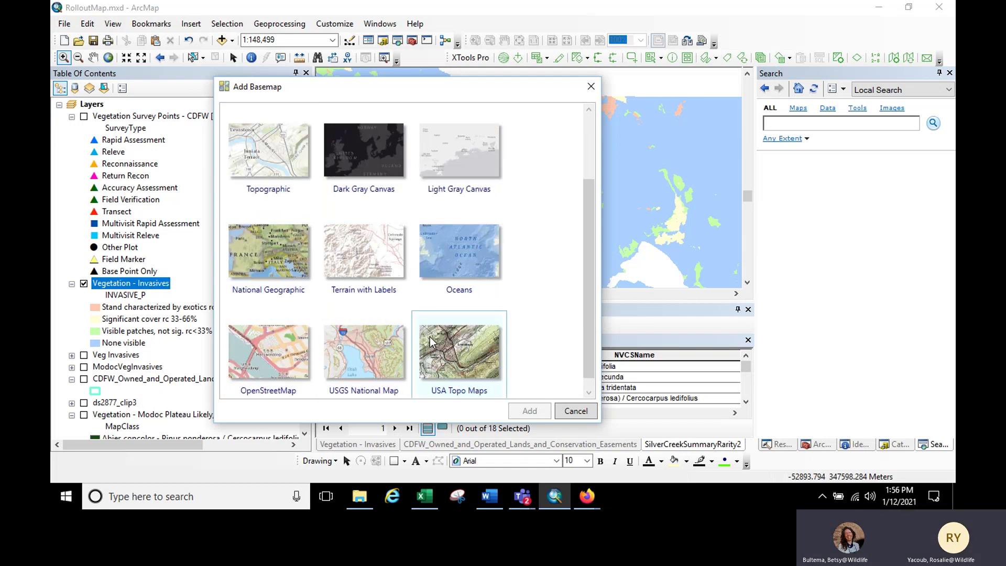
click(444, 367)
click(530, 415)
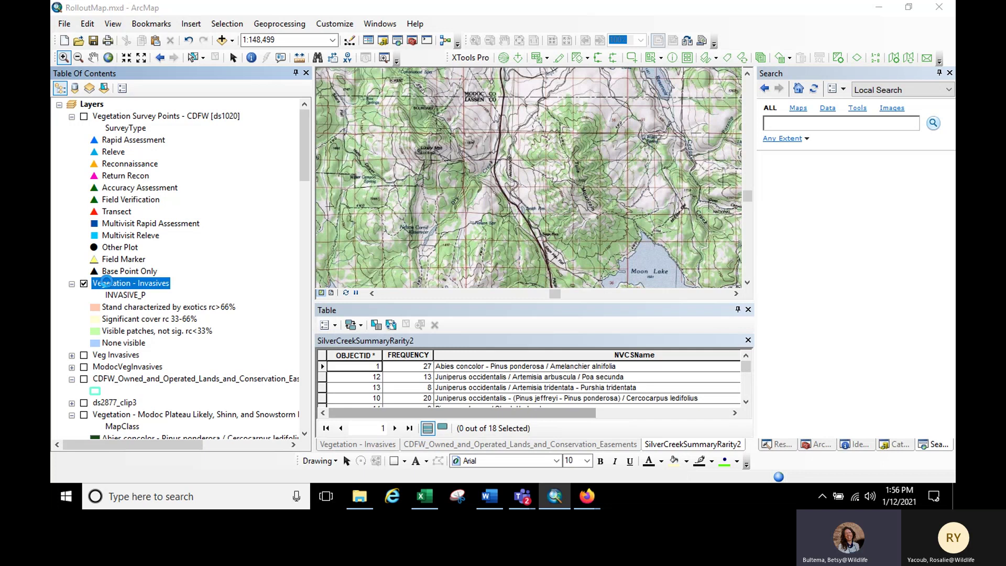
- Check the transparency percentage in the display properties of the Vegetation - Invasives layer
double_click(105, 282)
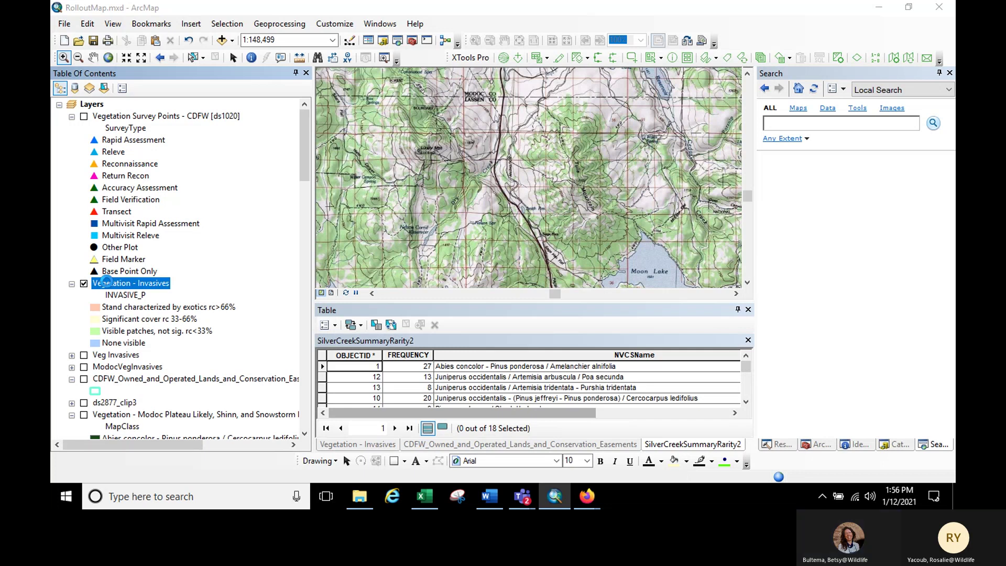
click(402, 85)
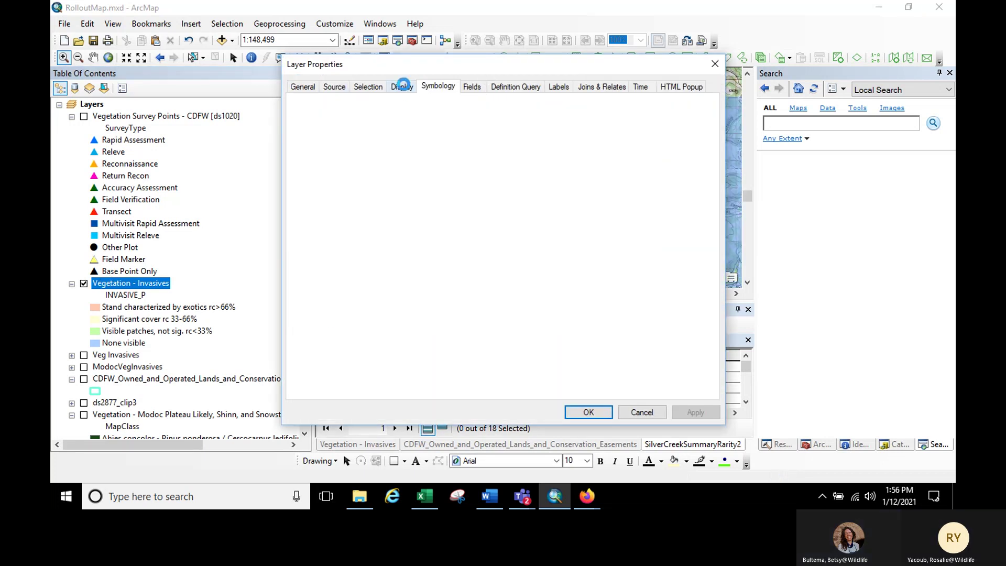
double_click(401, 115)
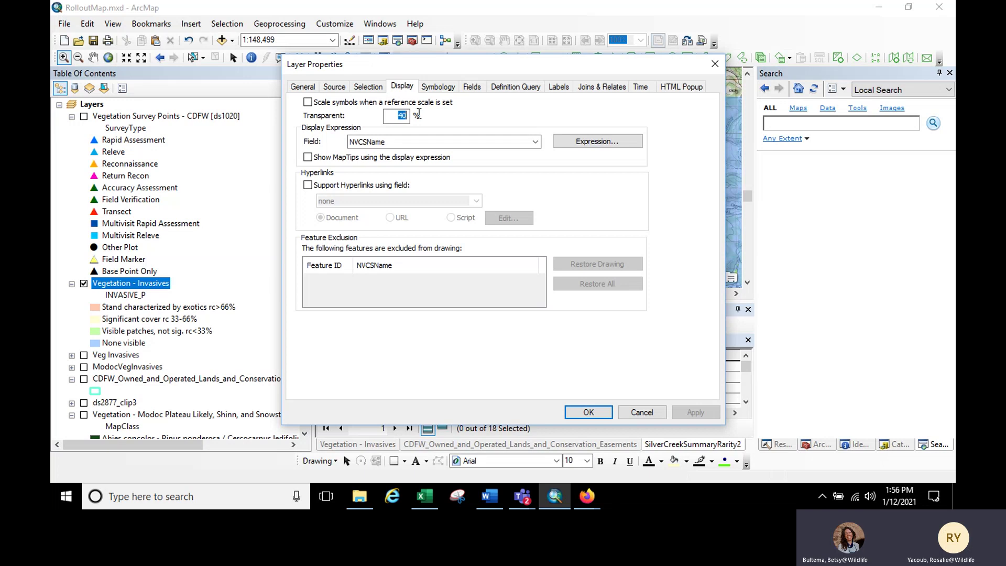
click(392, 117)
click(583, 412)
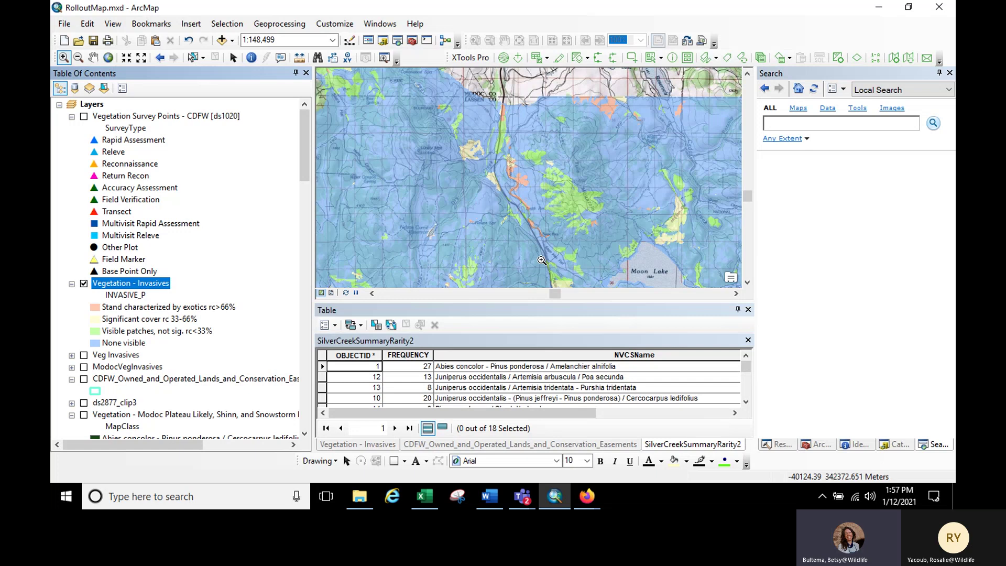
- Identify the vegetation polygons at the large green patch northwest of Moon Lake and view the Bromus tectorum record's attributes
click(252, 57)
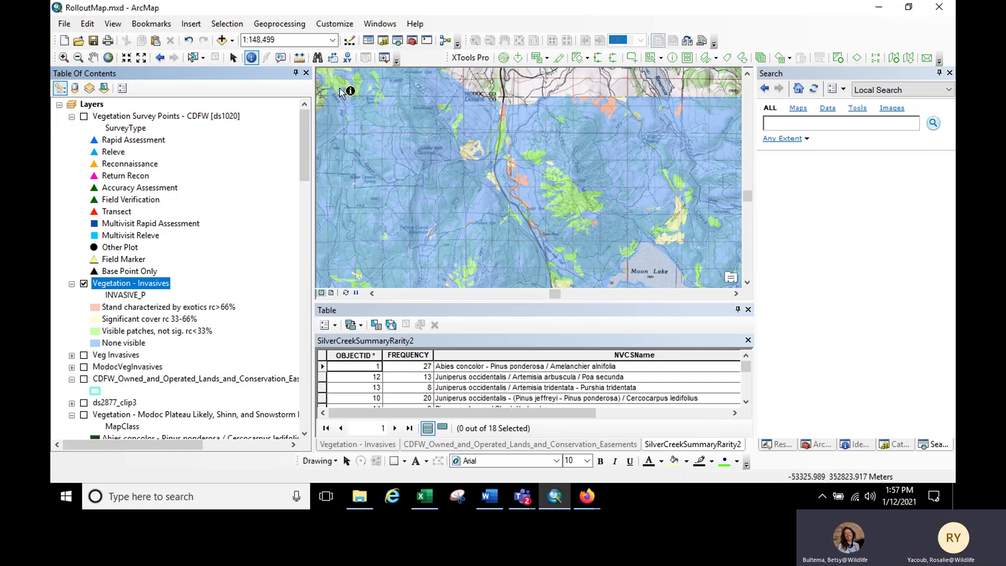
click(592, 197)
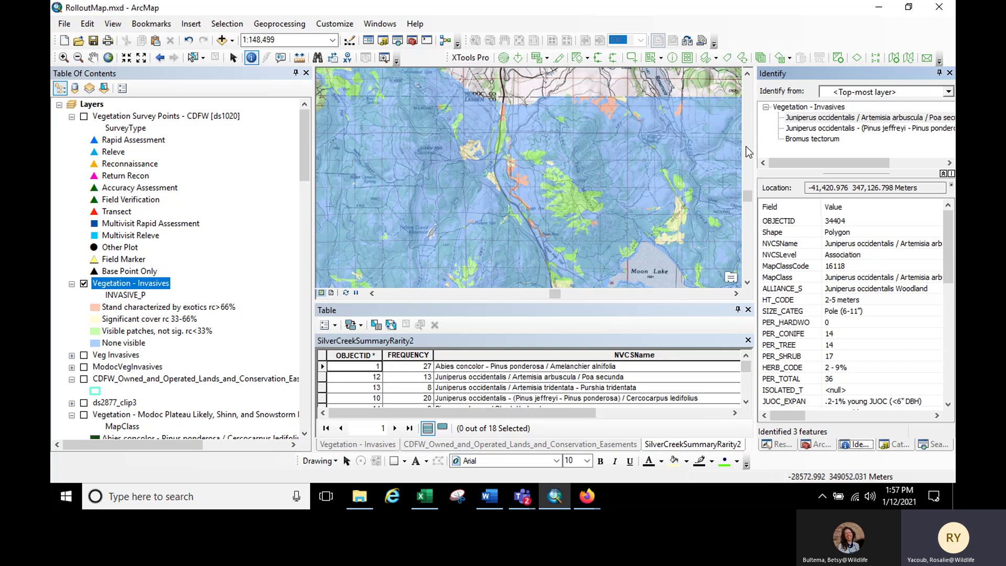
click(792, 139)
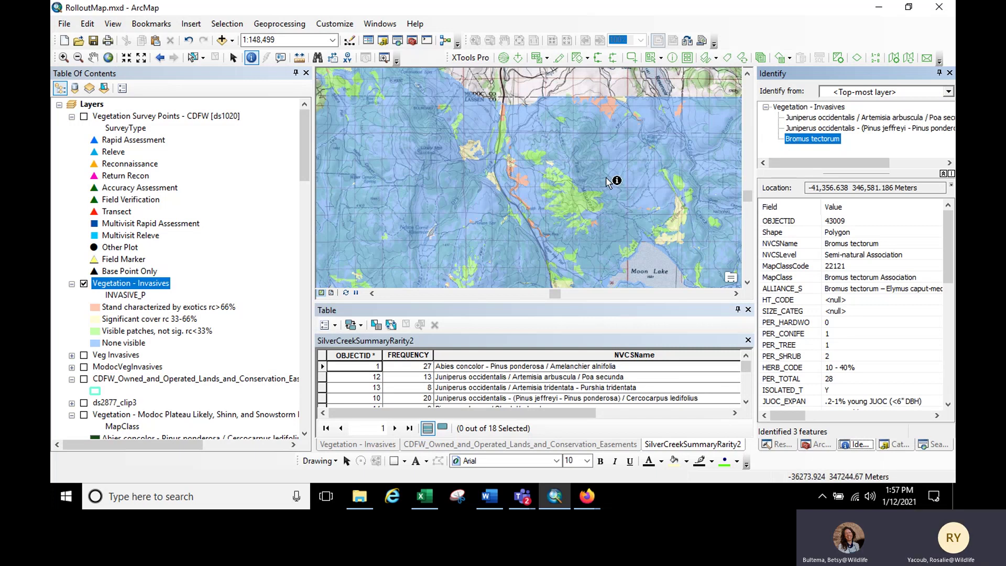
- Select the Vegetation - Invasives features along the road corridor west of Moon Lake with a freehand polygon selection
click(202, 59)
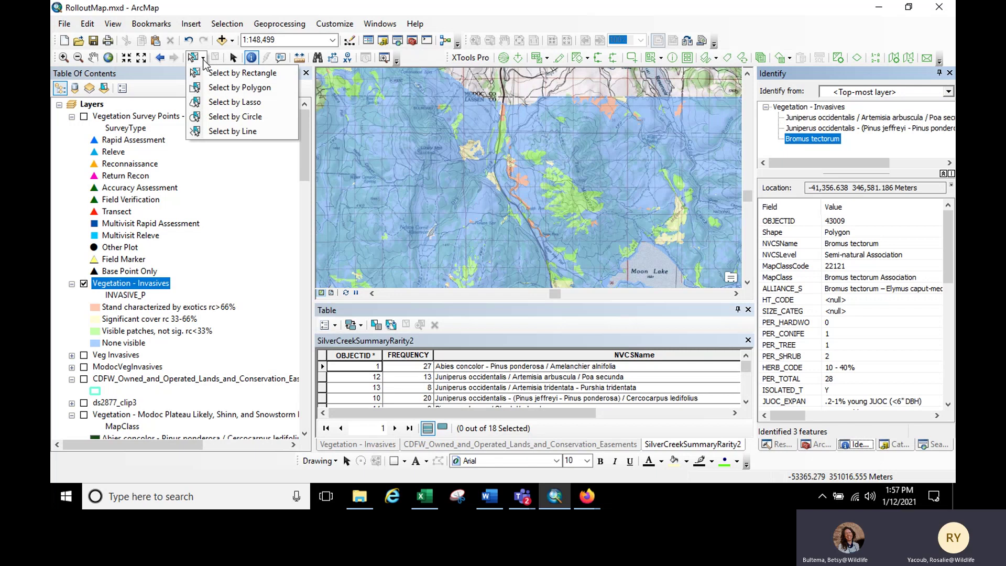
click(238, 87)
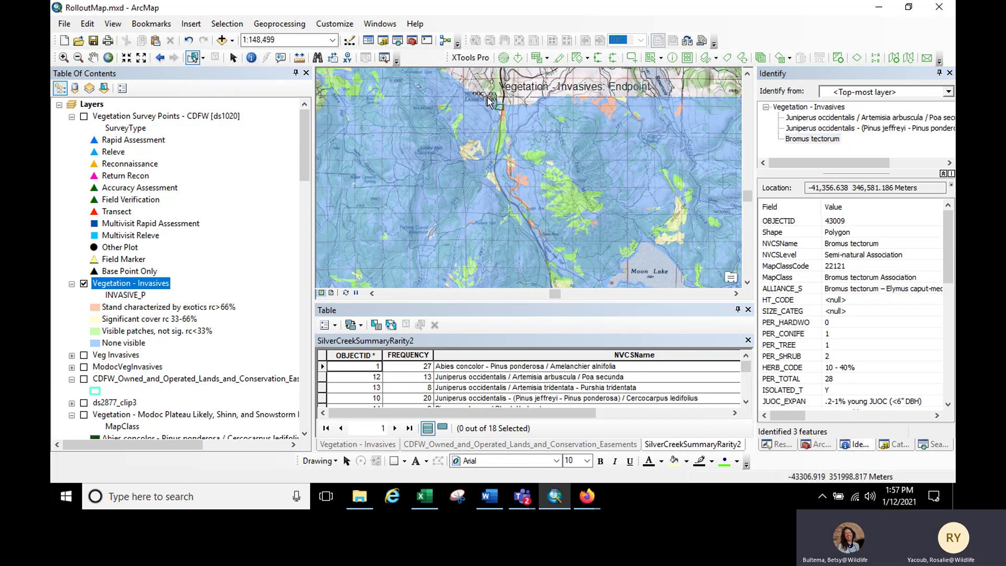
click(495, 100)
click(503, 118)
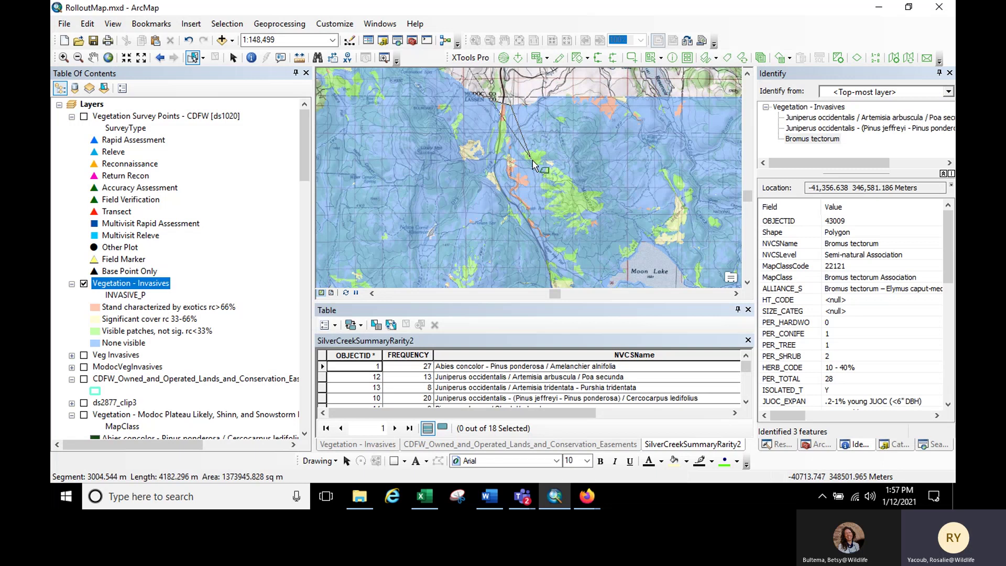
click(570, 270)
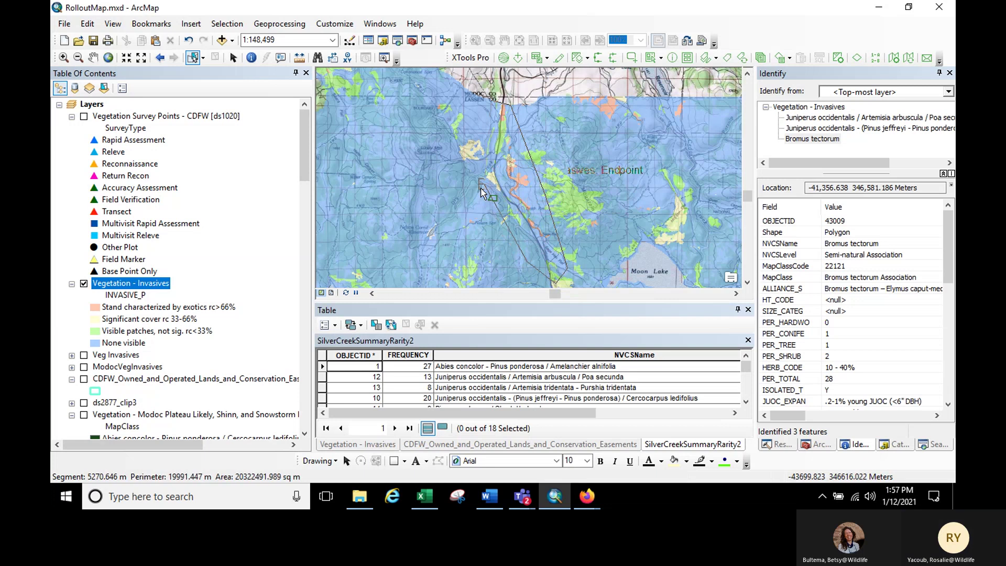
double_click(604, 184)
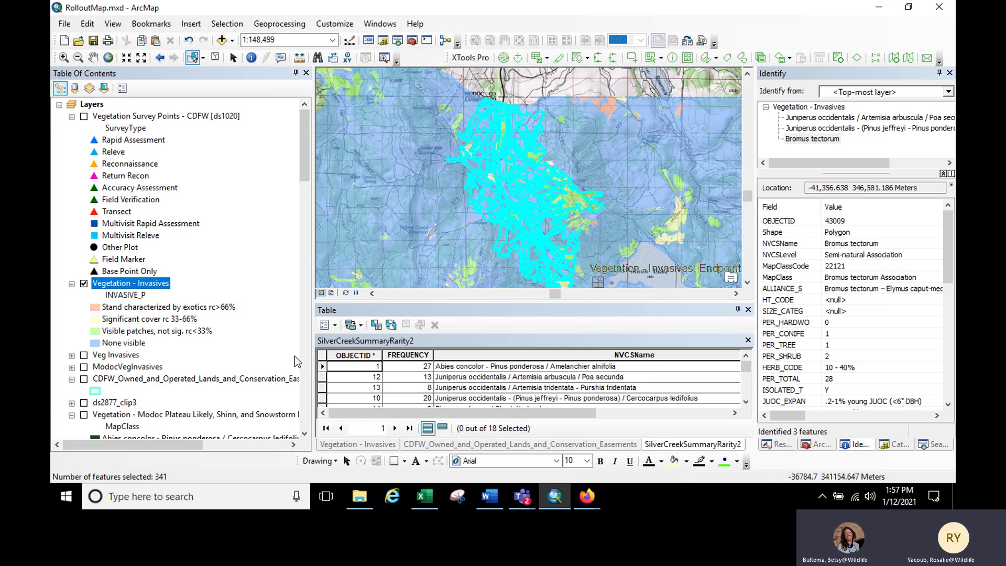
- Show only the selected Vegetation - Invasives records in the attribute table to review their map classes, and clear the selection
right_click(140, 288)
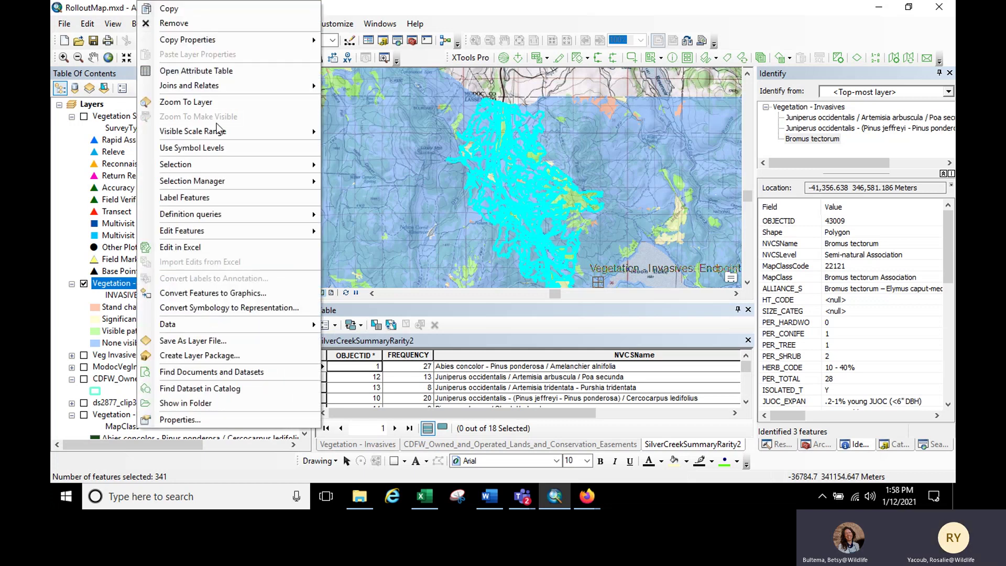
click(358, 444)
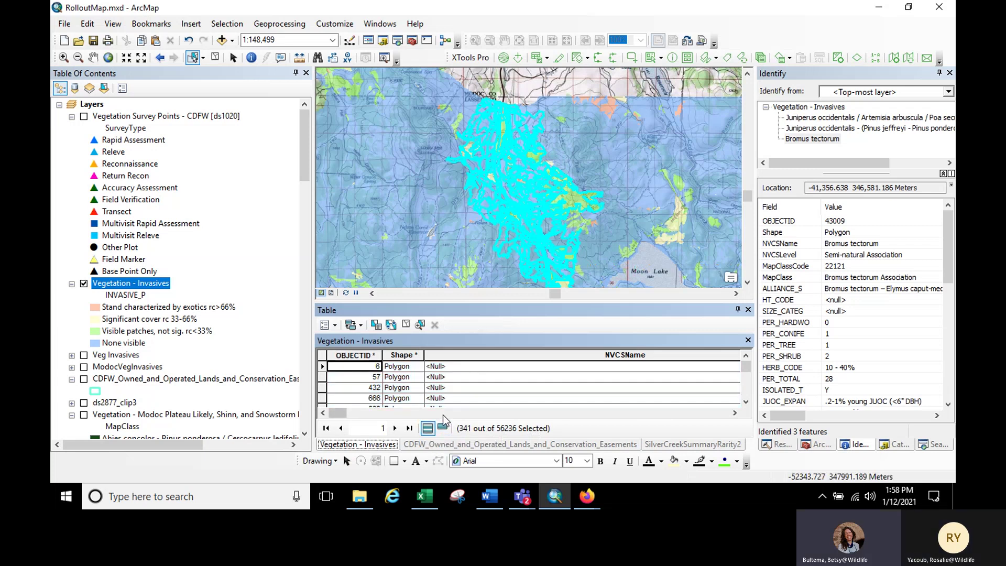
click(444, 428)
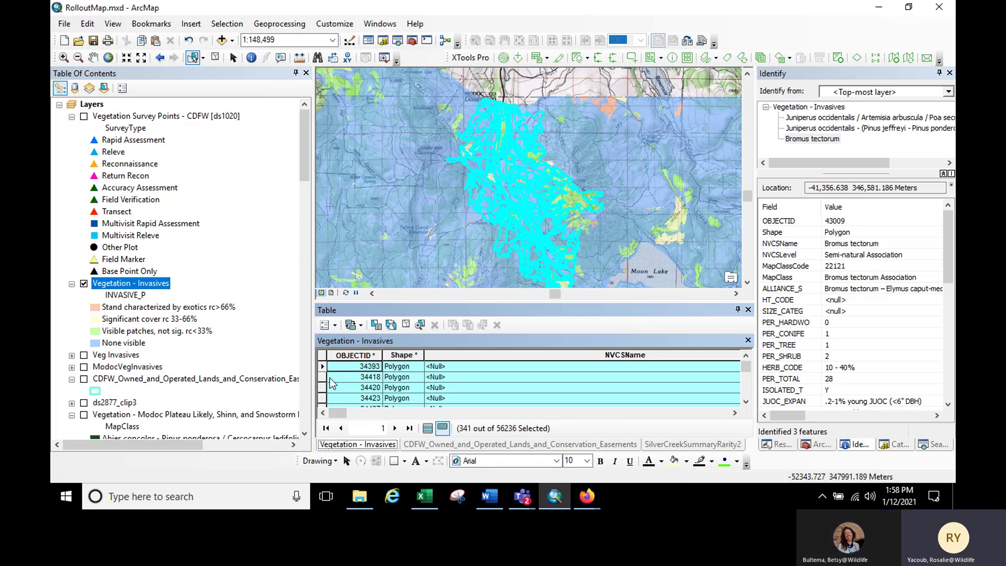
mouse_move(338, 413)
mouse_down()
mouse_move(382, 414)
mouse_move(336, 414)
mouse_up()
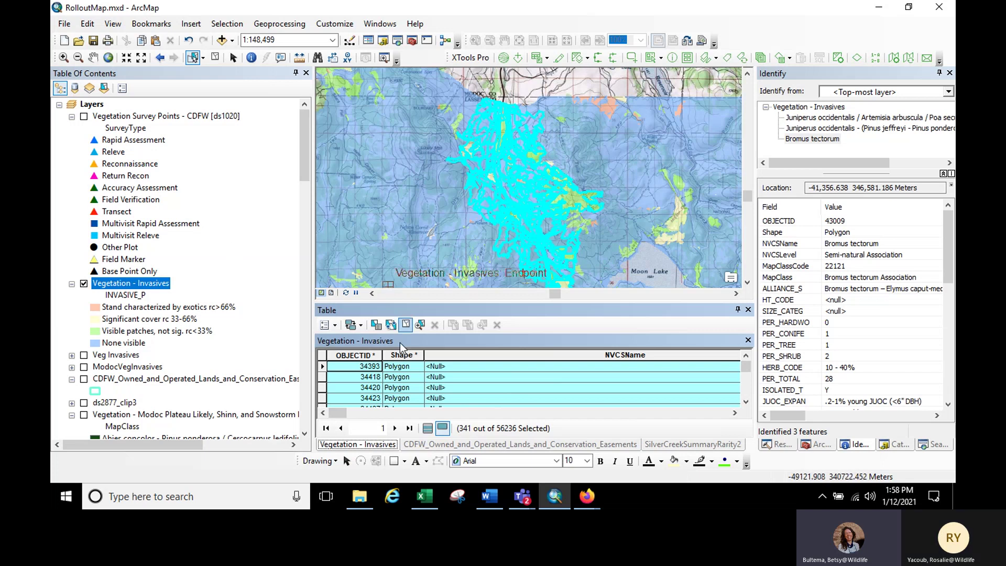
drag(338, 413, 363, 412)
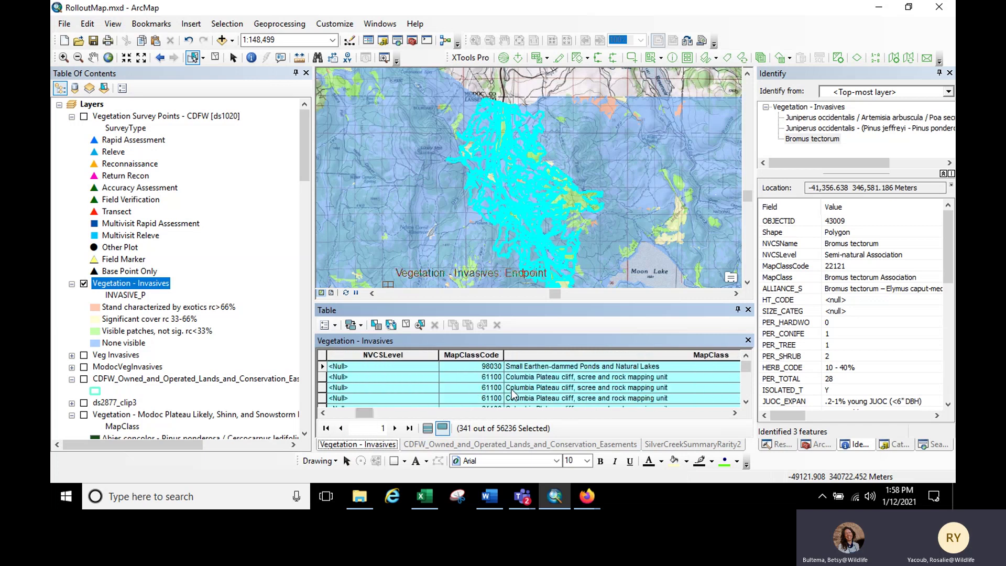
scroll(511, 394, down, 3)
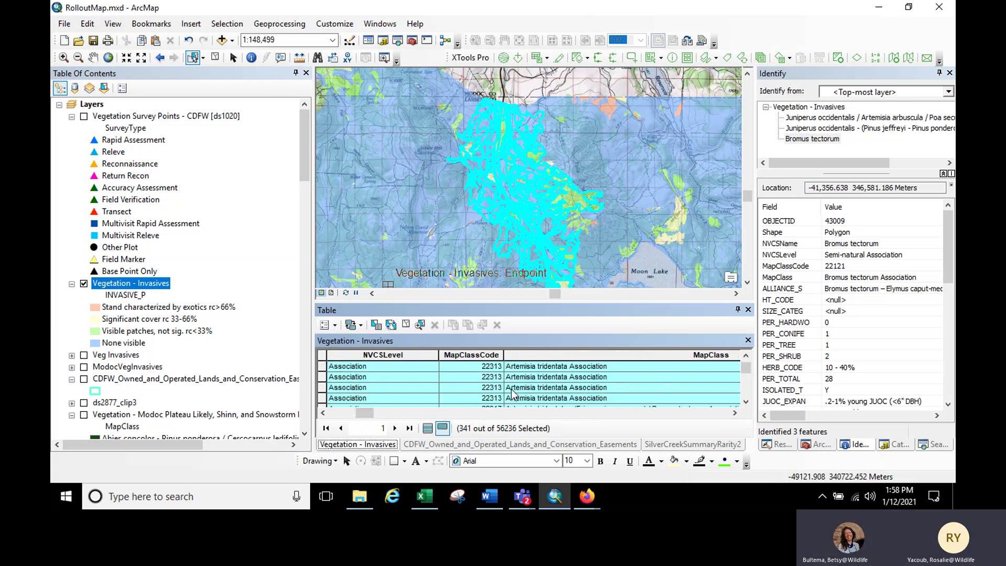
scroll(511, 394, down, 5)
scroll(513, 395, down, 2)
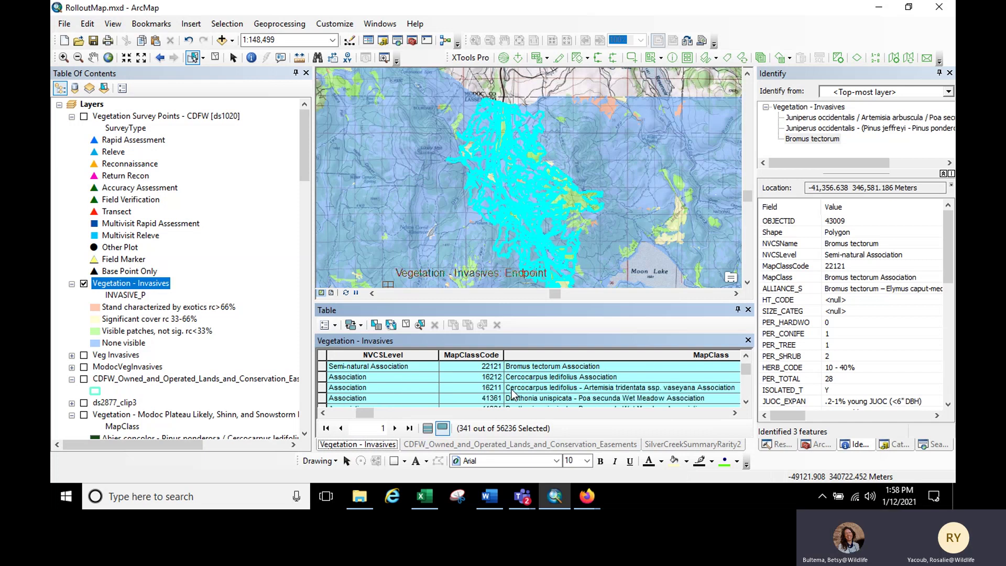
scroll(512, 394, down, 3)
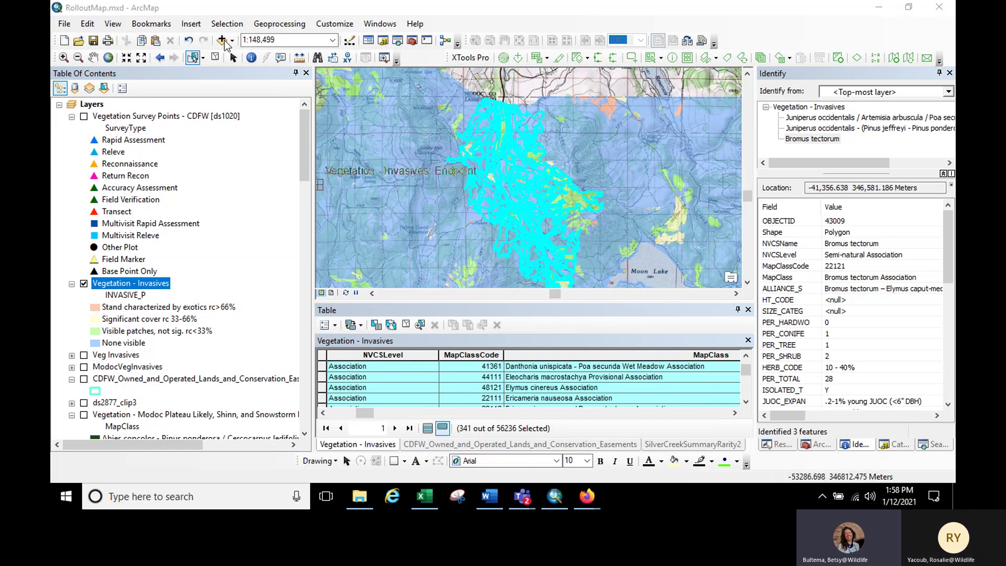
click(215, 58)
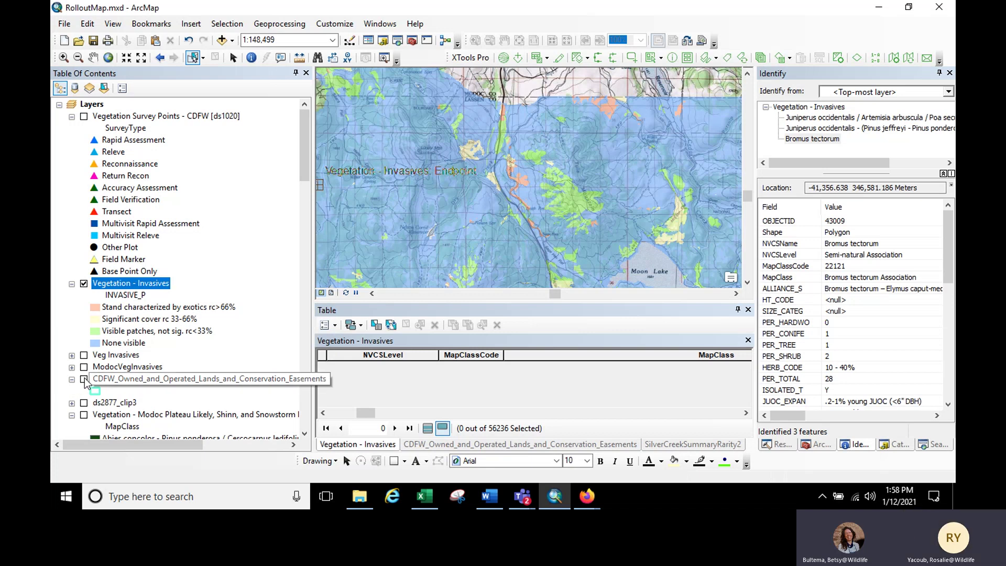
- Turn on the CDFW_Owned_and_Operated_Lands_and_Conservation_Easements layer and move it above Vegetation - Invasives
click(84, 379)
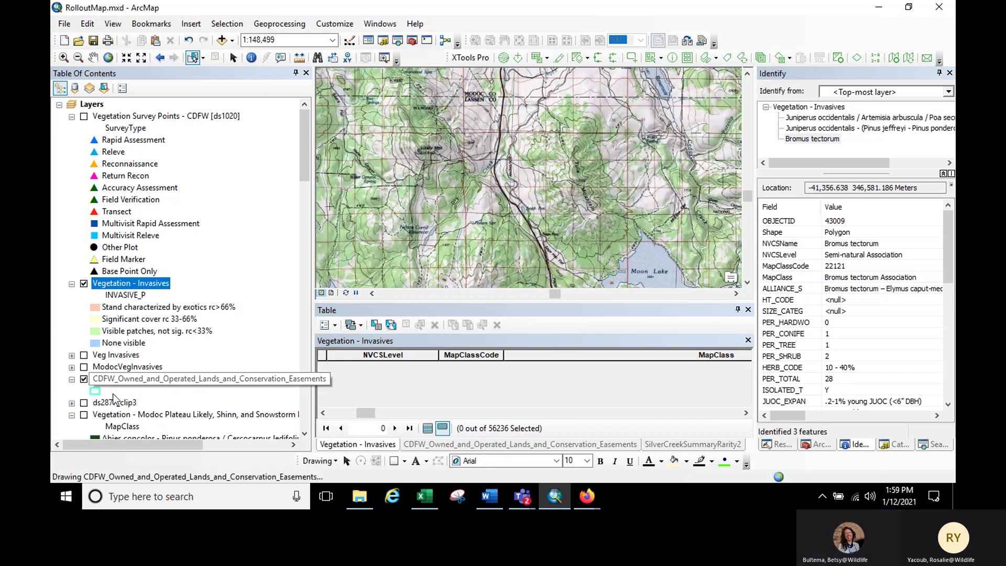
drag(118, 379, 132, 274)
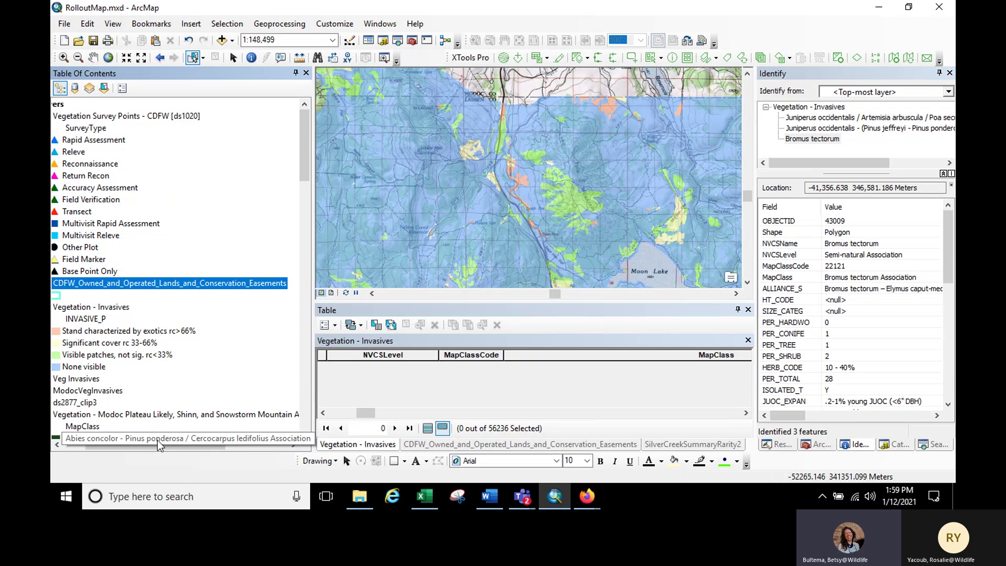
drag(156, 448, 137, 448)
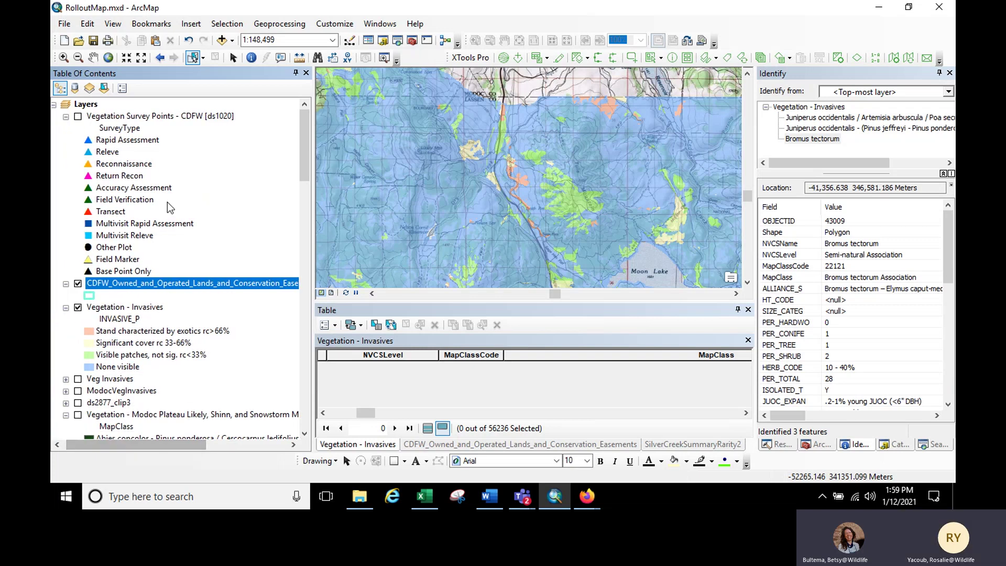
- Start a Select By Attributes query on the CDFW owned lands layer with "NAME" = and list the field's unique values
click(235, 23)
click(246, 39)
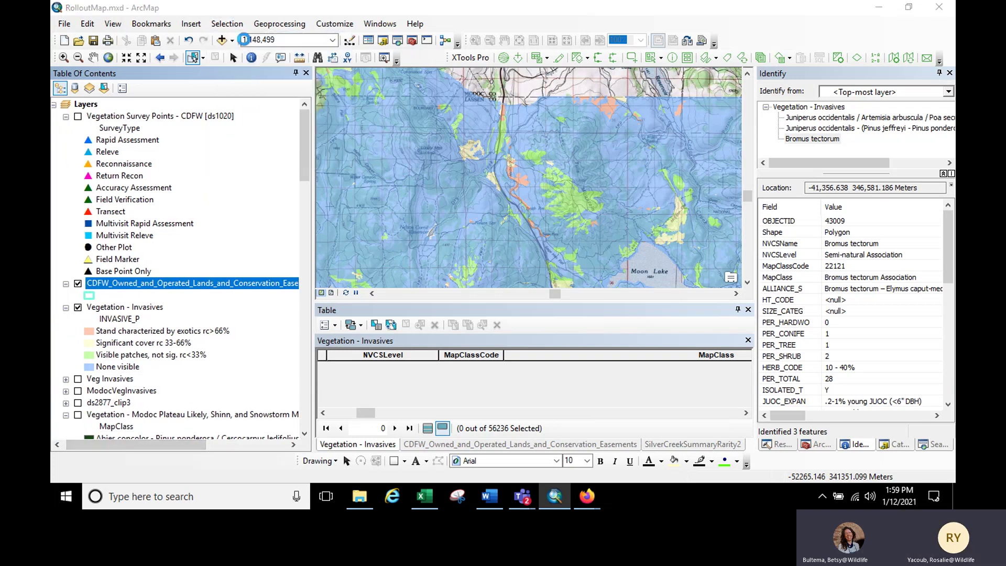
click(288, 51)
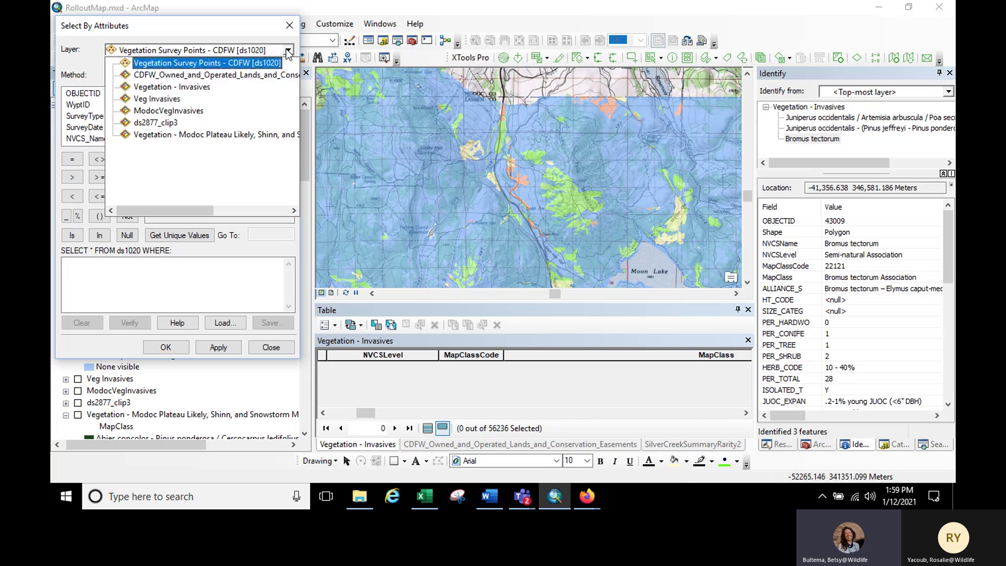
click(195, 75)
double_click(80, 116)
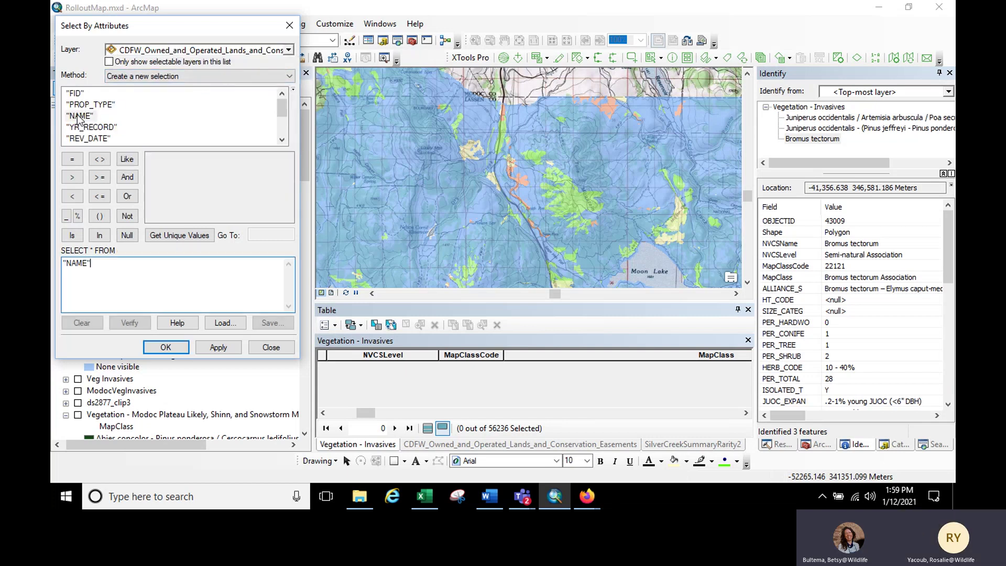
click(72, 159)
click(179, 235)
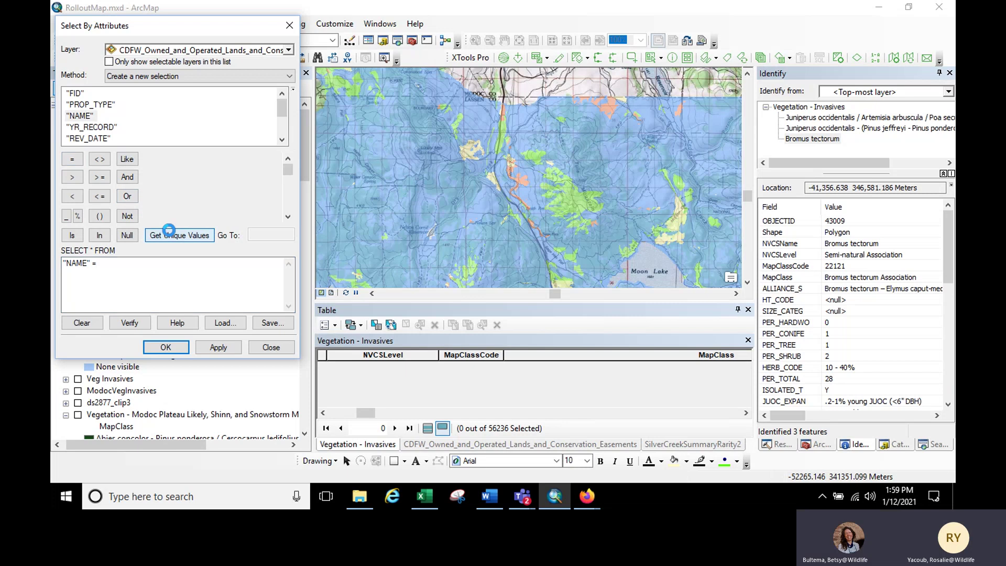
- Complete the NAME query with 'Silver Creek Wildlife Area' and run the selection
drag(288, 169, 286, 194)
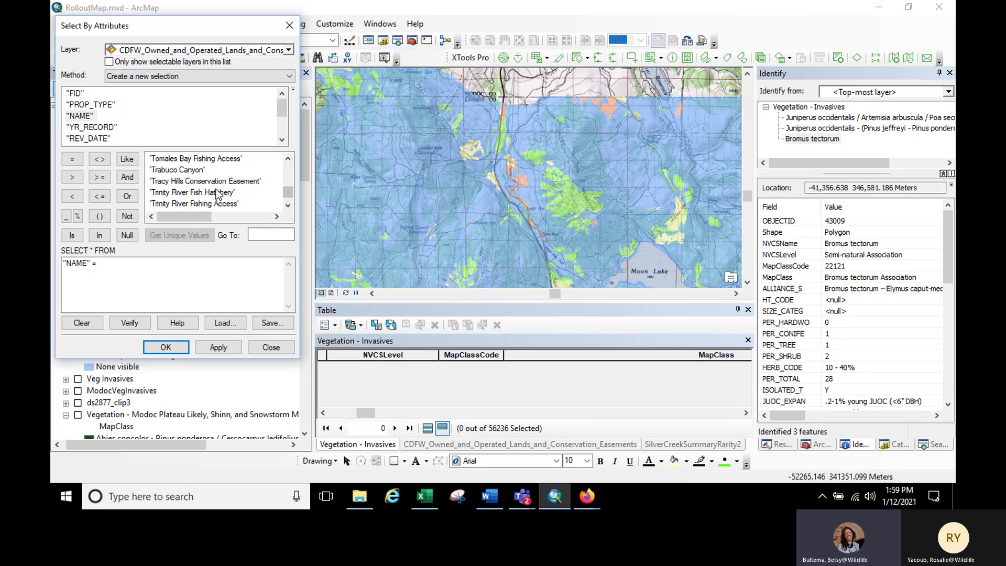
scroll(220, 193, up, 6)
scroll(220, 194, up, 3)
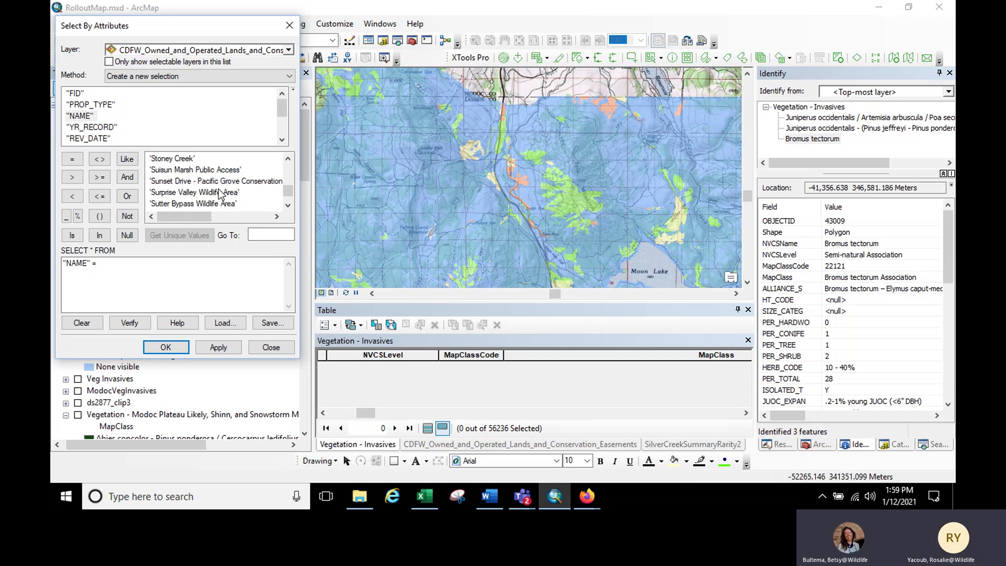
scroll(220, 194, up, 2)
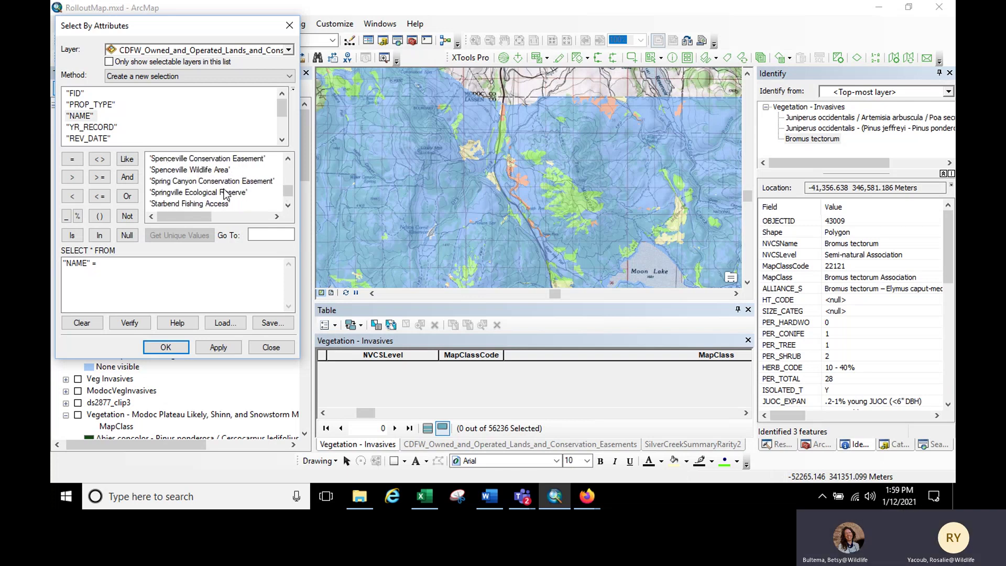
scroll(220, 189, up, 3)
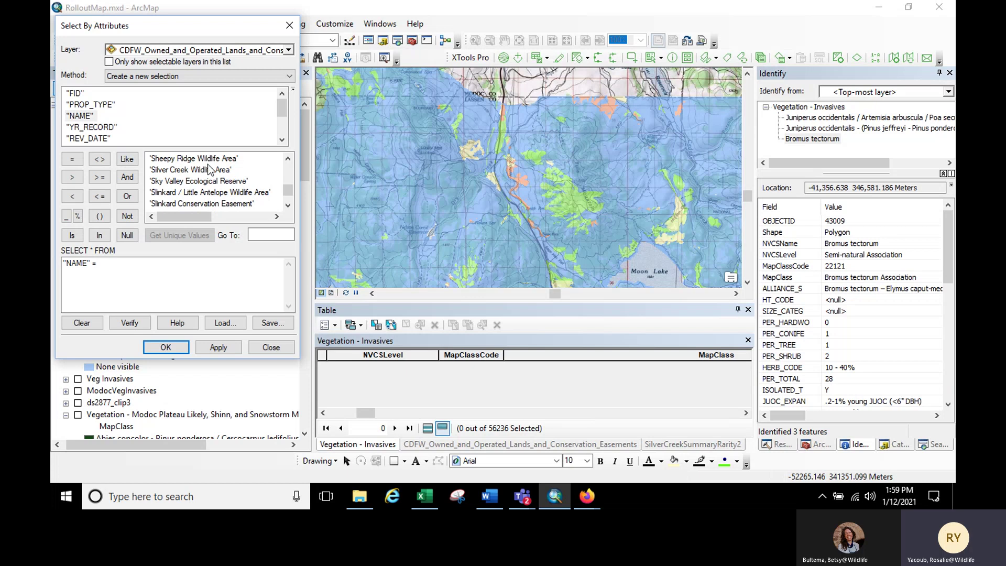
double_click(210, 169)
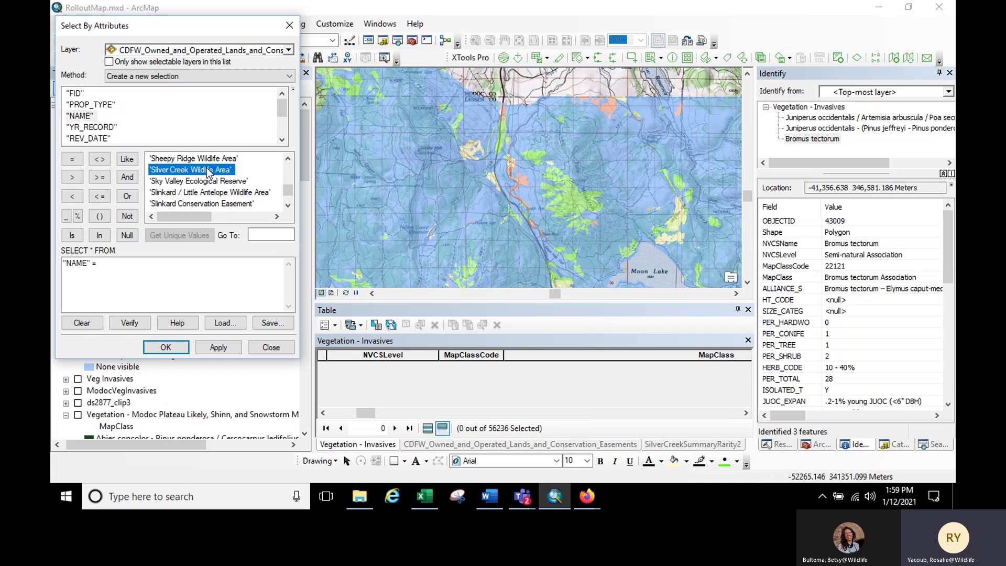
click(166, 348)
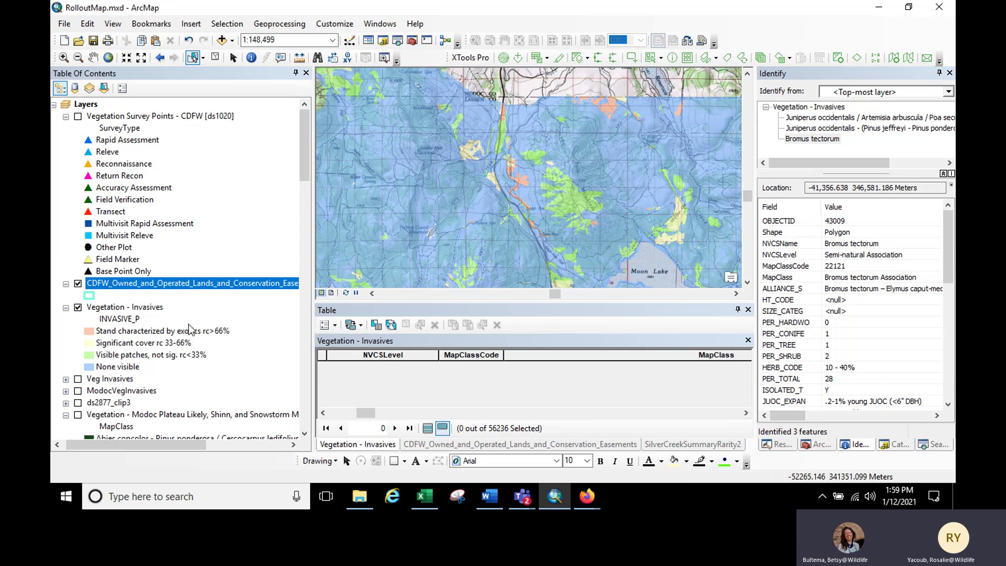
- Zoom to the selected wildlife area and display the Vegetation - Modoc Plateau Likely, Shinn, and Snowstorm layer instead of Vegetation - Invasives
right_click(187, 285)
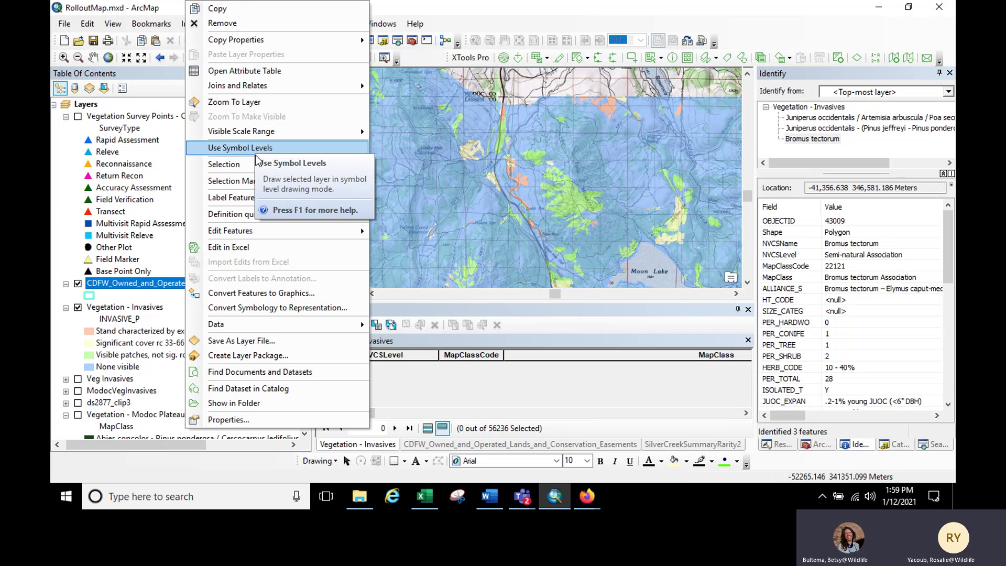
mouse_move(257, 165)
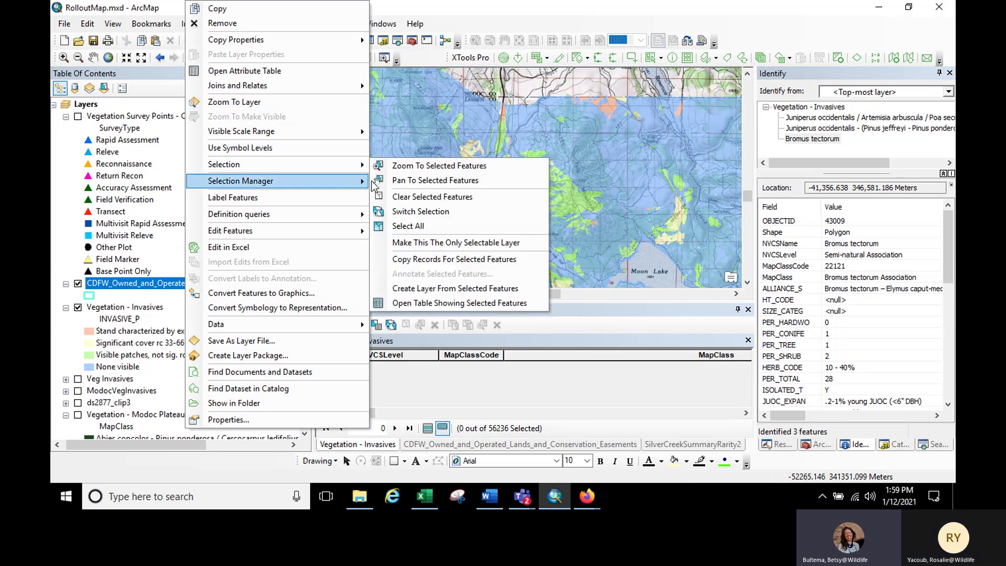
click(419, 165)
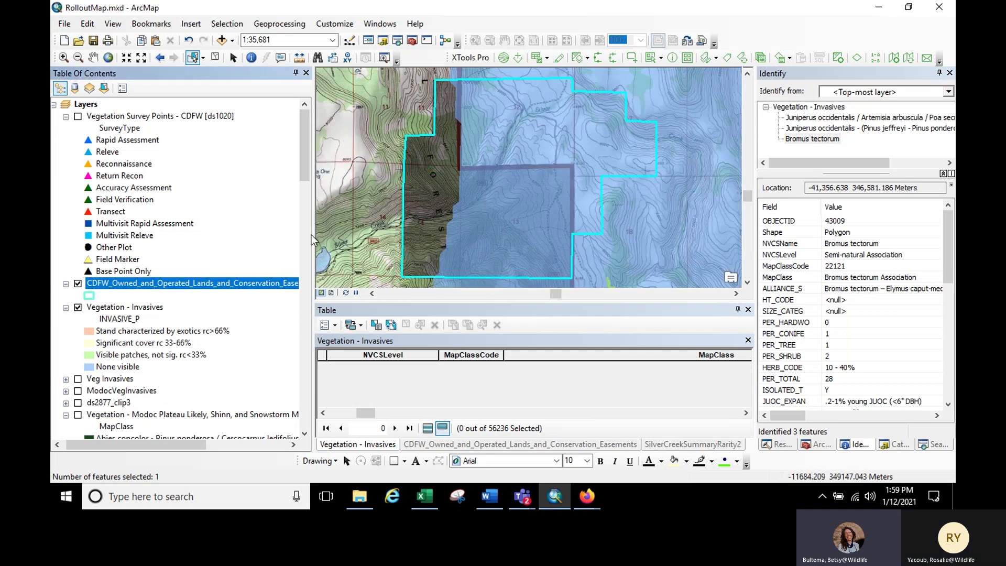
click(79, 308)
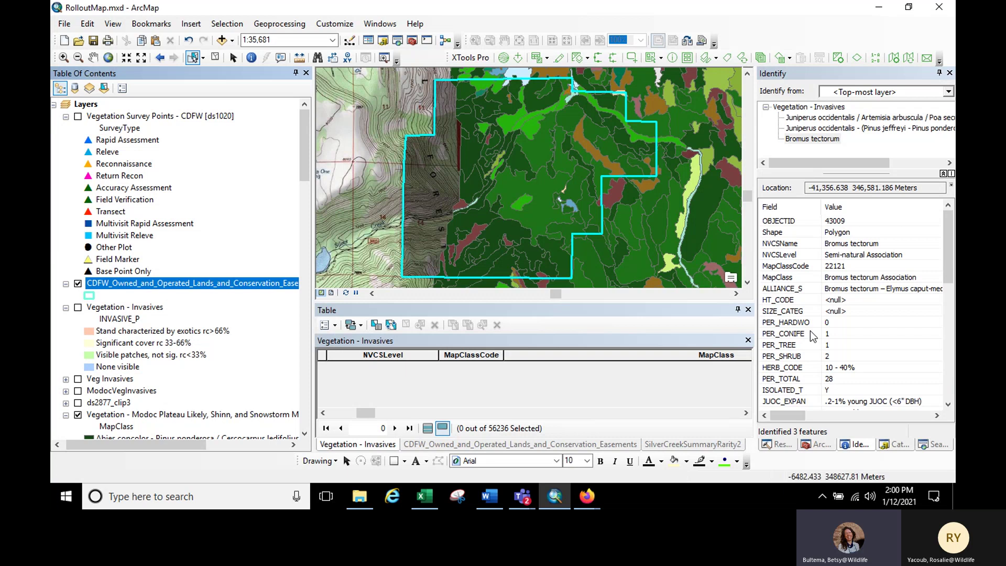
- Find the Clip (Analysis) tool and set Vegetation - Modoc Plateau Likely, Shinn, and Snowstorm as its input features
click(930, 446)
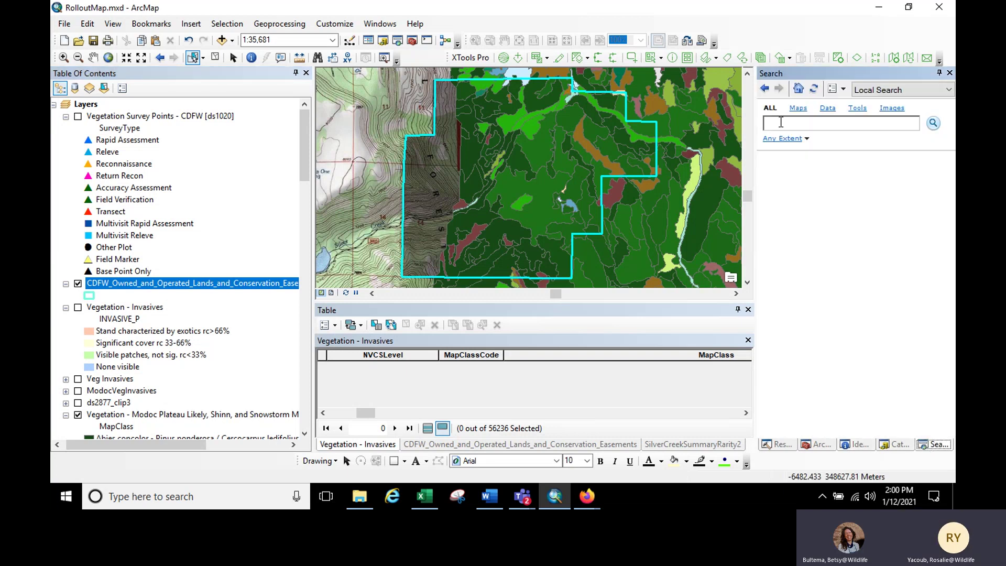
text(clip)
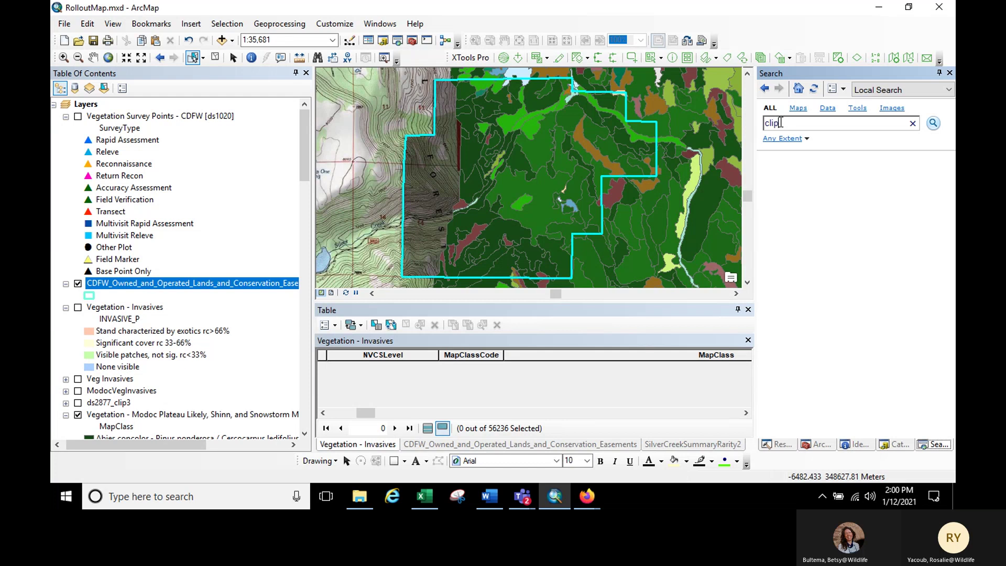
key(Return)
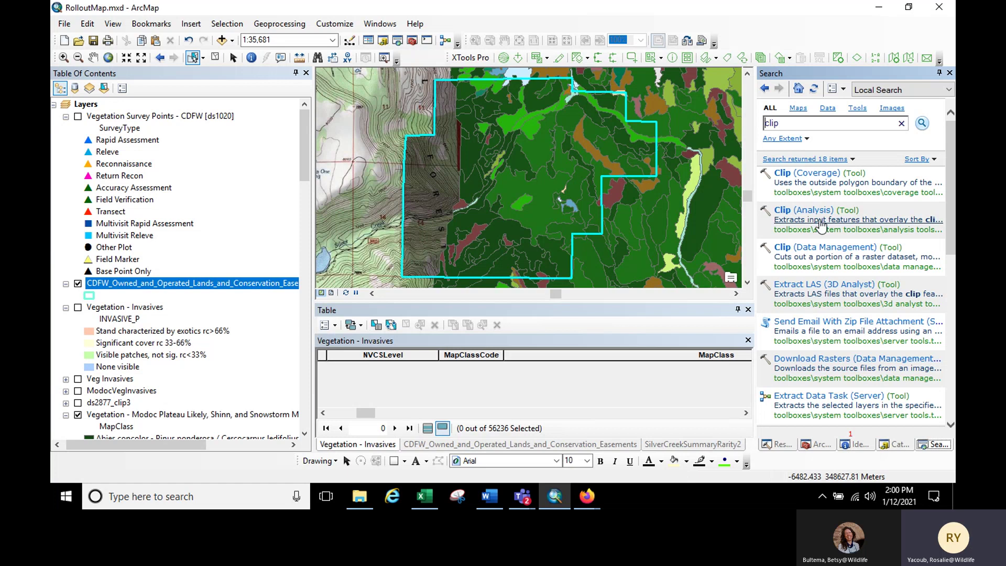
click(813, 209)
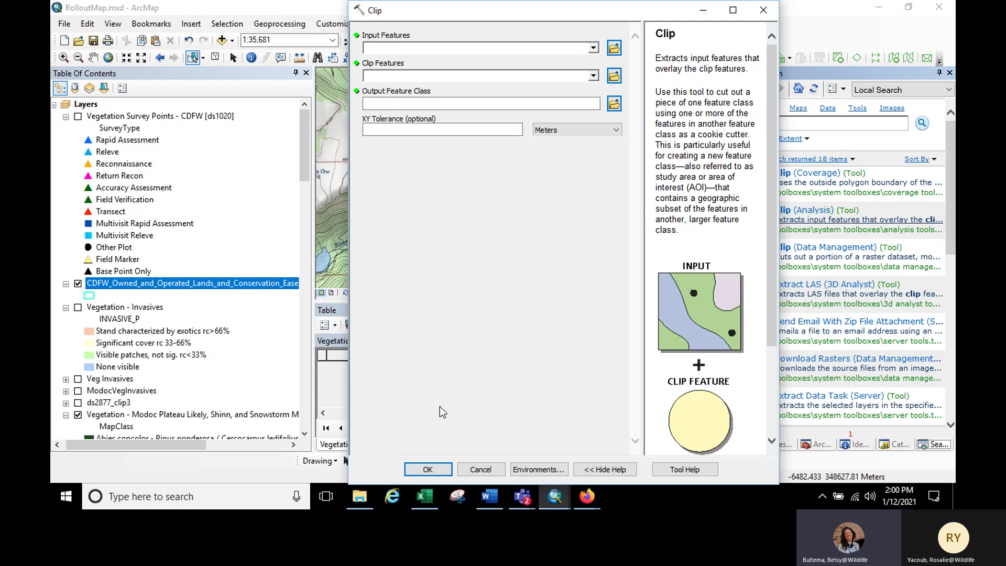
click(153, 417)
drag(153, 418, 445, 46)
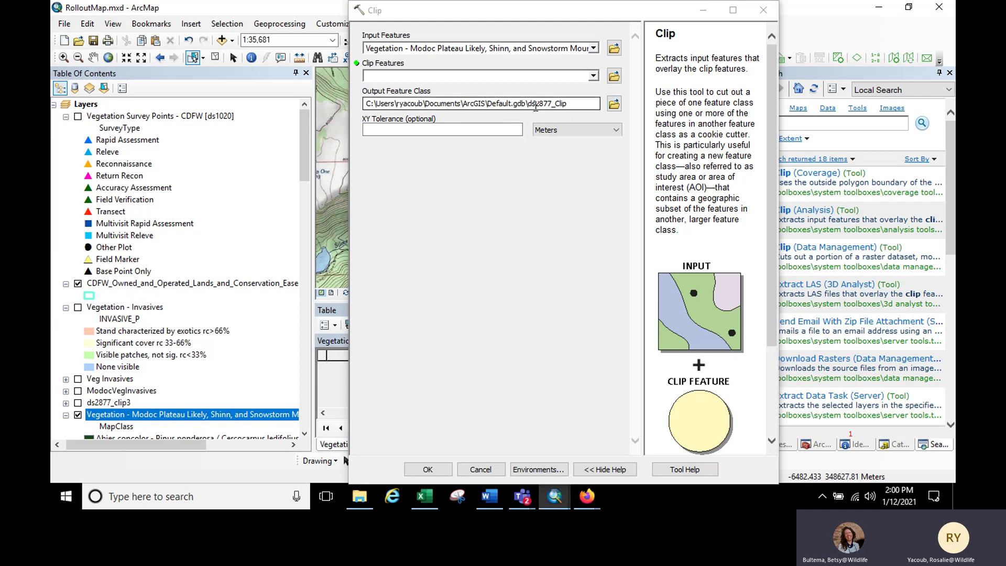
- Set CDFW_Owned_and_Operated_Lands_and_Conservation_Easements as the clip features and run the Clip with the default output ds2877_Clip
click(466, 75)
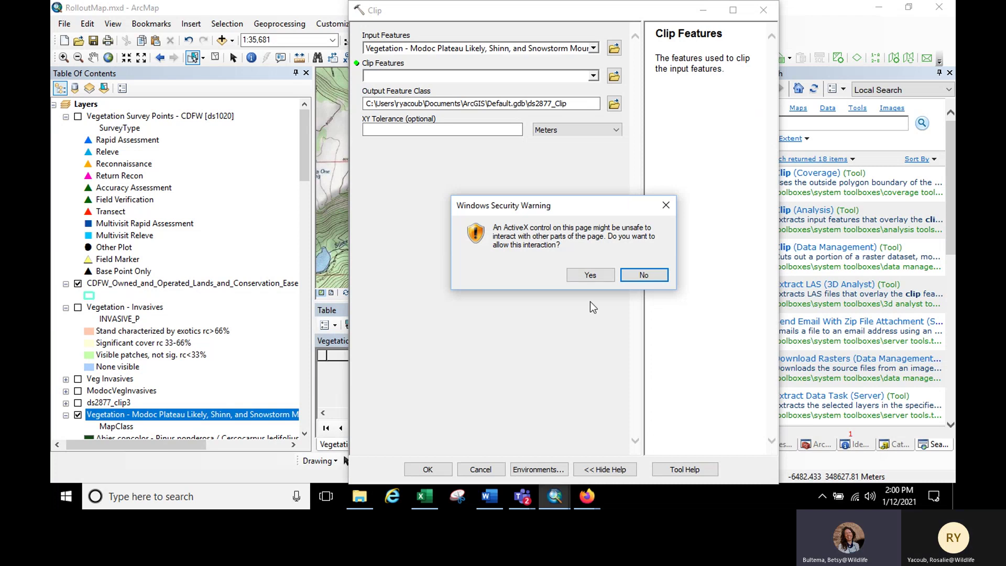
click(590, 275)
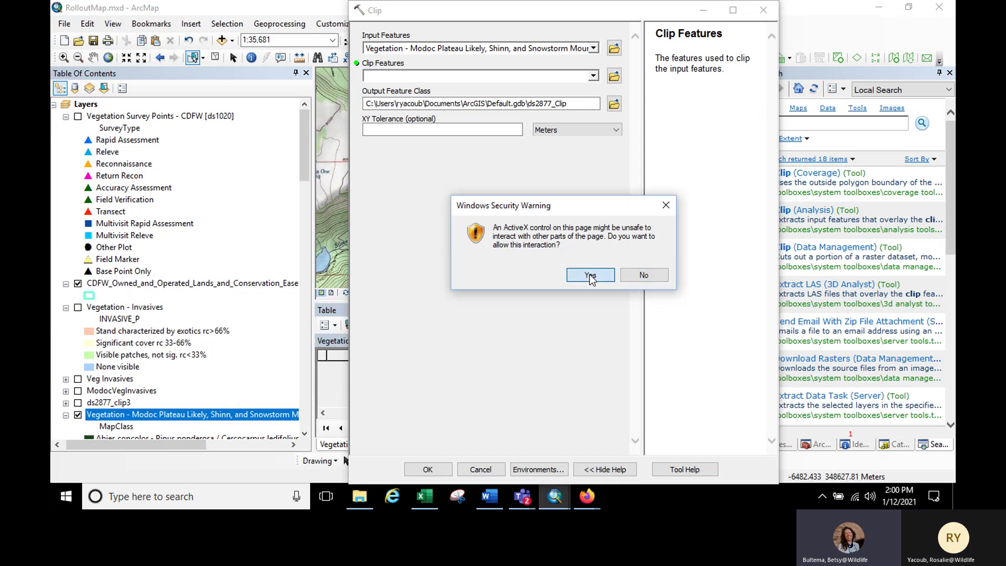
click(593, 77)
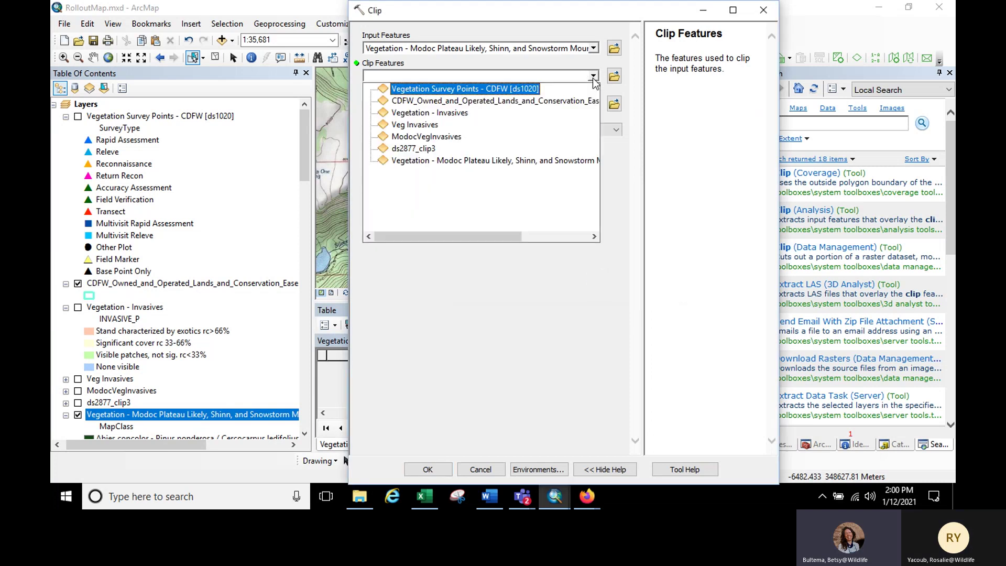
click(549, 101)
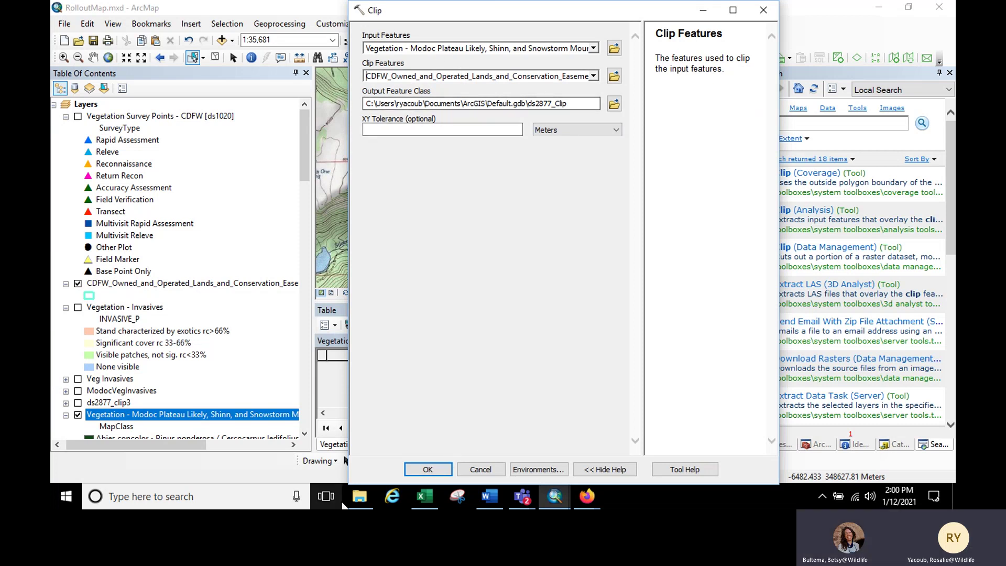
click(420, 469)
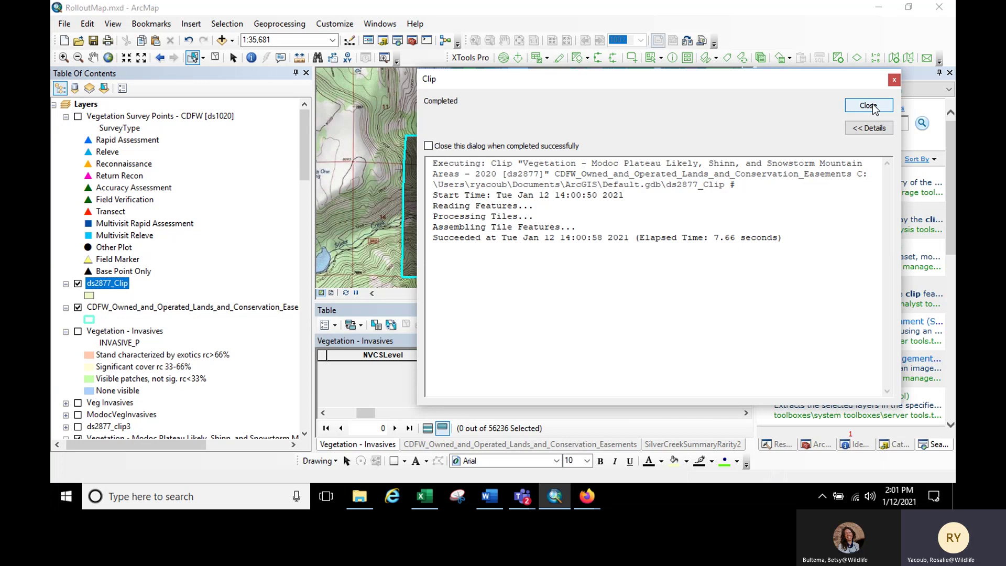
click(868, 106)
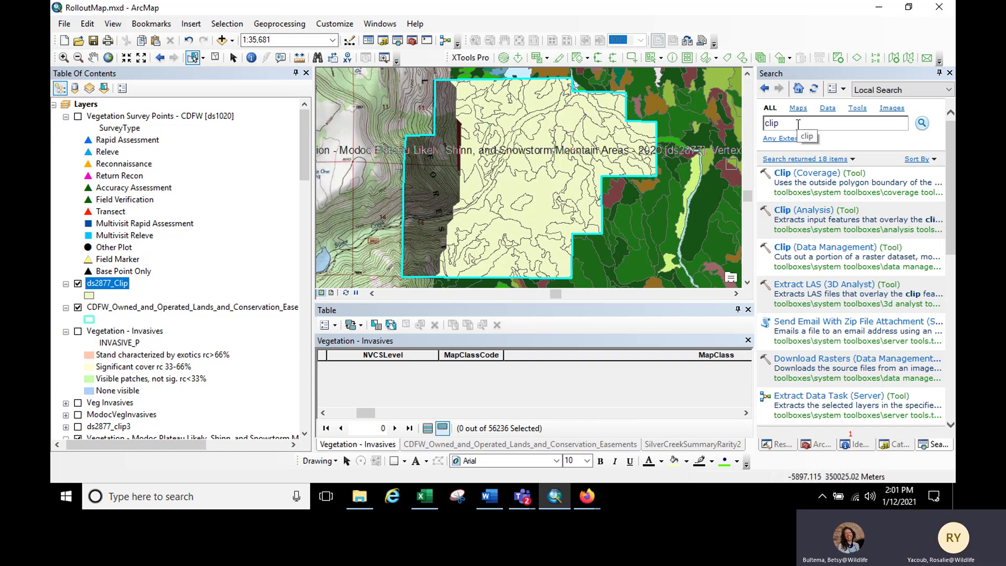
- Find the Frequency (Analysis) tool and set ds2877_Clip as its input table
drag(798, 124, 740, 125)
text(f)
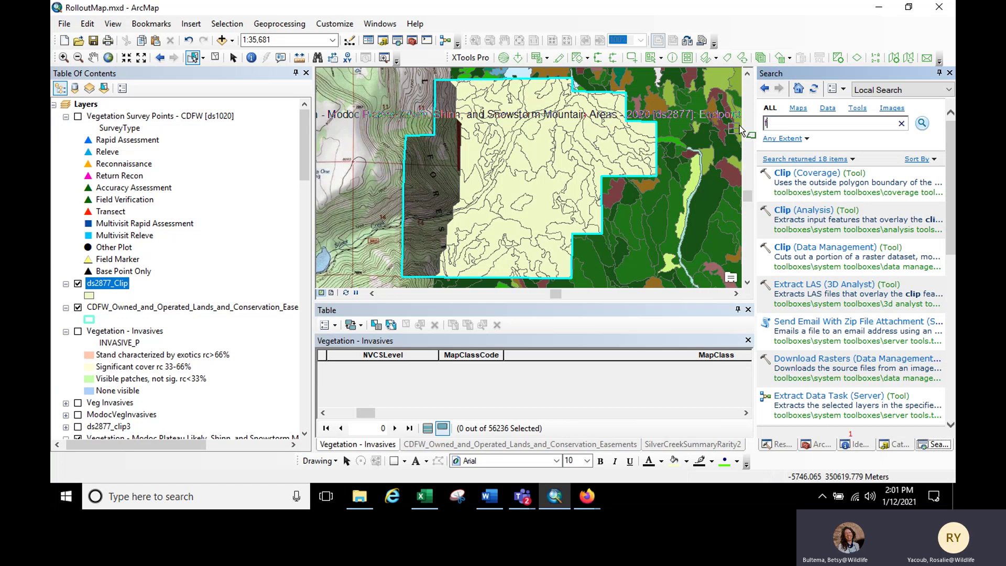
text(requency)
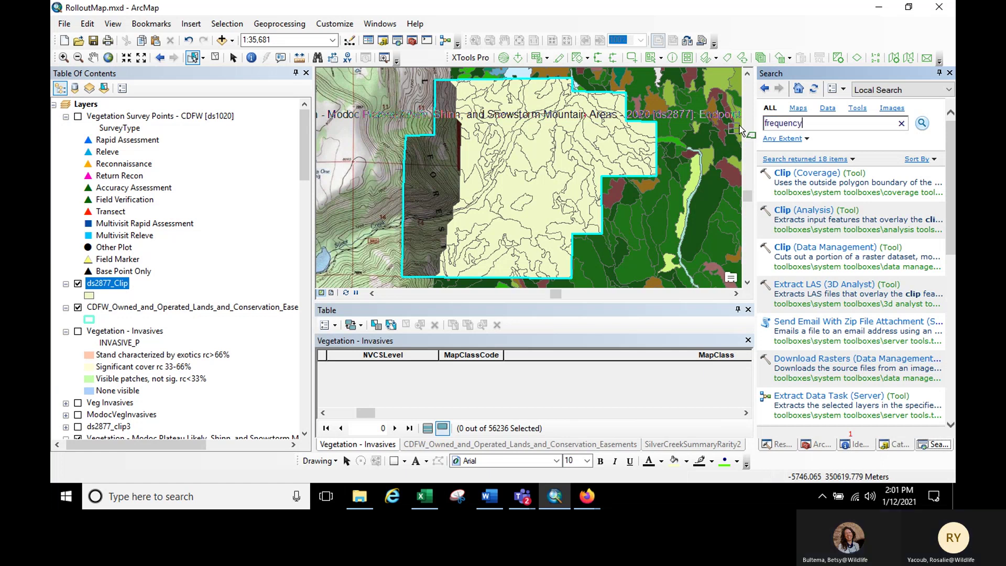
key(Return)
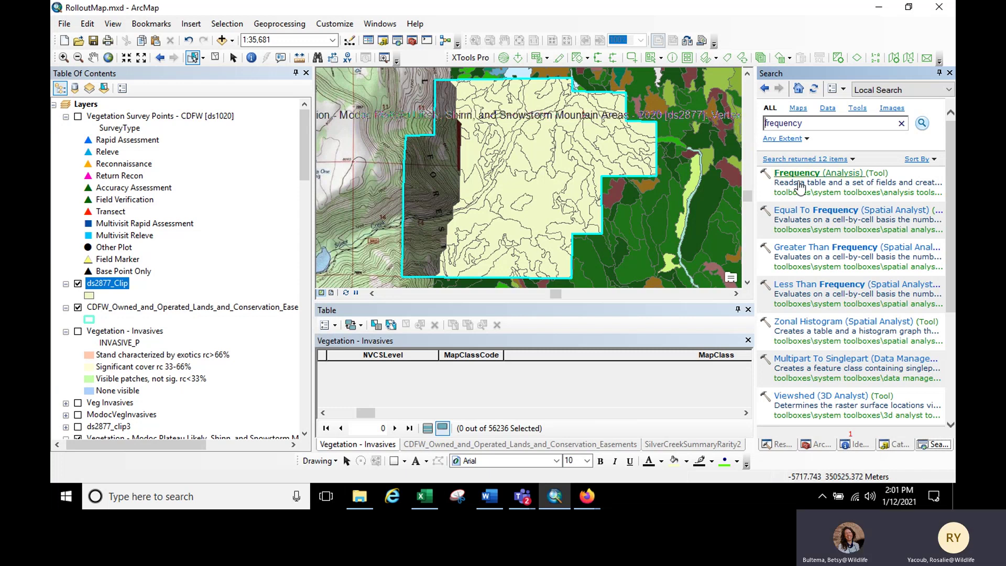
click(805, 183)
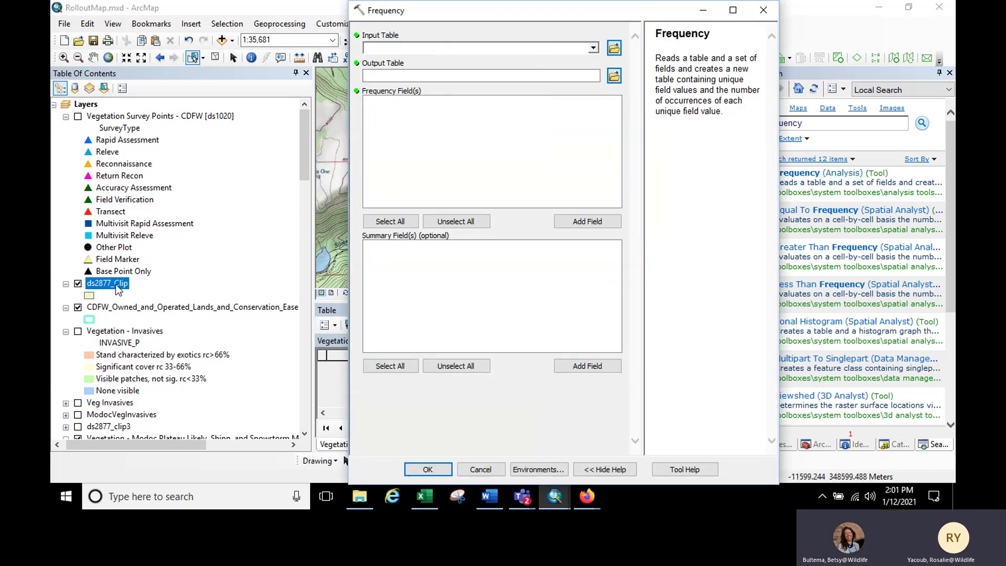
drag(116, 286, 421, 51)
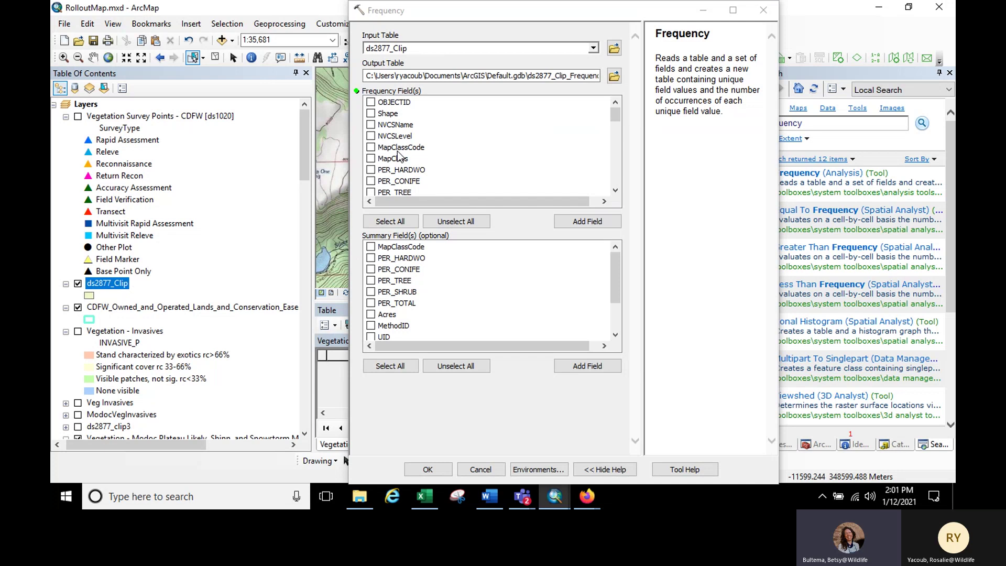
- Choose NVCSName, NVCSLevel, GlobalRank, StateRank, Rare and CaCode as the frequency fields
click(371, 124)
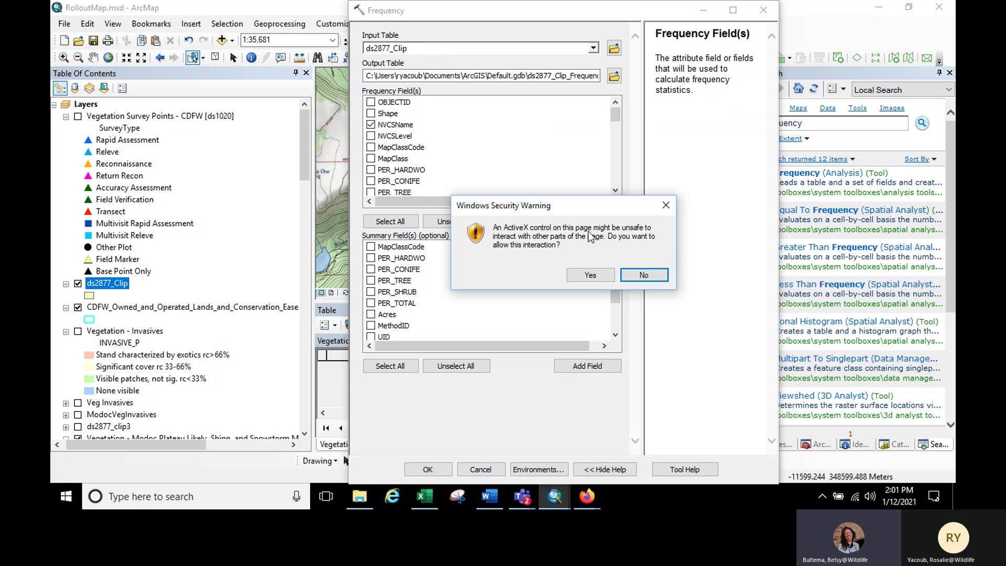
click(581, 276)
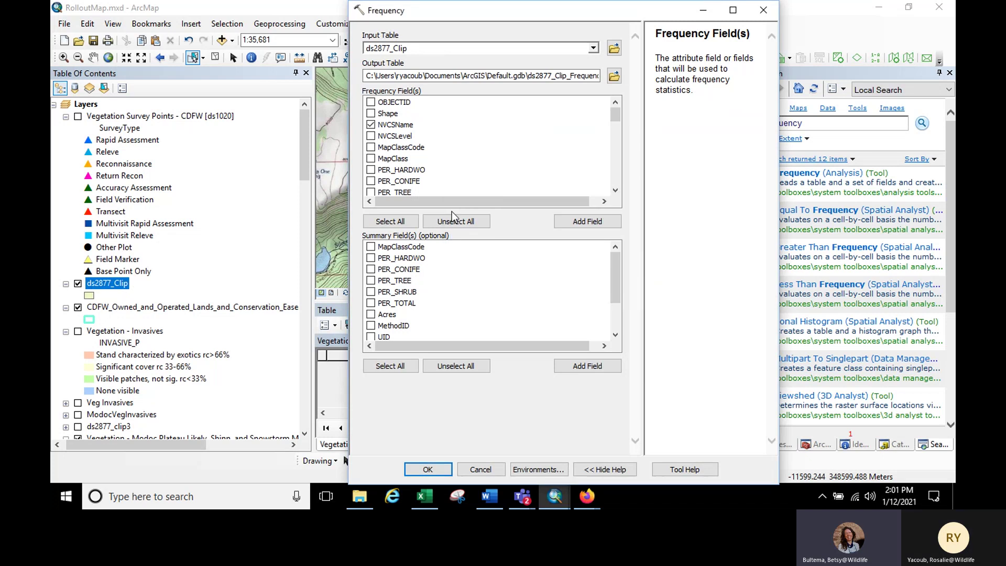
click(371, 135)
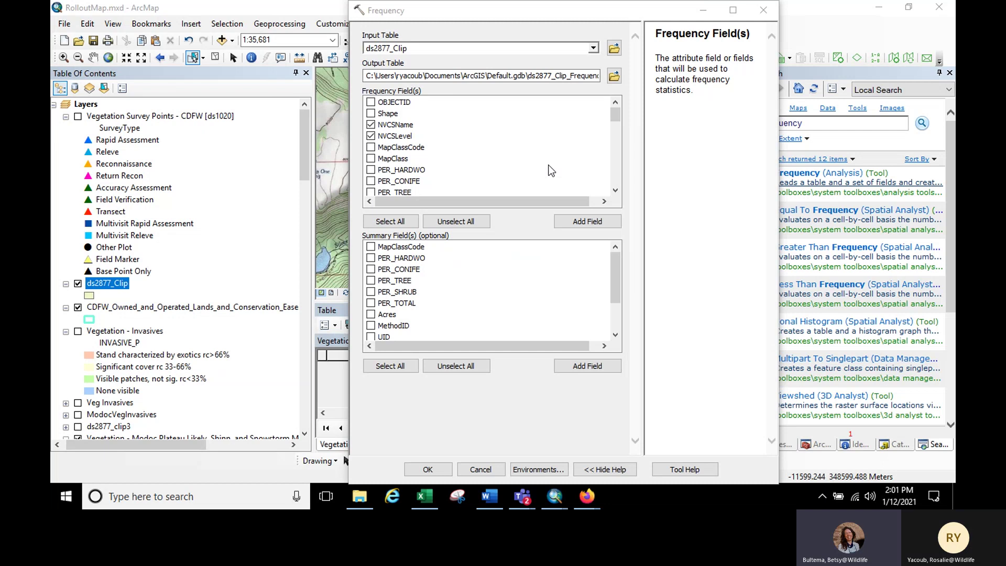
scroll(442, 178, down, 2)
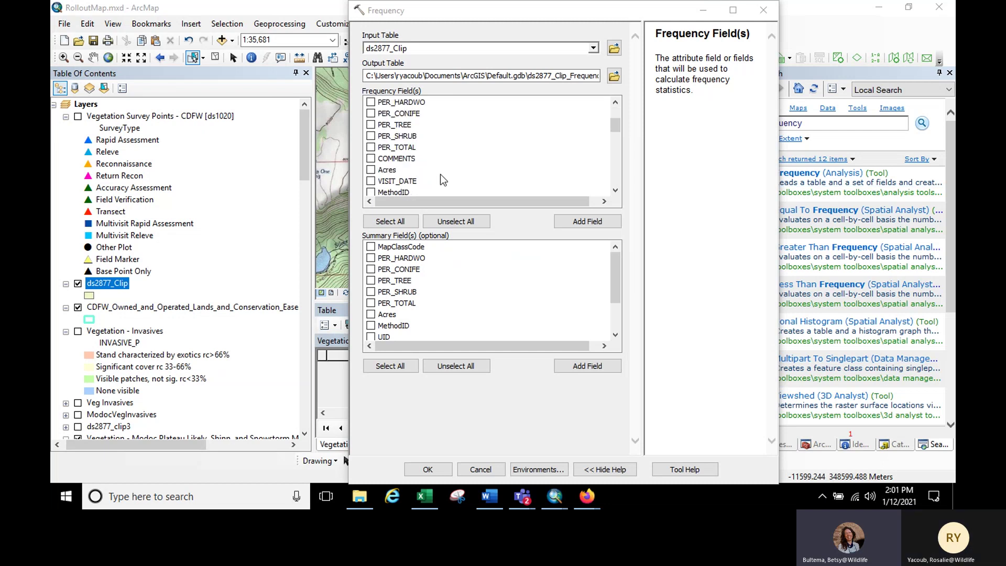
scroll(441, 176, down, 5)
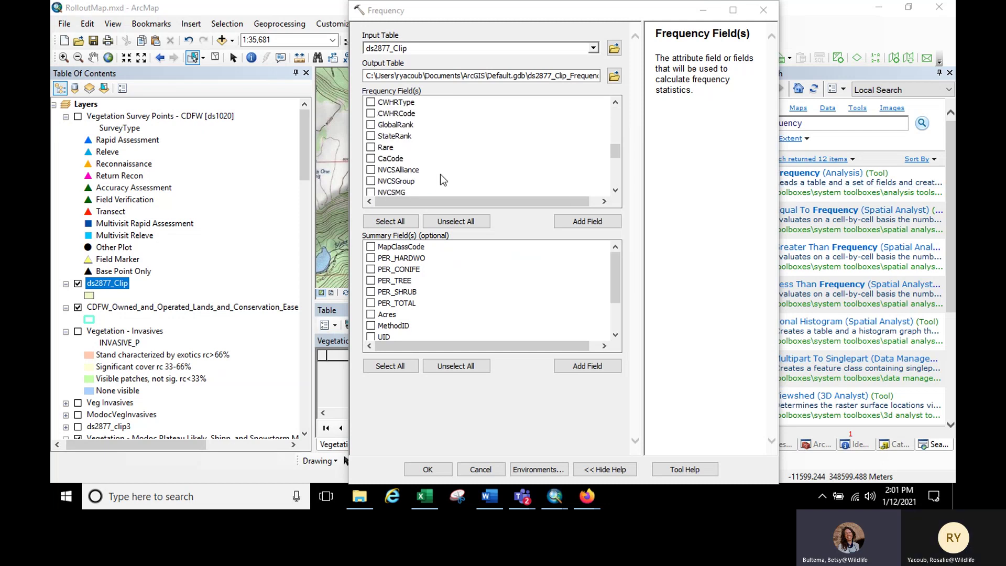
click(370, 124)
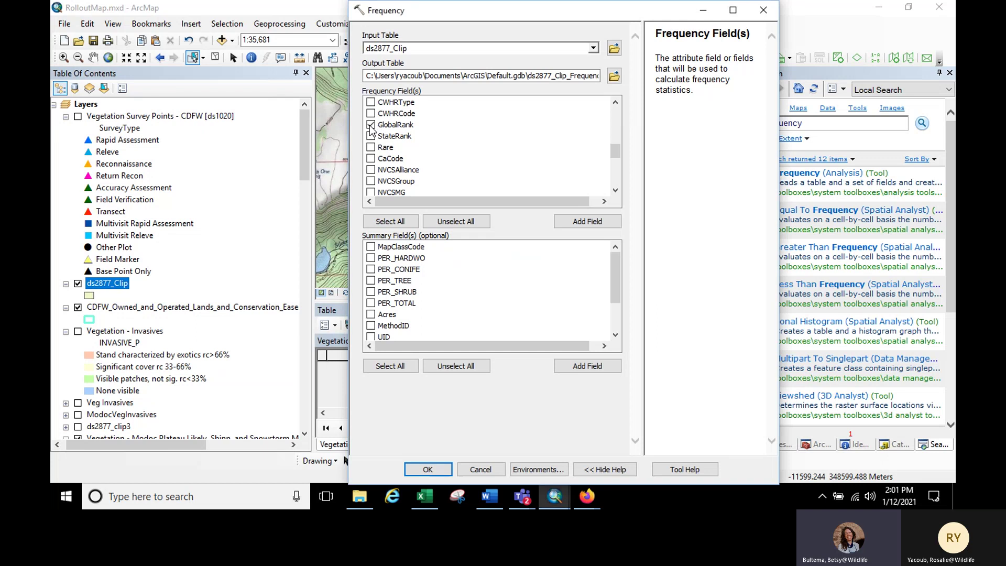
click(371, 135)
click(371, 148)
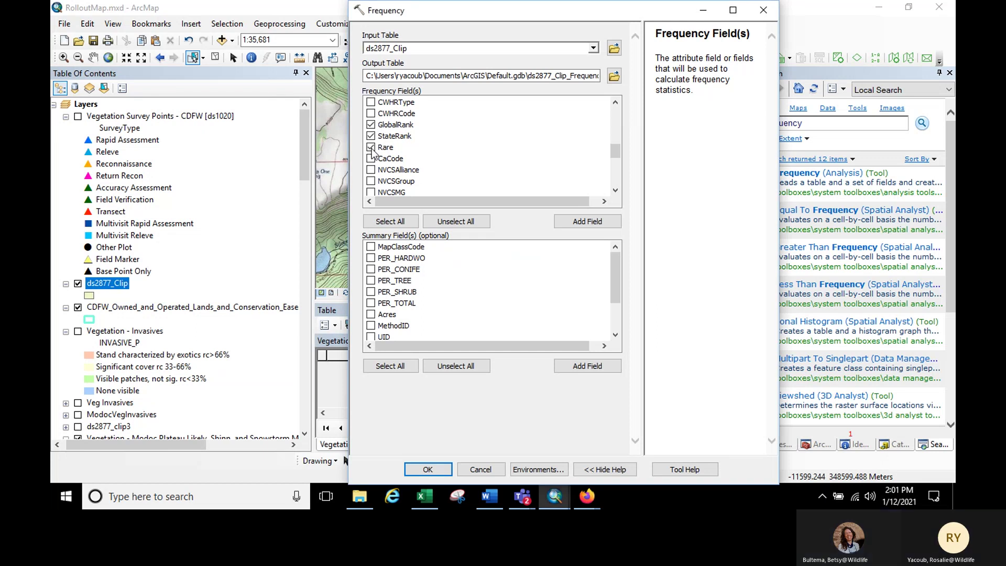
click(371, 158)
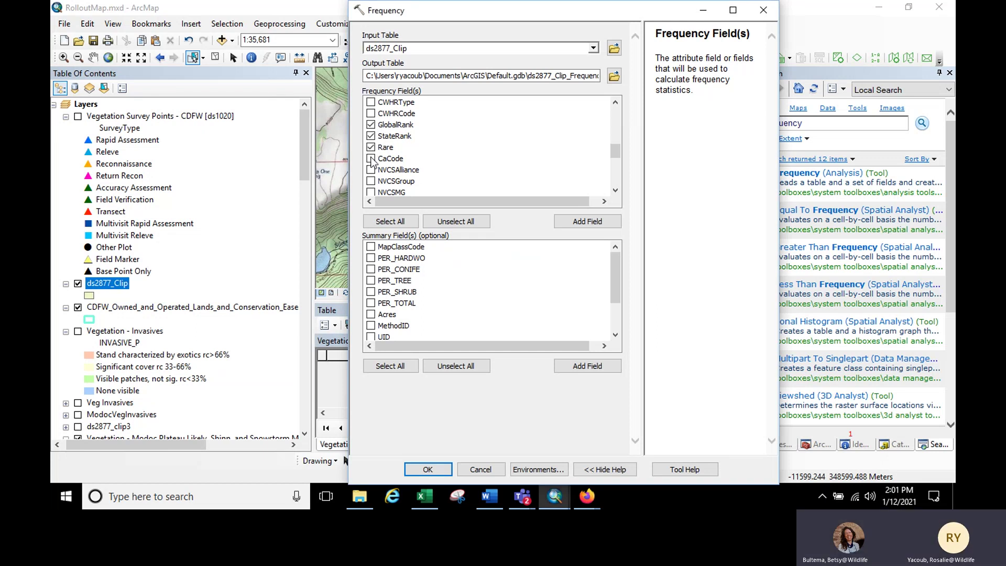
- Add Acres as the summary field and run the Frequency tool on the clipped vegetation
click(371, 314)
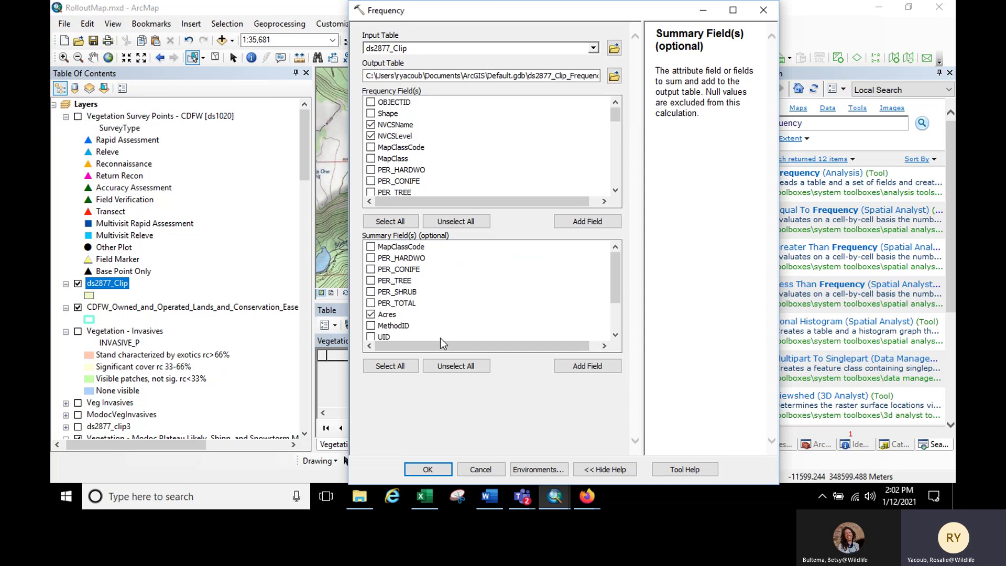
click(426, 470)
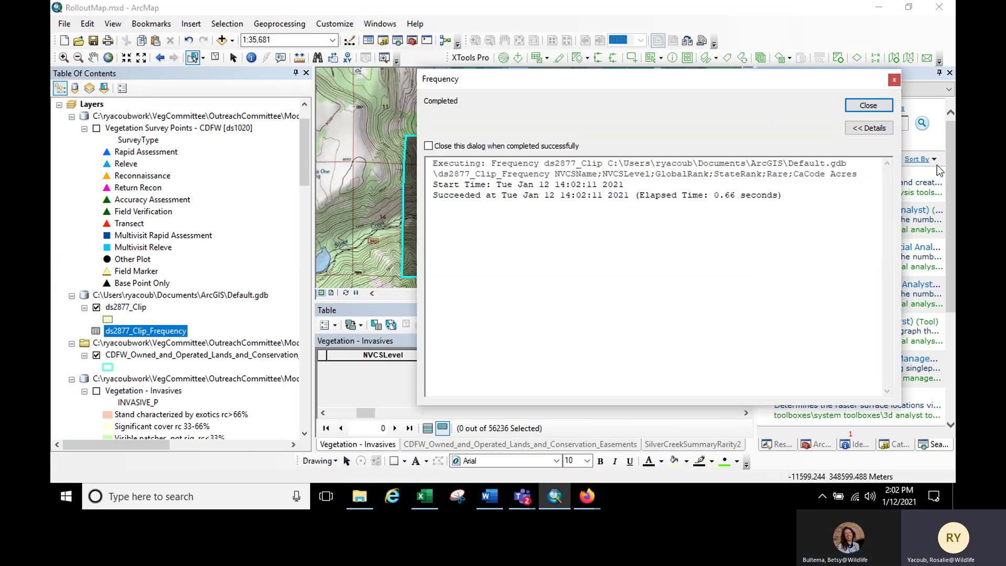
click(880, 106)
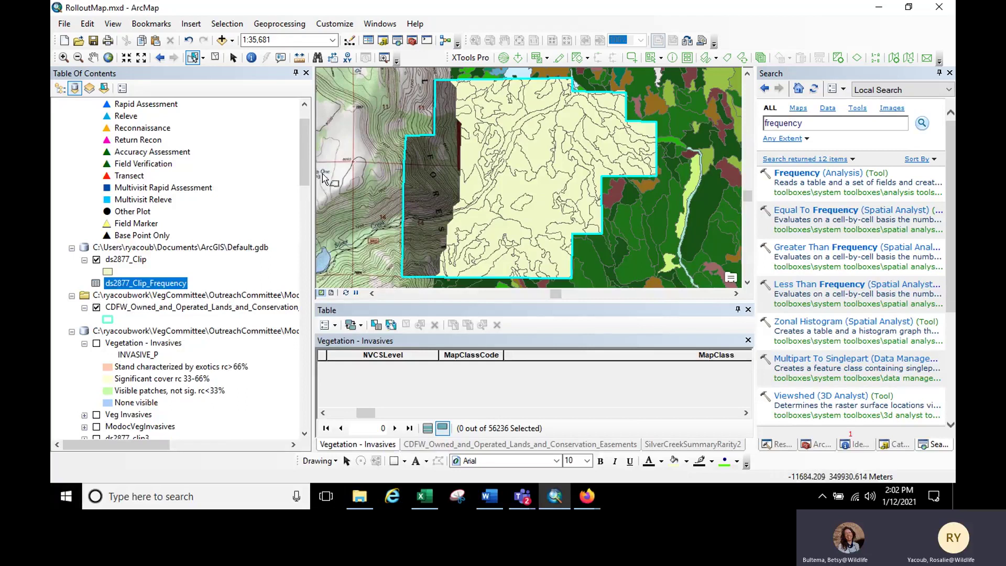
- Open the ds2877_Clip_Frequency table and examine the frequency, NVCSName, rarity and acres of the vegetation types
right_click(123, 285)
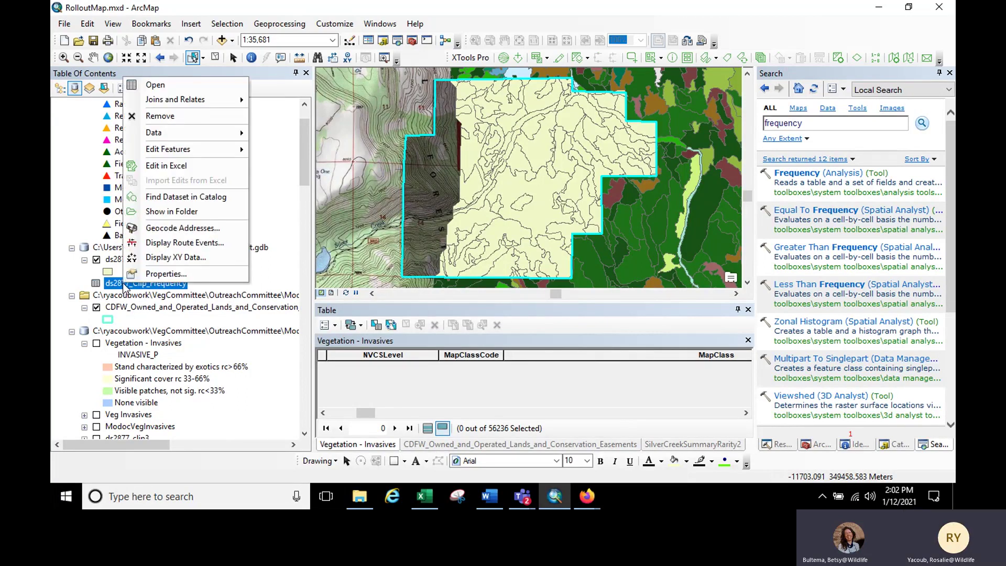
click(188, 87)
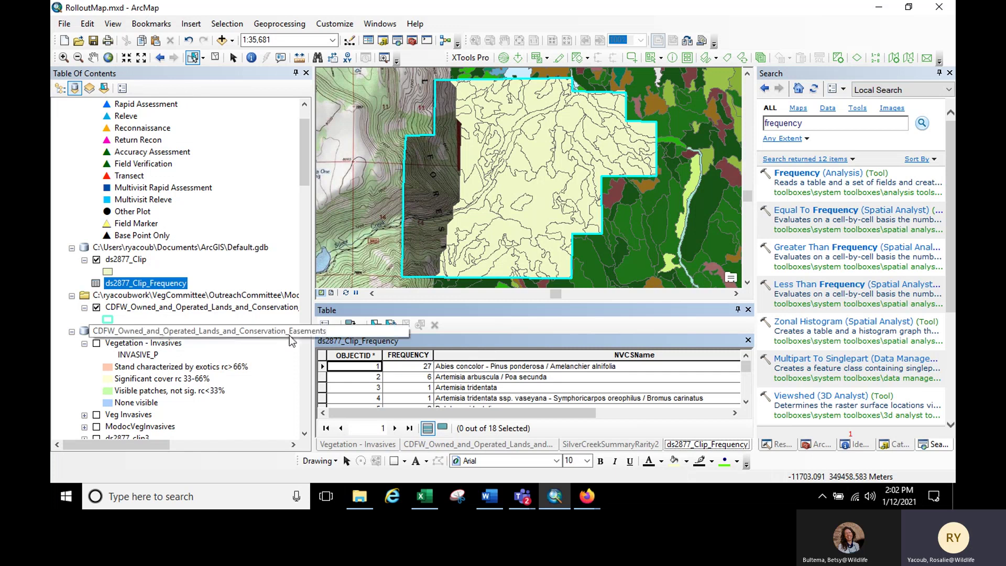
drag(435, 411, 422, 373)
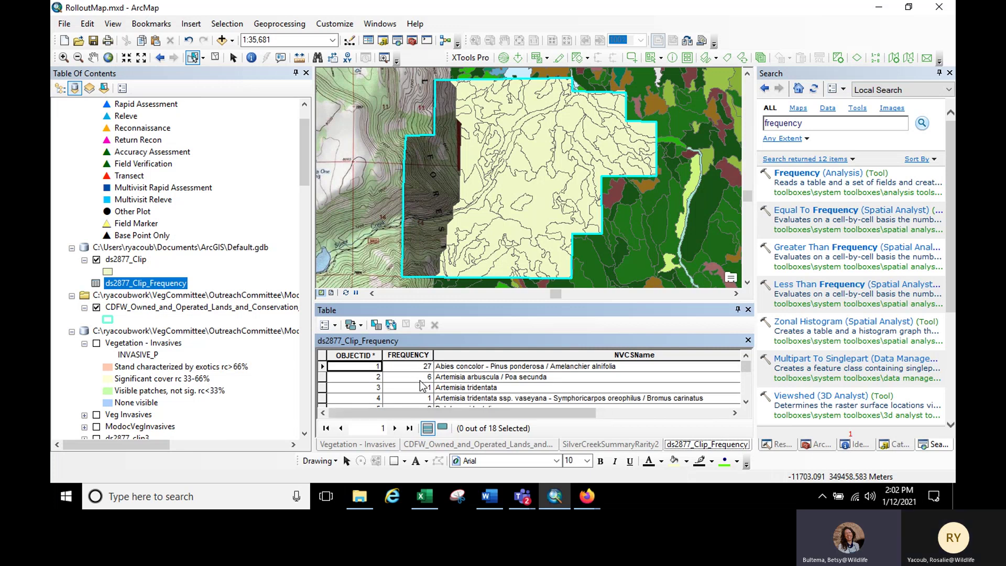
drag(494, 411, 568, 410)
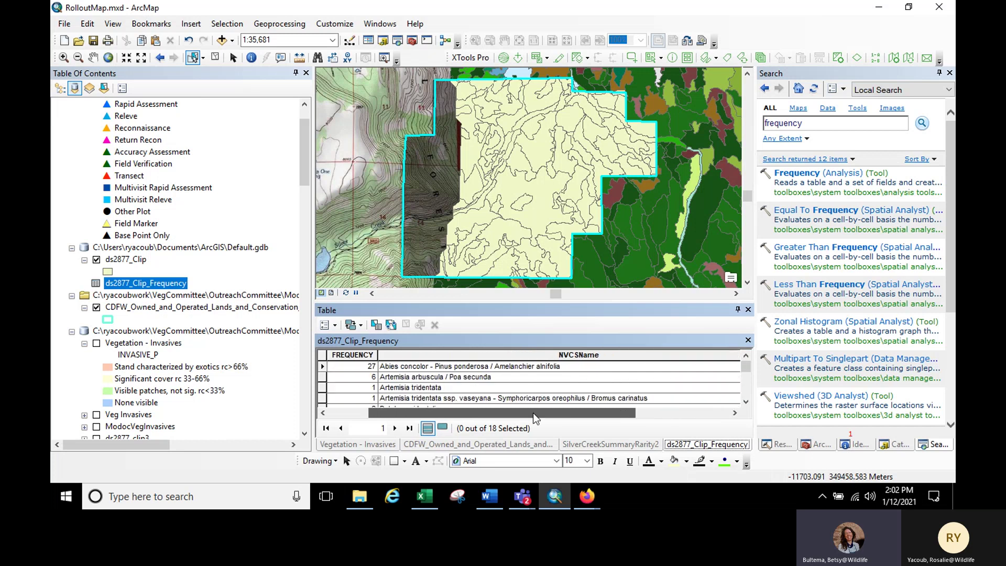
drag(534, 414, 615, 411)
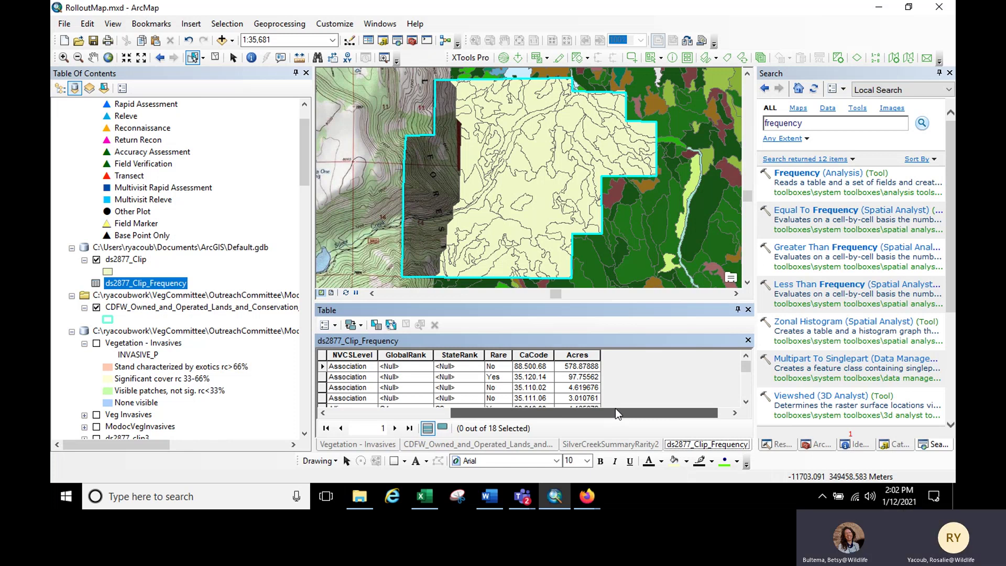
scroll(615, 408, right, 1)
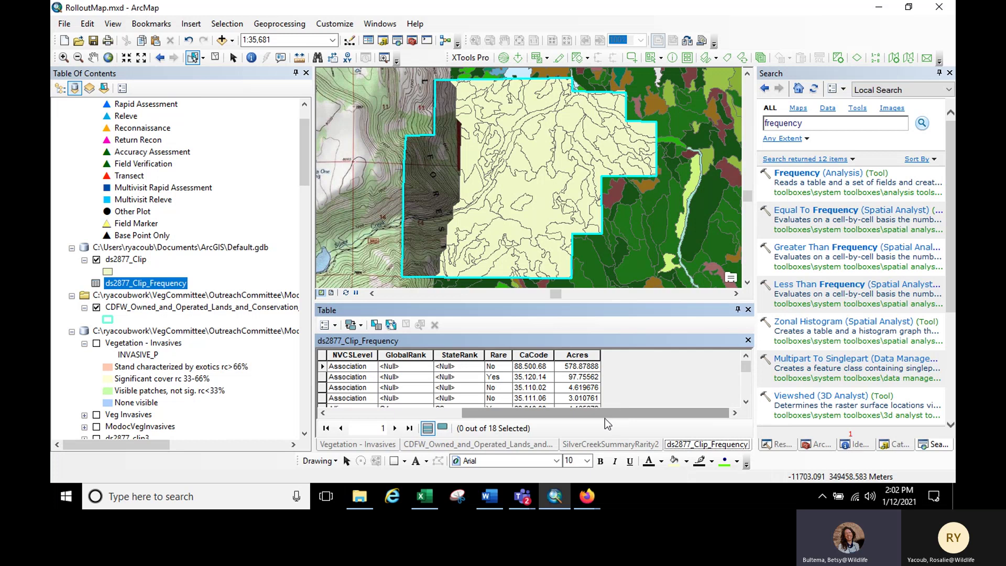
drag(605, 413, 566, 391)
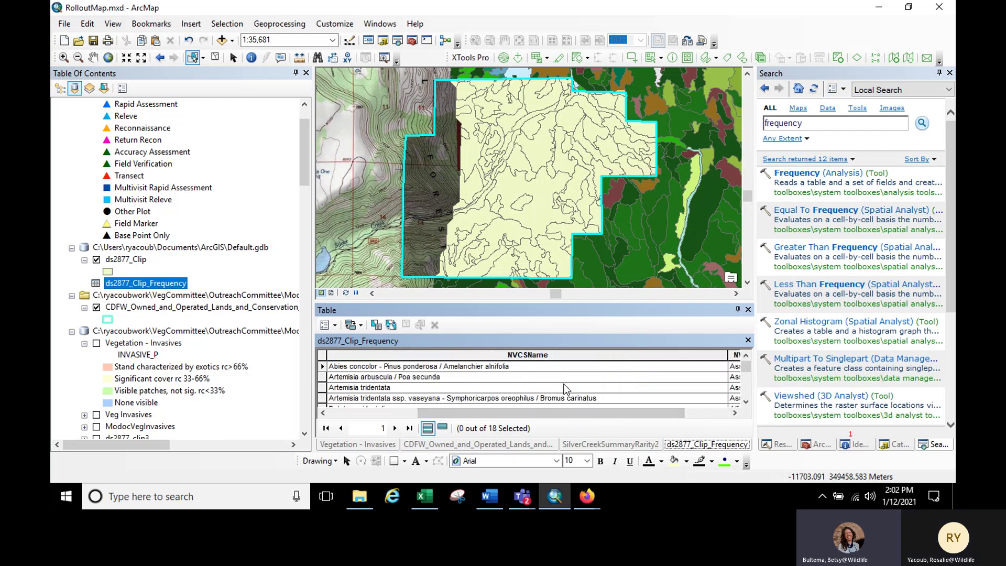
scroll(566, 388, down, 1)
scroll(566, 388, down, 2)
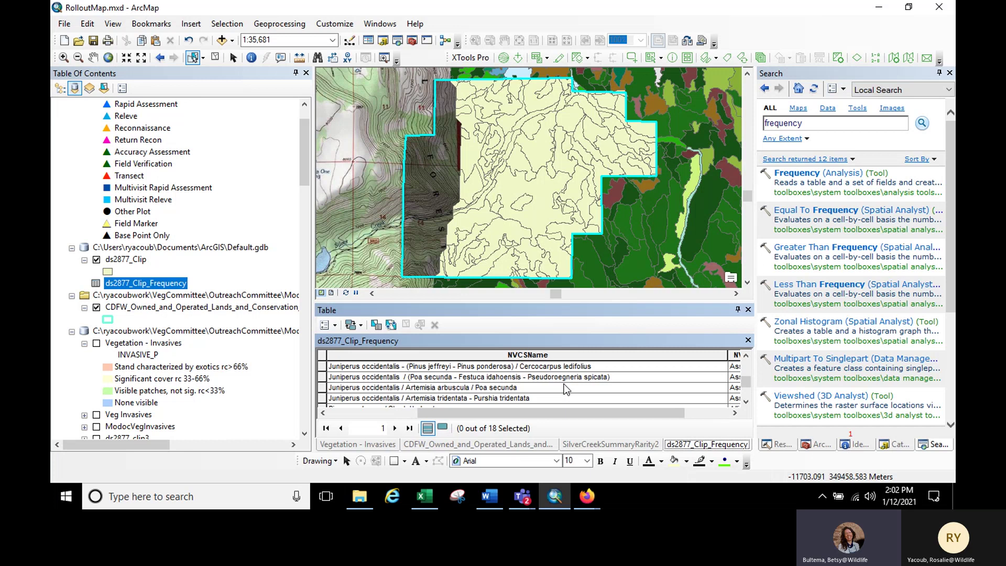
- Examine the last records of the ds2877_Clip_Frequency table, including their NVCSName, ranks, Rare, CaCode, Acres and frequency fields
scroll(566, 388, down, 2)
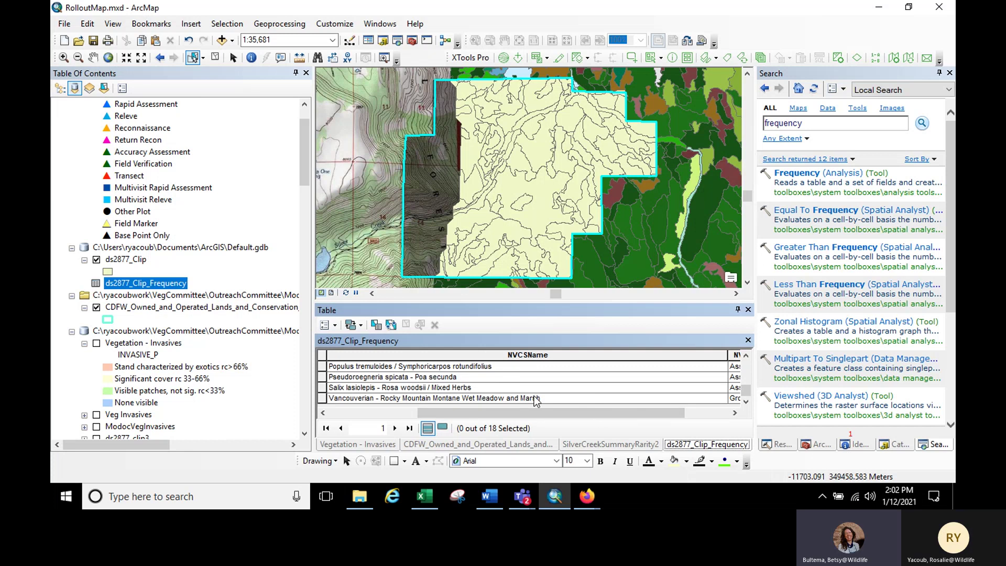
drag(603, 413, 640, 414)
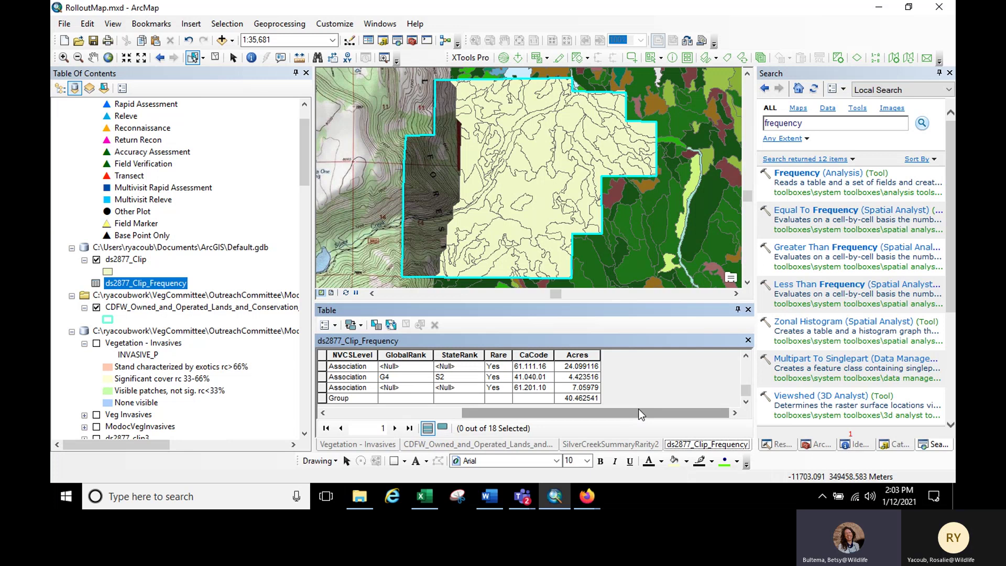
drag(639, 410, 510, 410)
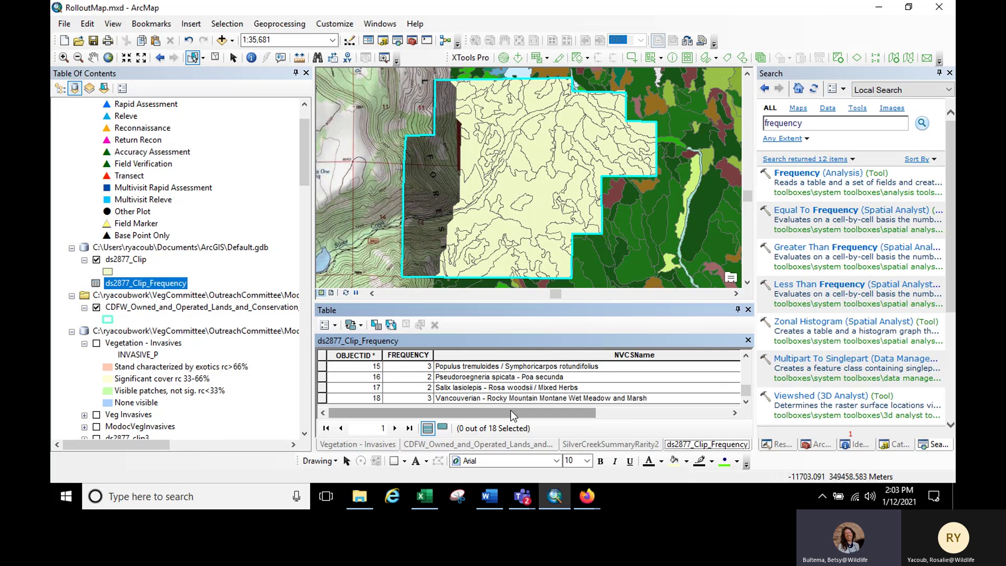
click(518, 496)
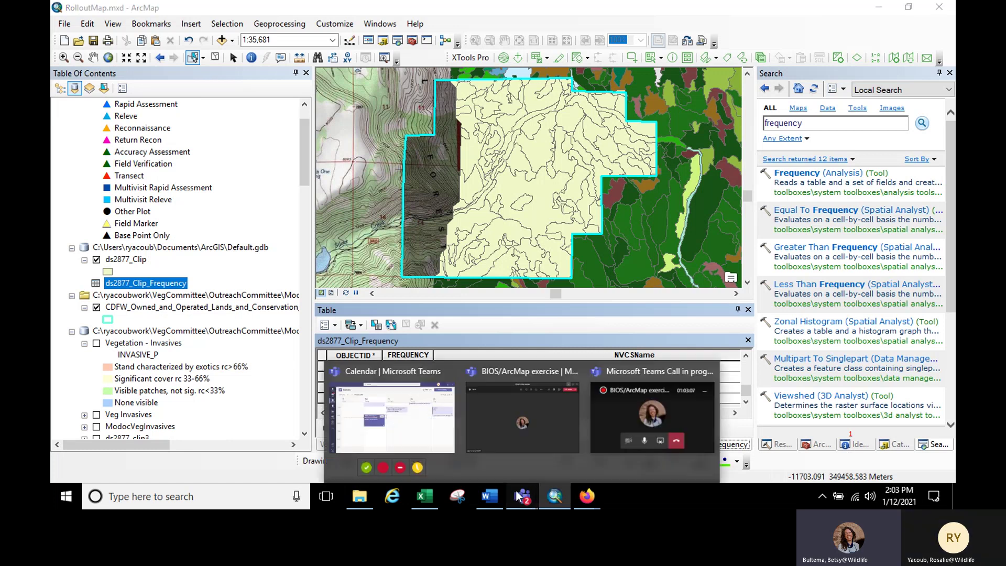
mouse_move(623, 376)
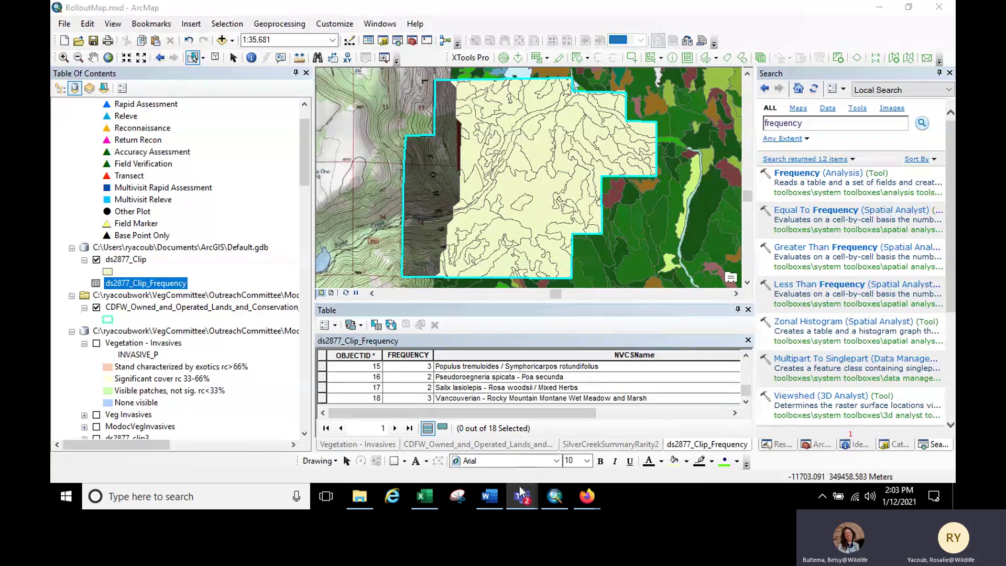
mouse_move(520, 495)
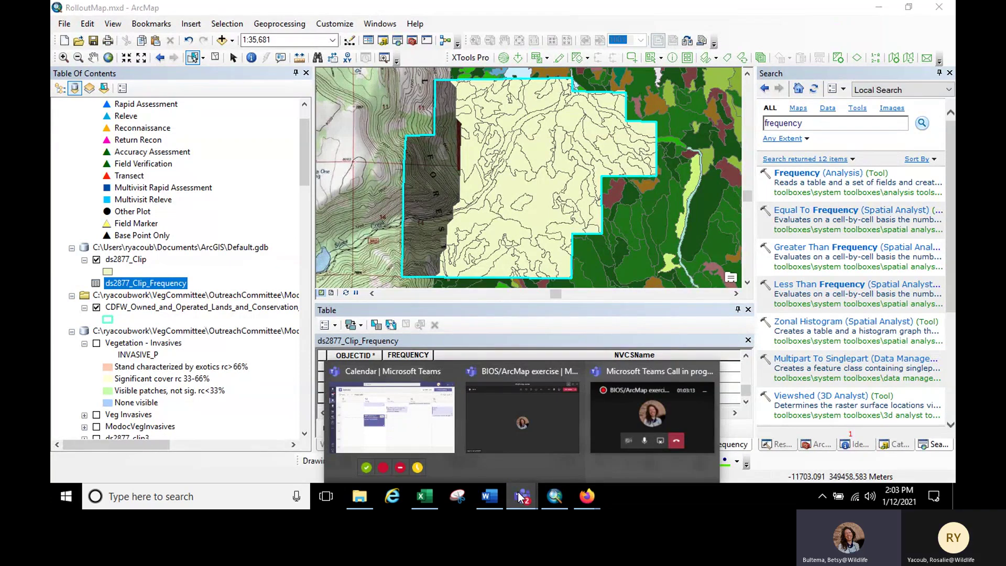